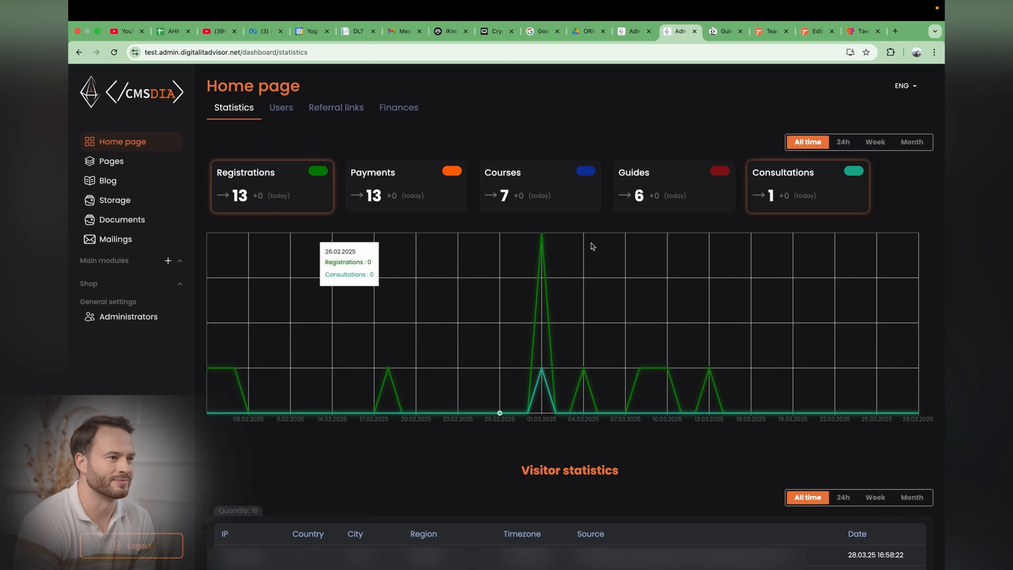
# Step: Toggle the chart series to show Payments and Courses instead of Registrations and Consultations
pyautogui.click(798, 195)
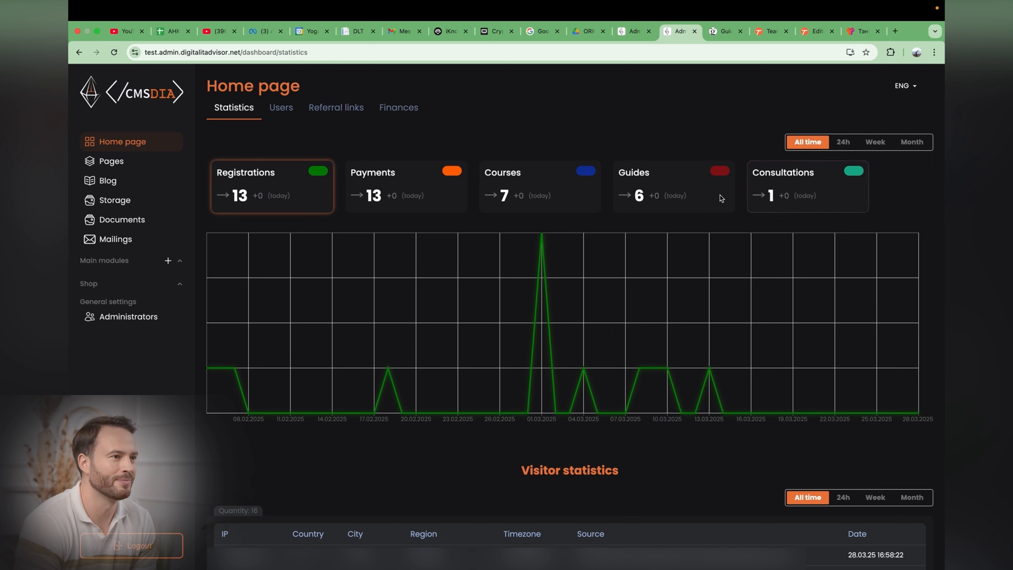
pyautogui.click(417, 199)
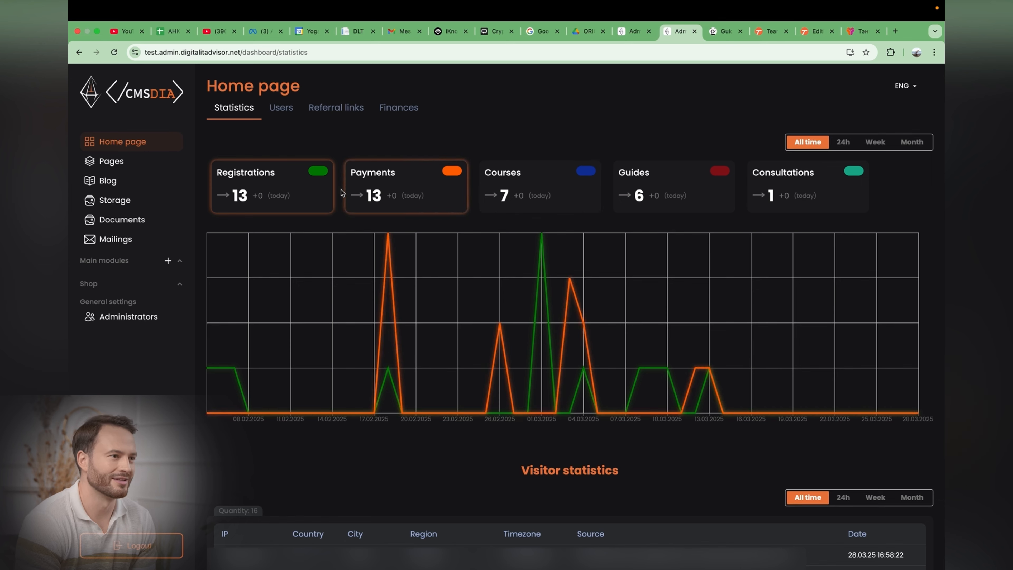
pyautogui.click(294, 184)
pyautogui.click(548, 183)
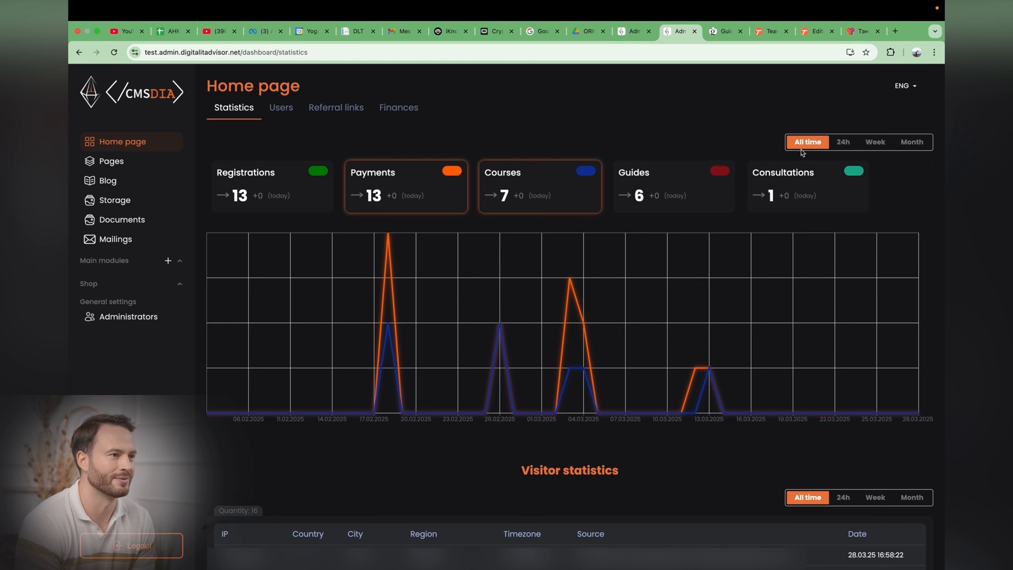
# Step: Switch the statistics chart period through 24h, Week and Month
pyautogui.click(844, 142)
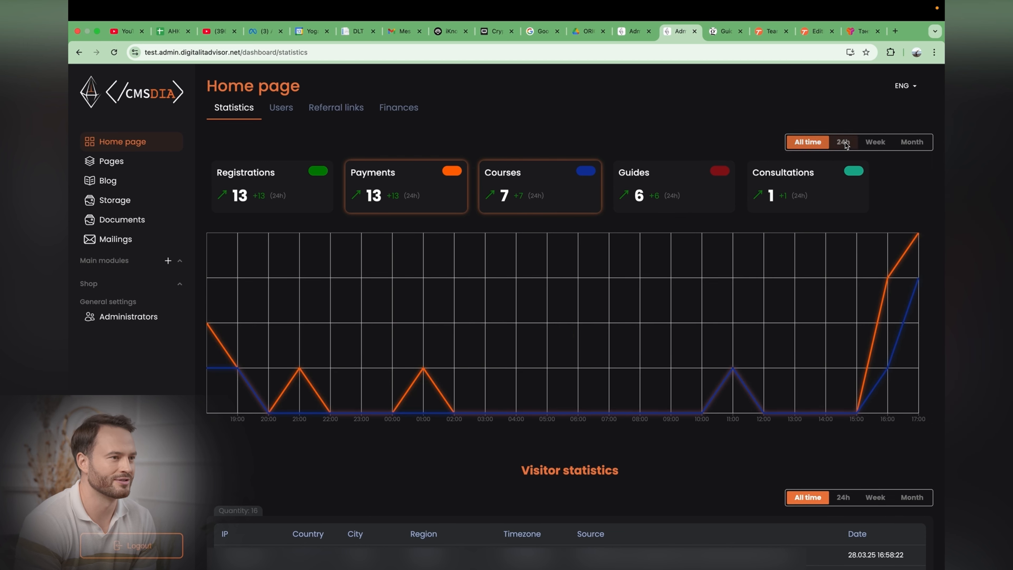
pyautogui.click(872, 144)
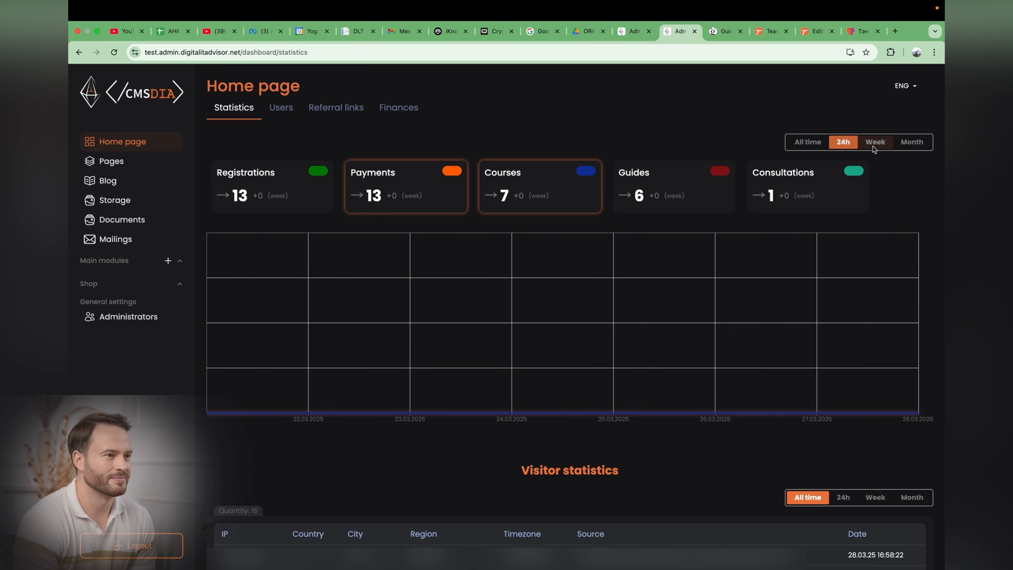
pyautogui.click(909, 144)
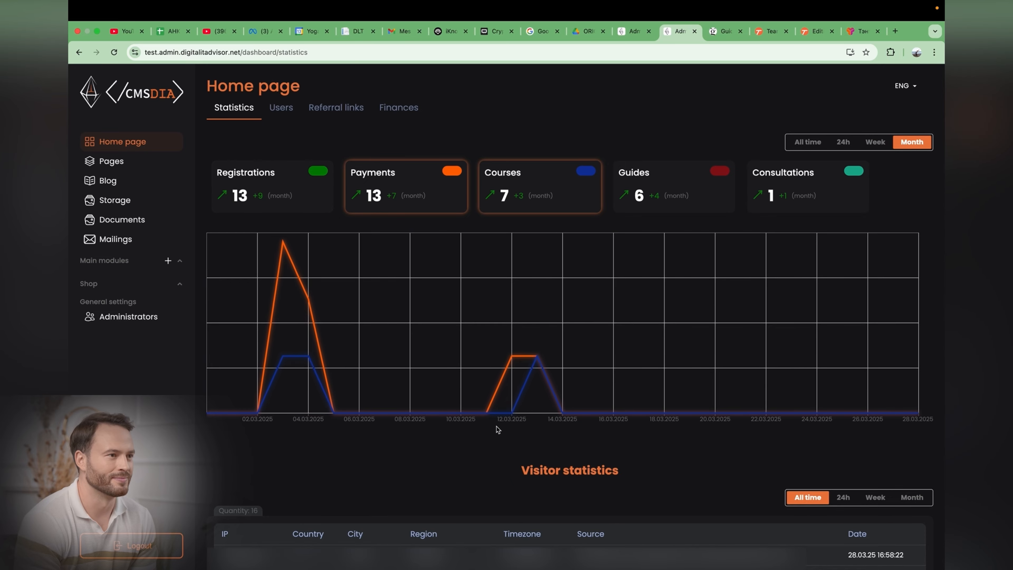
# Step: Scroll to the Visitor statistics table and examine its entries
pyautogui.scroll(-9, 447, 449)
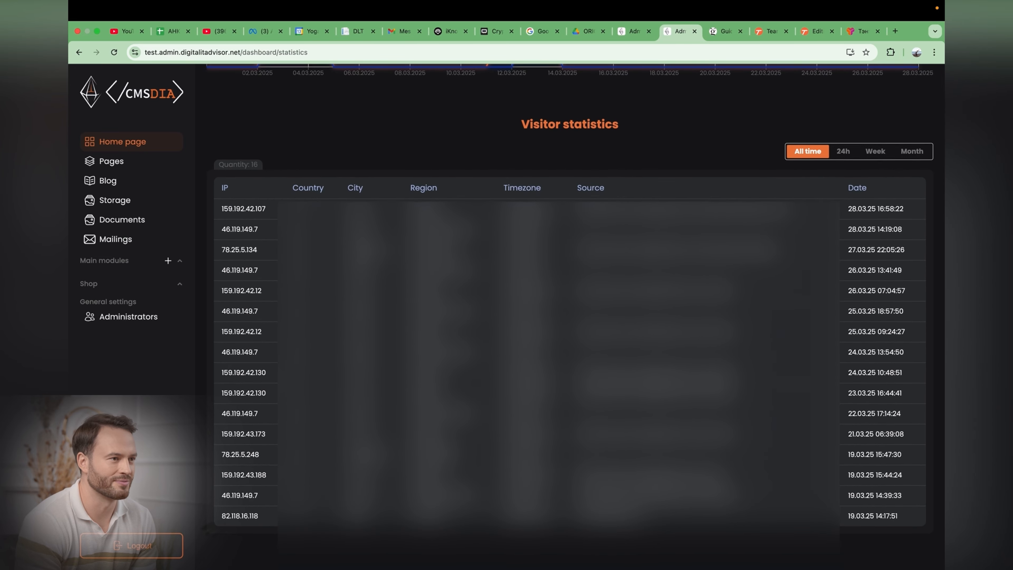
pyautogui.moveTo(521, 125); pyautogui.dragTo(616, 123)
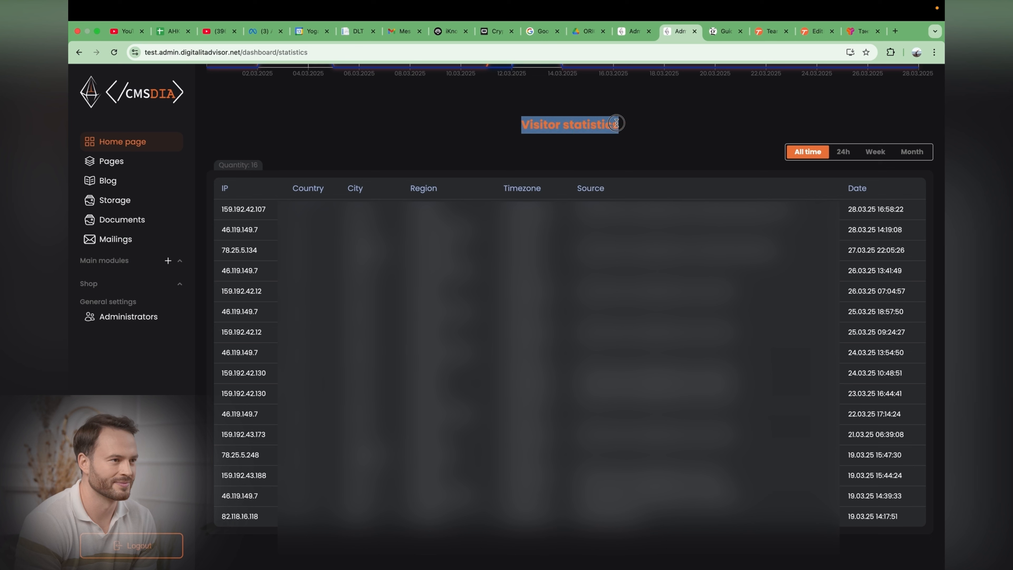
pyautogui.click(630, 124)
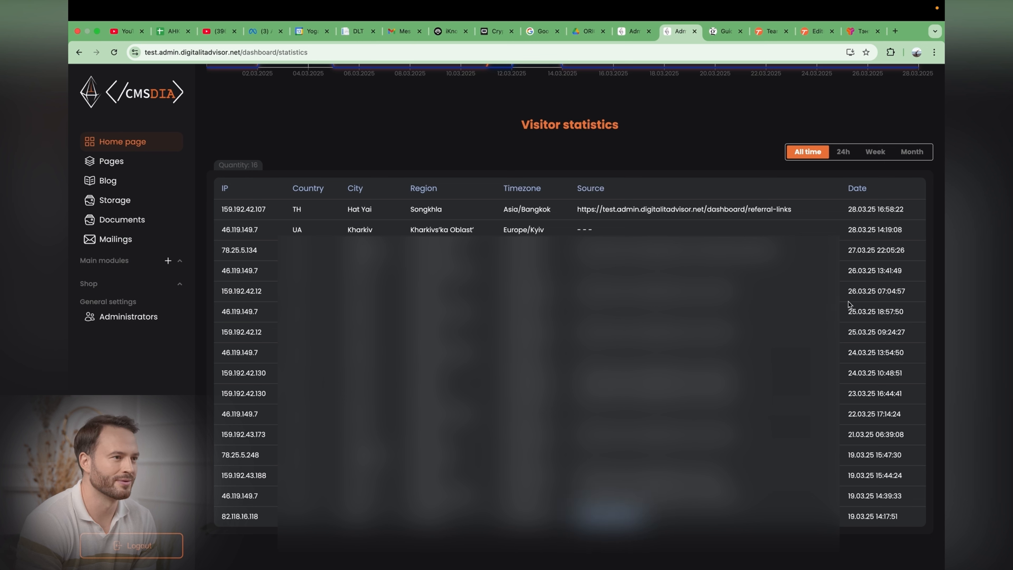
# Step: Open the Users list and sort it by Courses, toggling the sort direction both ways
pyautogui.scroll(10, 858, 314)
pyautogui.click(280, 108)
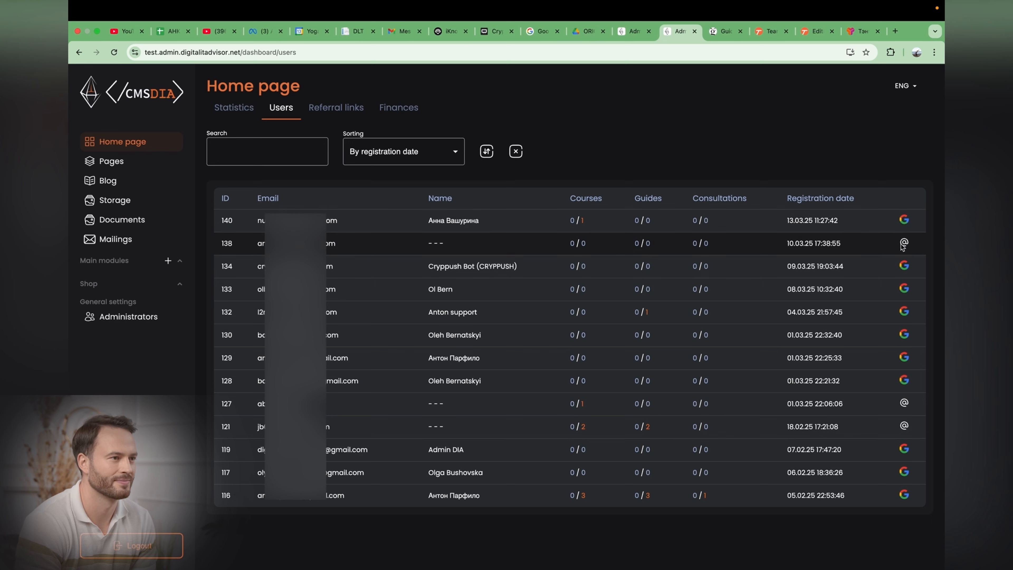
pyautogui.click(403, 151)
pyautogui.click(366, 213)
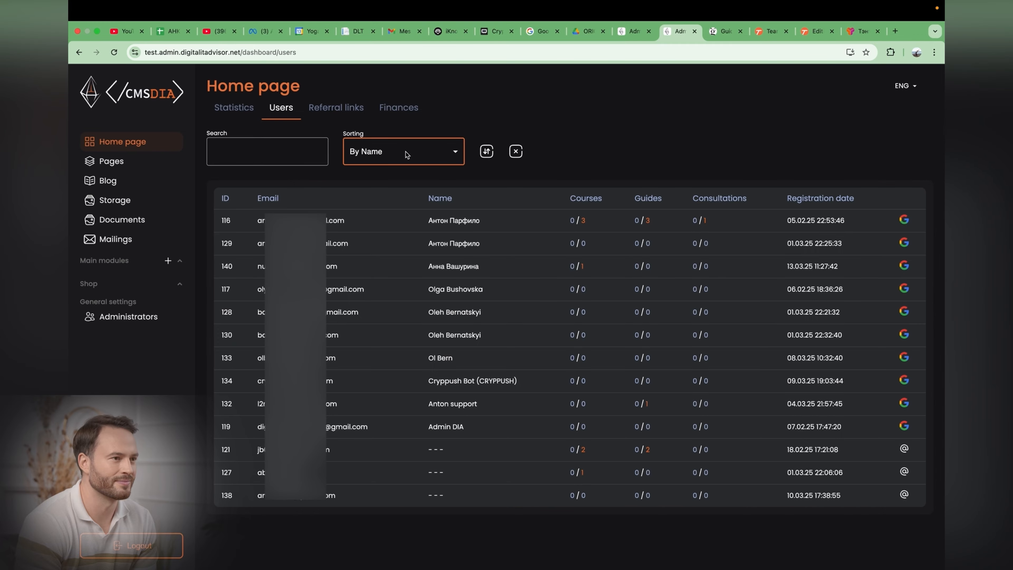
pyautogui.click(409, 153)
pyautogui.click(365, 236)
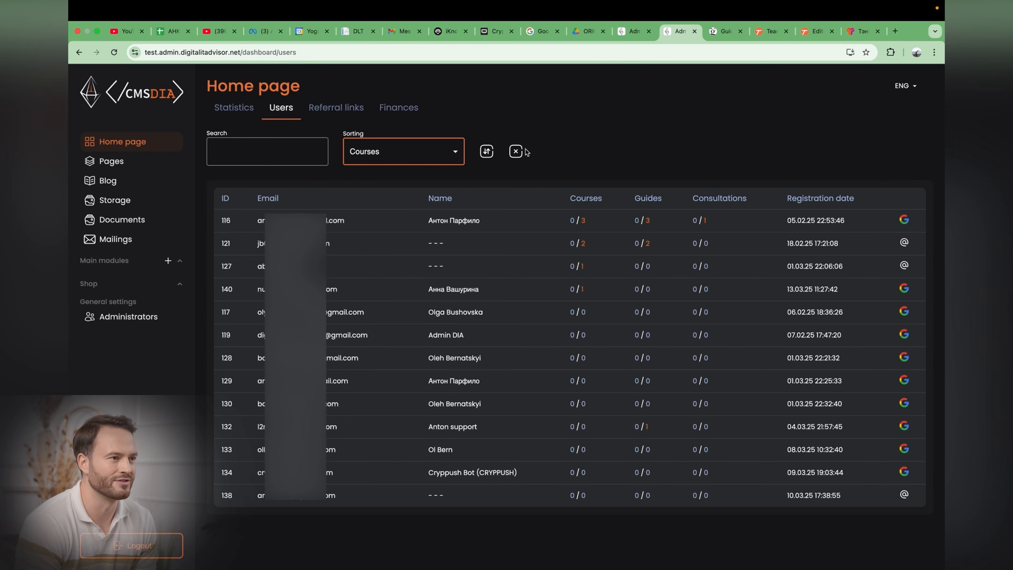
pyautogui.click(487, 151)
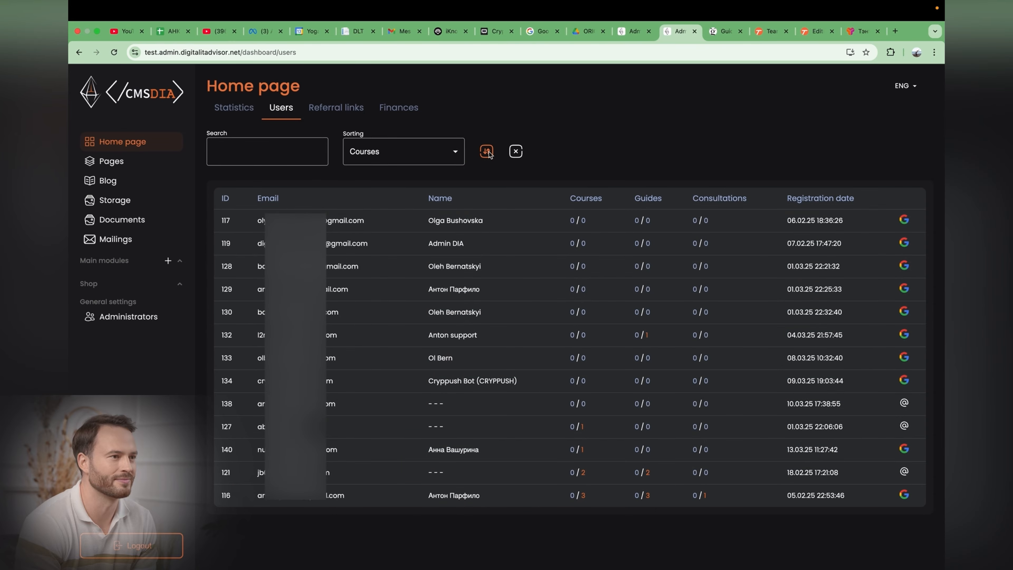
pyautogui.click(487, 151)
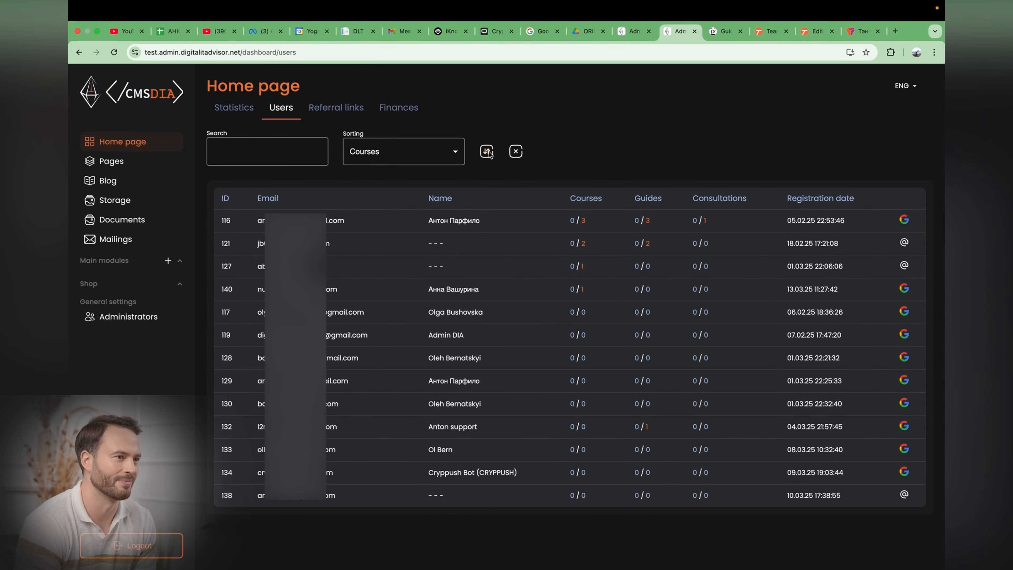
# Step: Search the users for Admin and open a user's profile
pyautogui.click(272, 150)
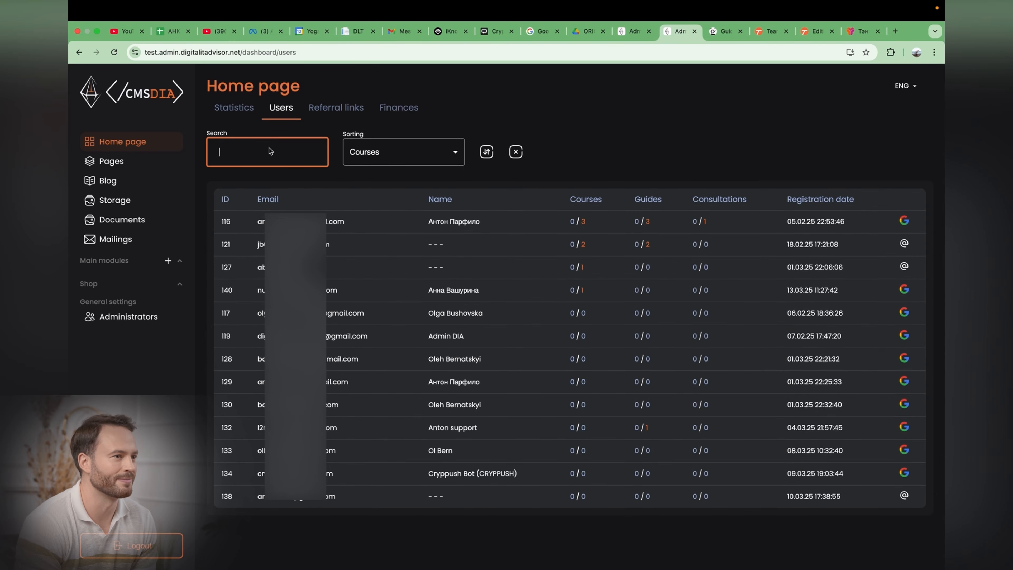
pyautogui.write('Admin')
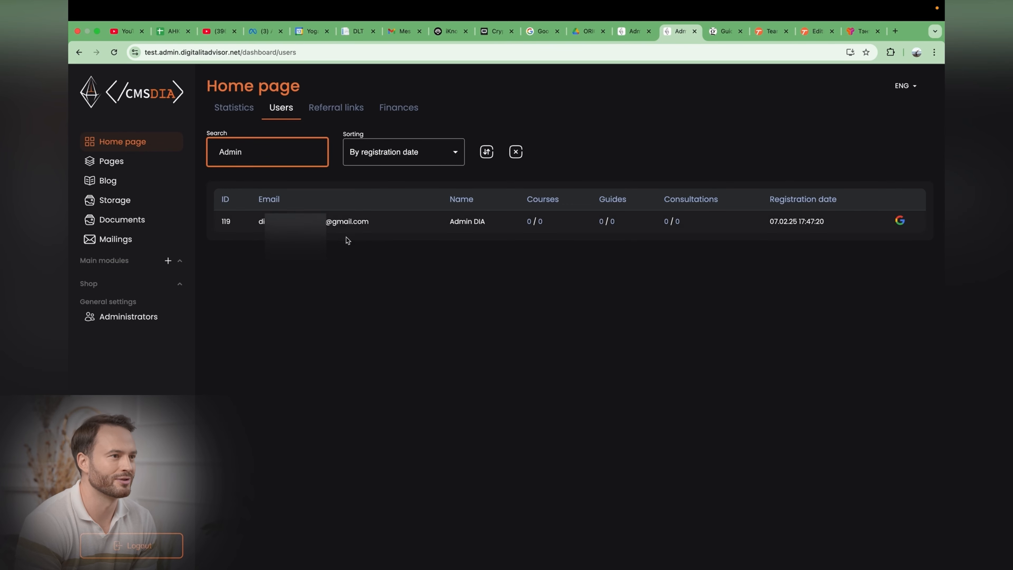
pyautogui.click(328, 225)
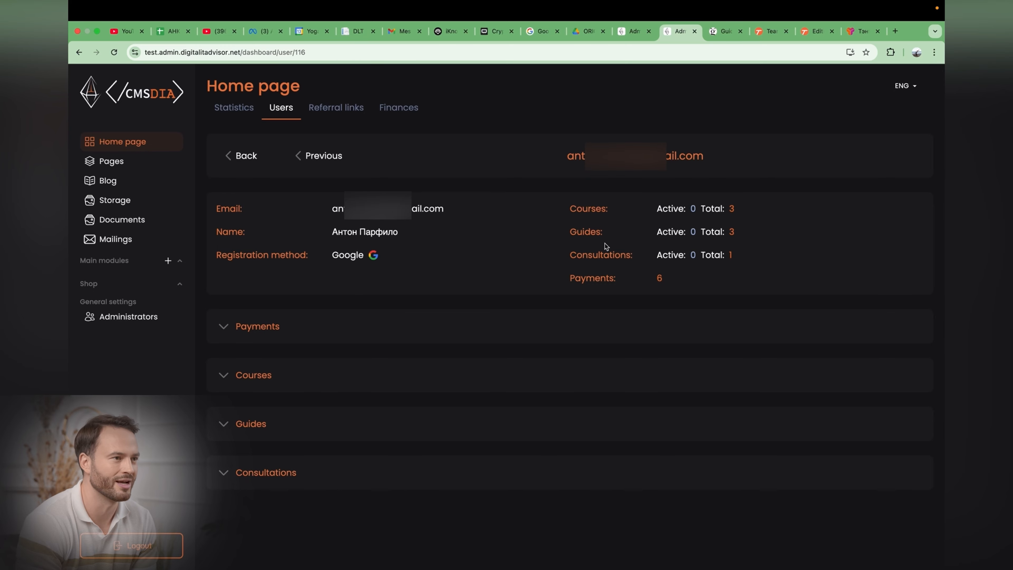
# Step: Expand the profile's Payments and Courses sections and examine the course entries
pyautogui.click(257, 326)
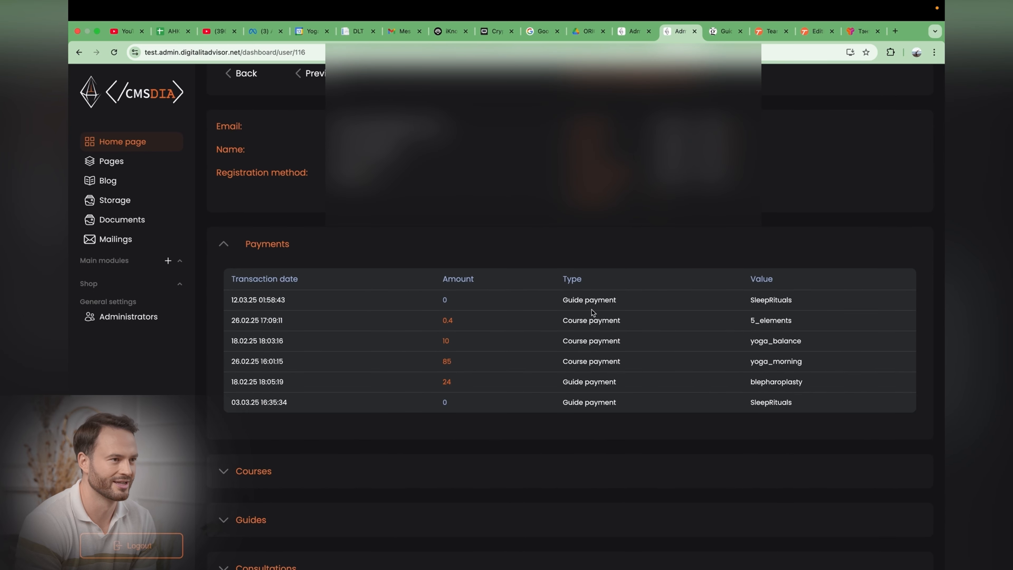
pyautogui.scroll(-1, 732, 310)
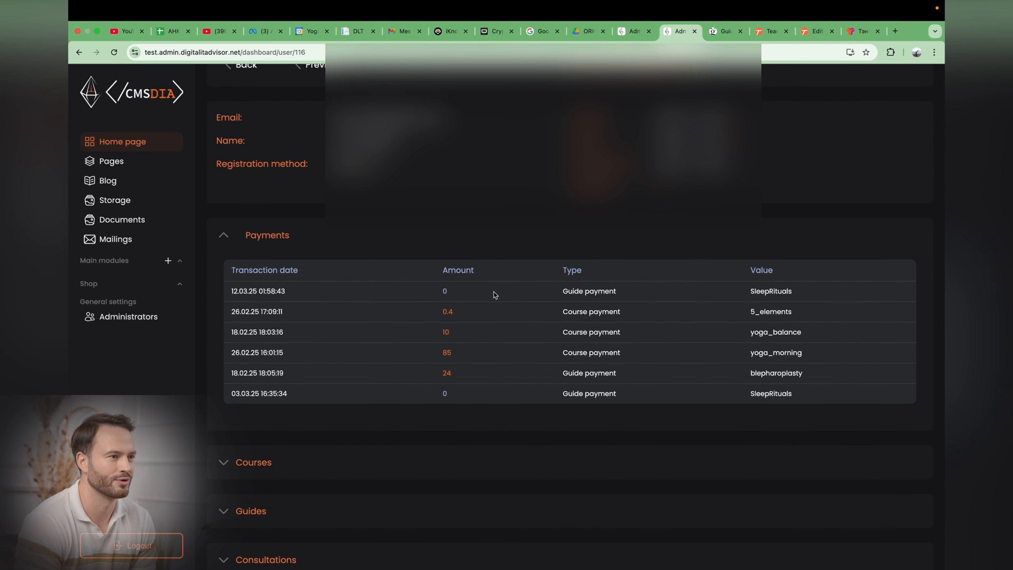
pyautogui.scroll(-2, 518, 303)
pyautogui.scroll(-5, 274, 293)
pyautogui.click(274, 293)
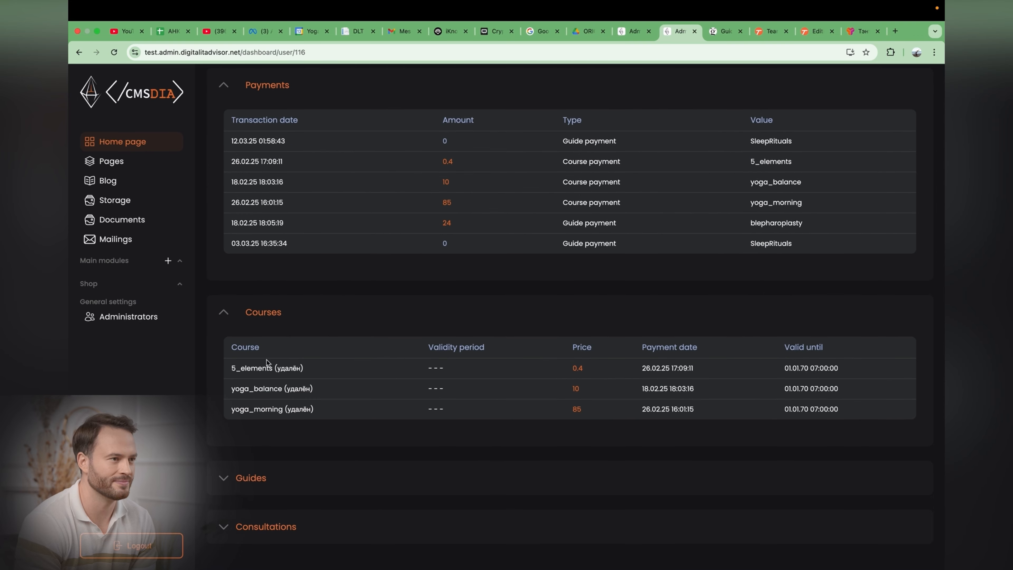
pyautogui.tripleClick(297, 369)
pyautogui.doubleClick(297, 370)
pyautogui.doubleClick(297, 389)
pyautogui.tripleClick(511, 348)
pyautogui.click(512, 349)
# Step: Expand the Guides and Consultations sections of the user profile and examine the consultation dates
pyautogui.click(417, 477)
pyautogui.scroll(-3, 418, 477)
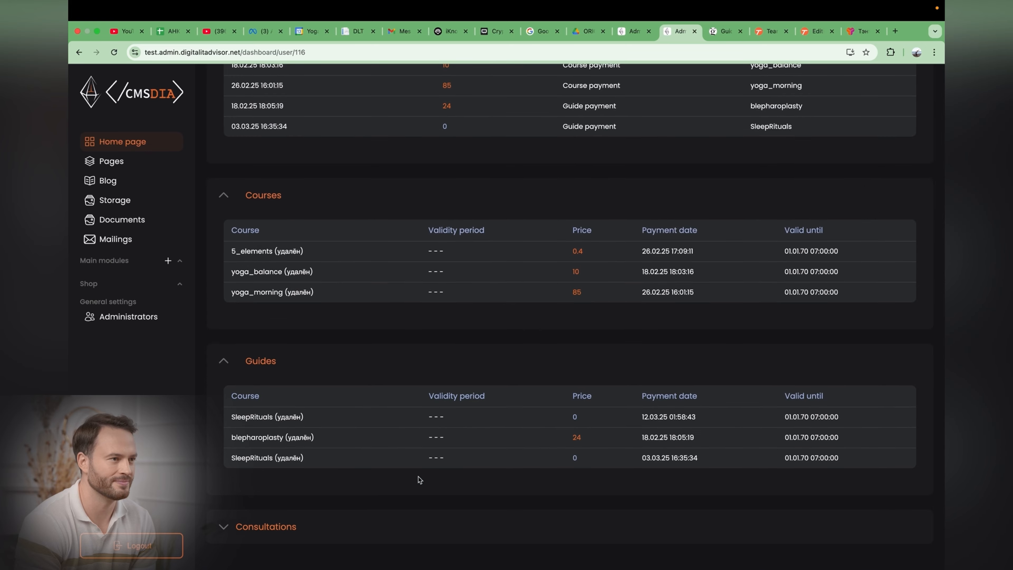
pyautogui.click(564, 527)
pyautogui.scroll(-2, 564, 479)
pyautogui.moveTo(317, 504); pyautogui.dragTo(372, 504)
pyautogui.doubleClick(702, 503)
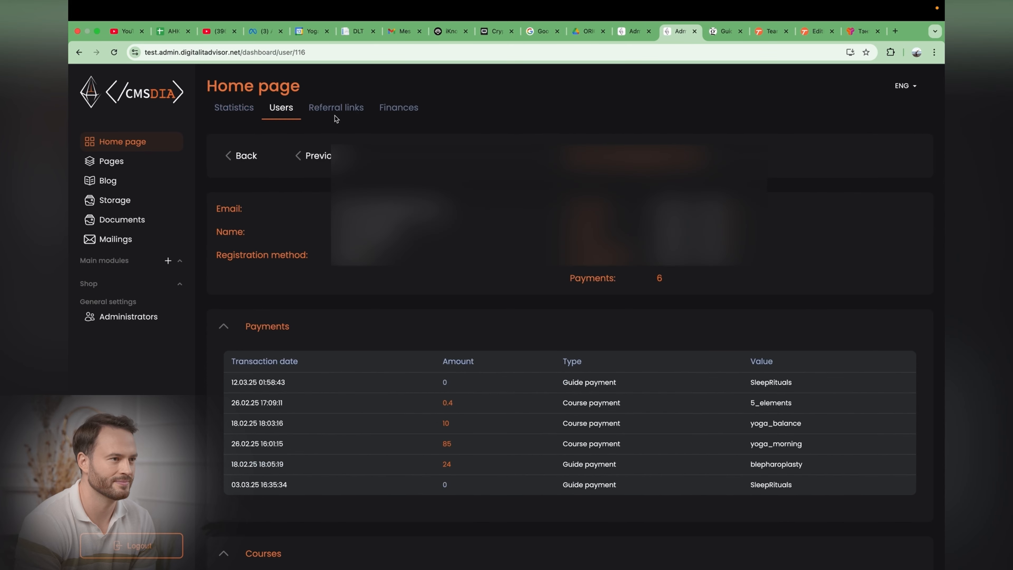
# Step: Open the Referral links tab and view the click chart of the Insta profile link
pyautogui.click(334, 108)
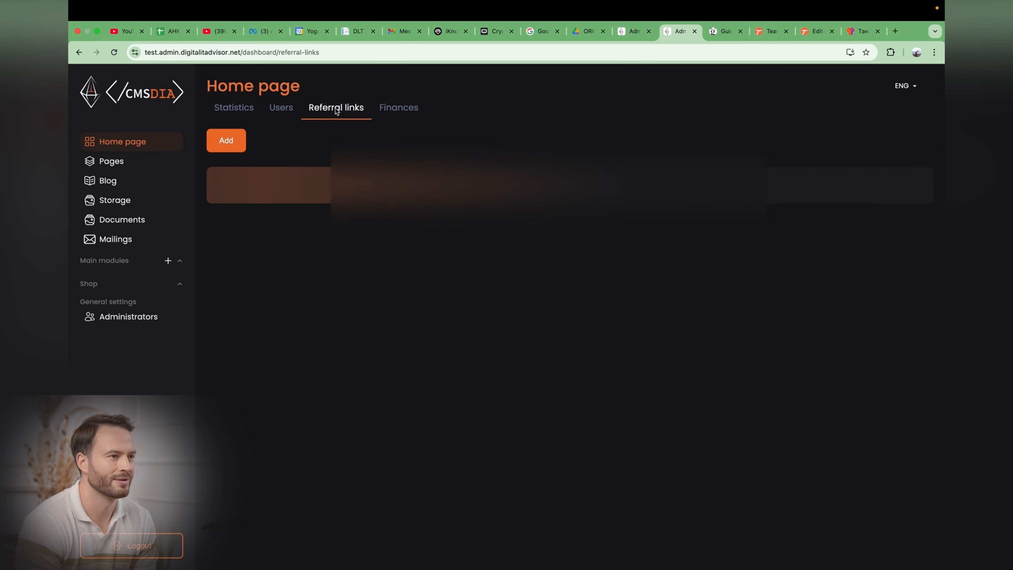
pyautogui.click(391, 211)
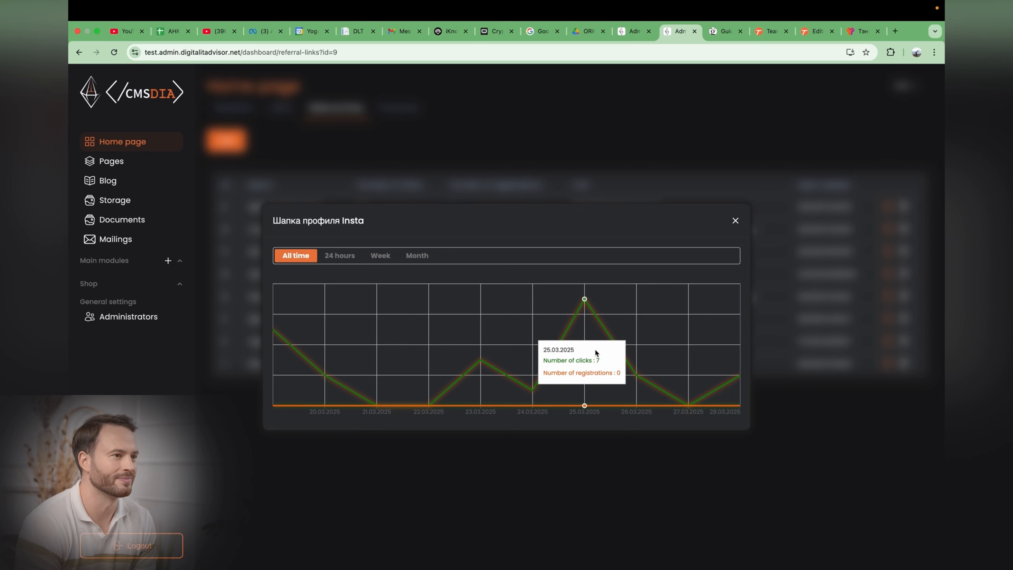
pyautogui.click(254, 214)
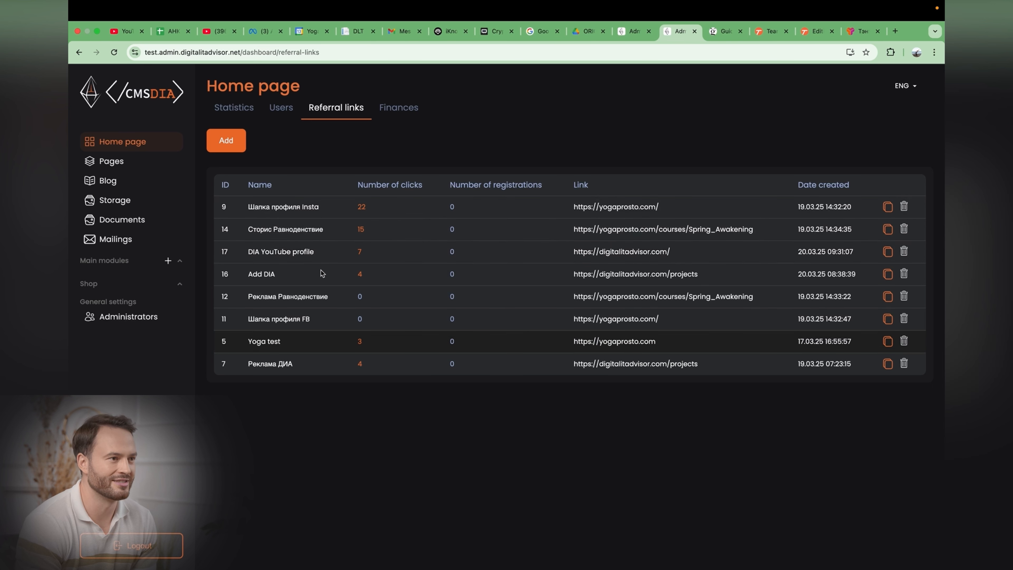
# Step: Add a referral link named Profile FB, paste its URL, and confirm
pyautogui.click(226, 140)
pyautogui.click(469, 298)
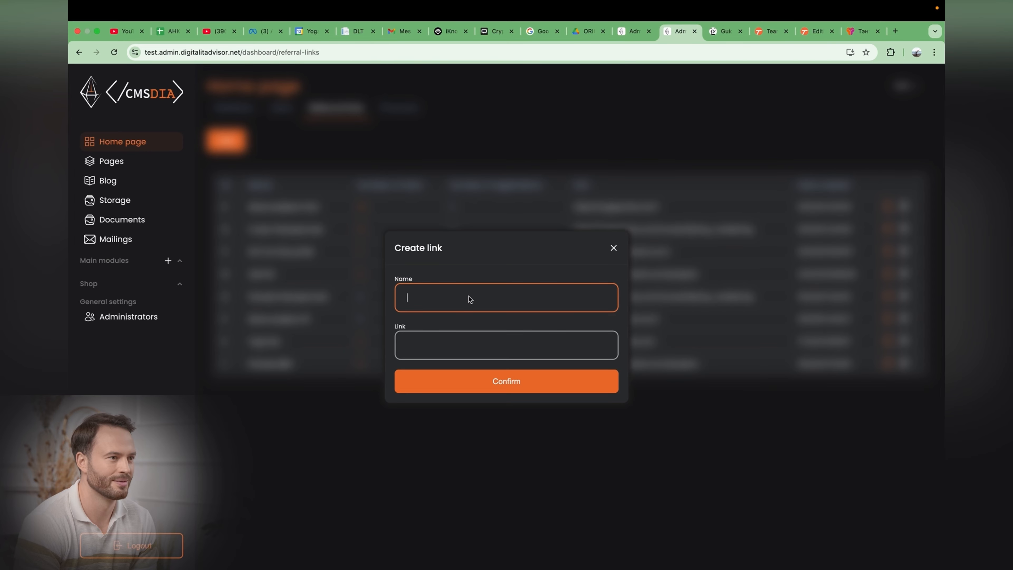
pyautogui.write('Pro')
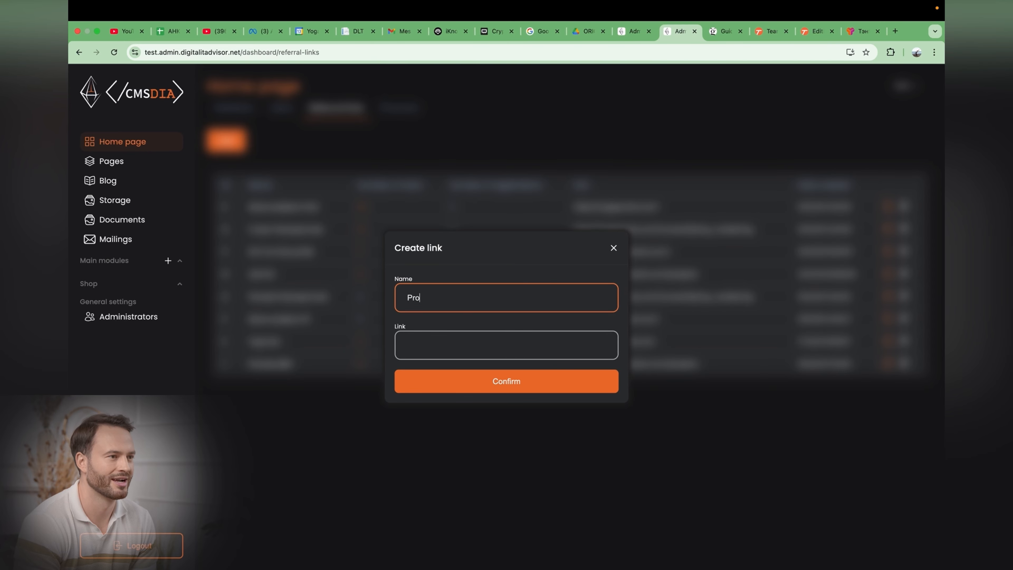
pyautogui.write('le FBfi')
pyautogui.click(461, 340)
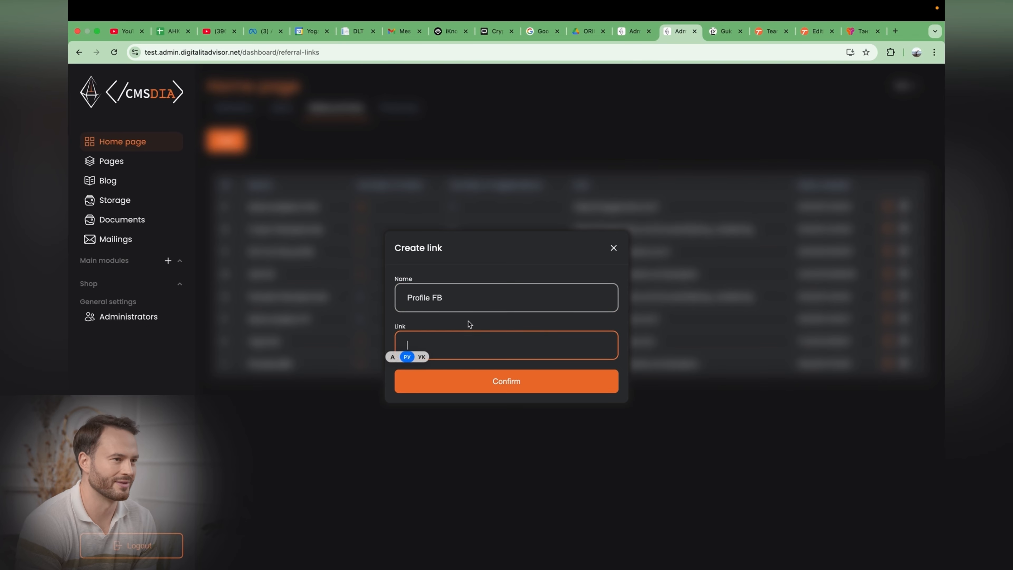
pyautogui.write('https://digitalitadvisor.com/')
pyautogui.click(493, 379)
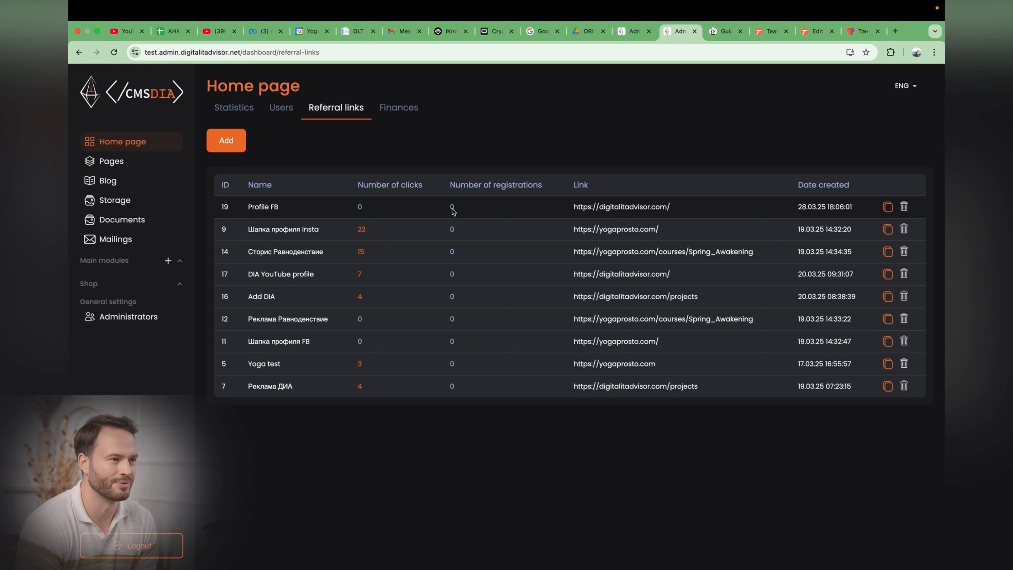
# Step: Open Finances, visit the profiles of users behind transactions, and filter the transactions to 24h
pyautogui.click(399, 111)
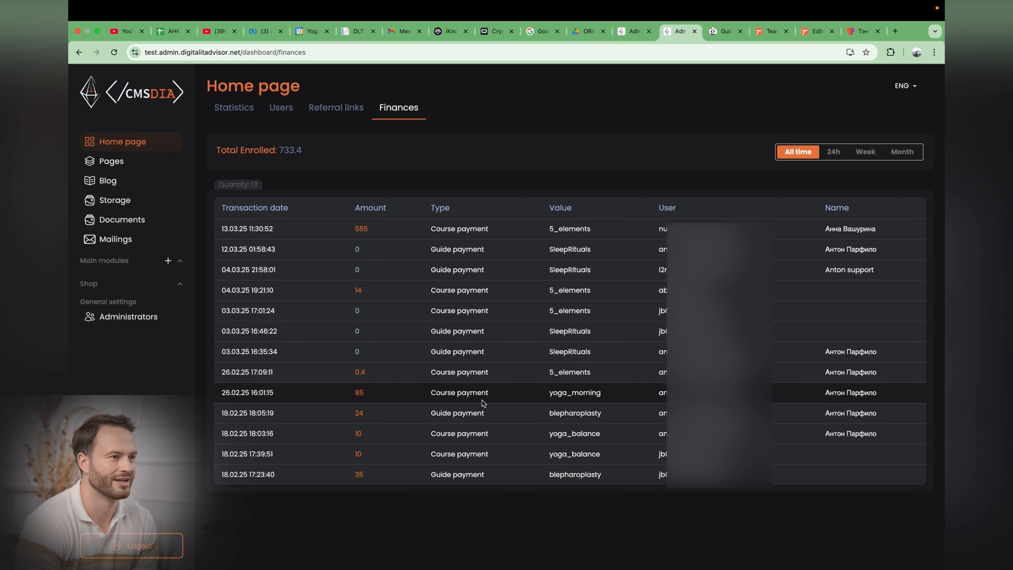
pyautogui.click(380, 247)
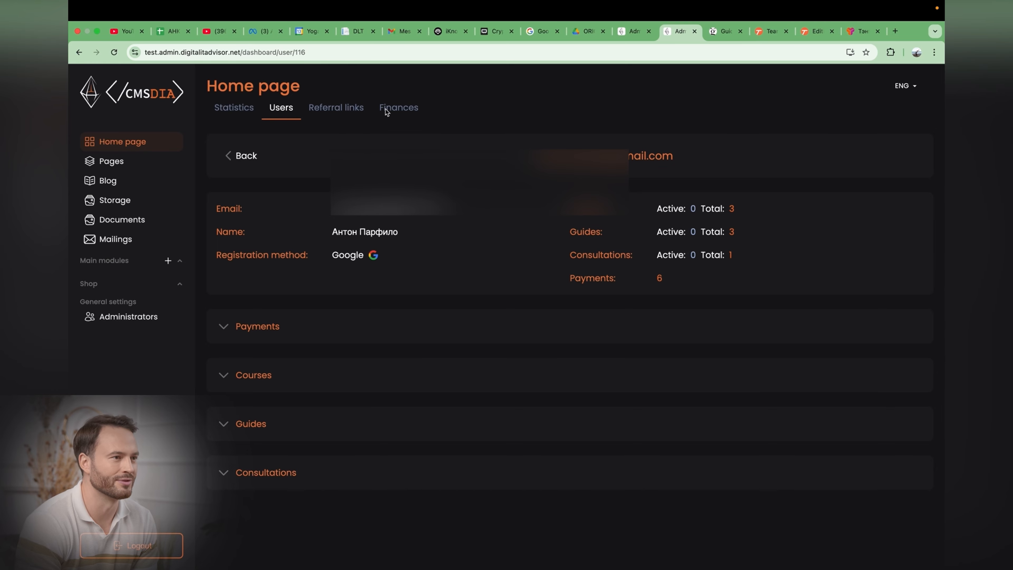
pyautogui.click(399, 109)
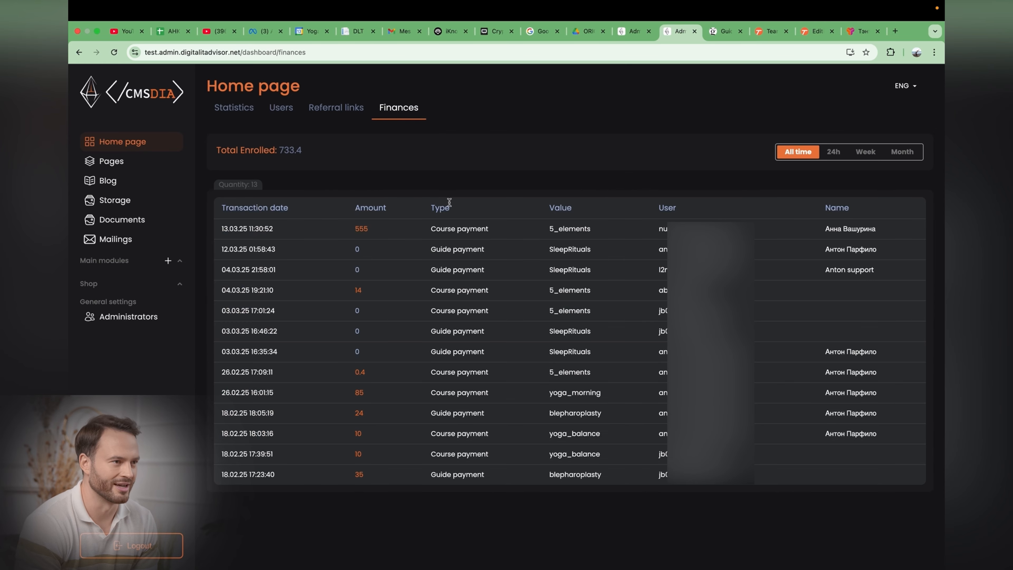
pyautogui.click(367, 231)
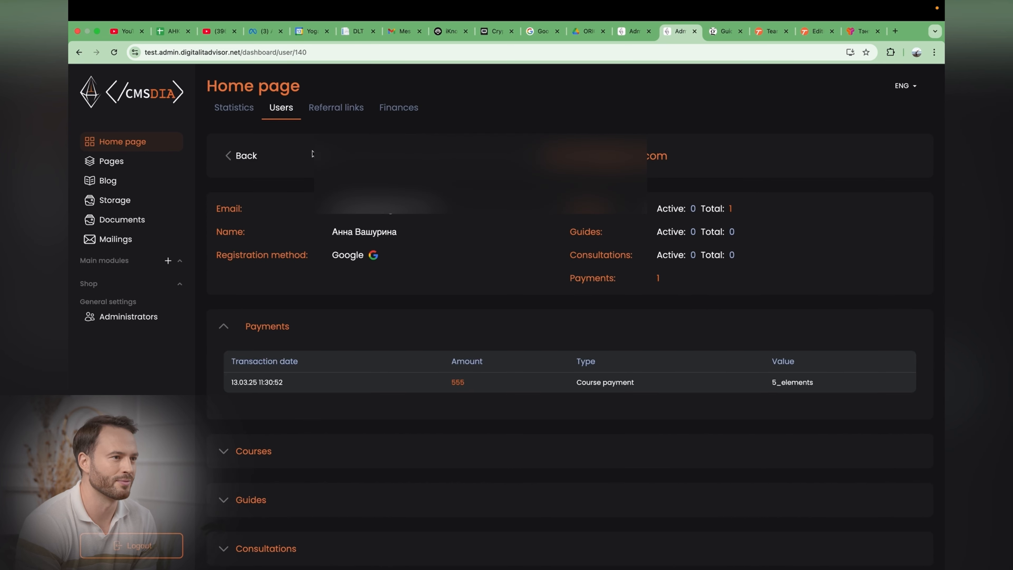
pyautogui.click(251, 156)
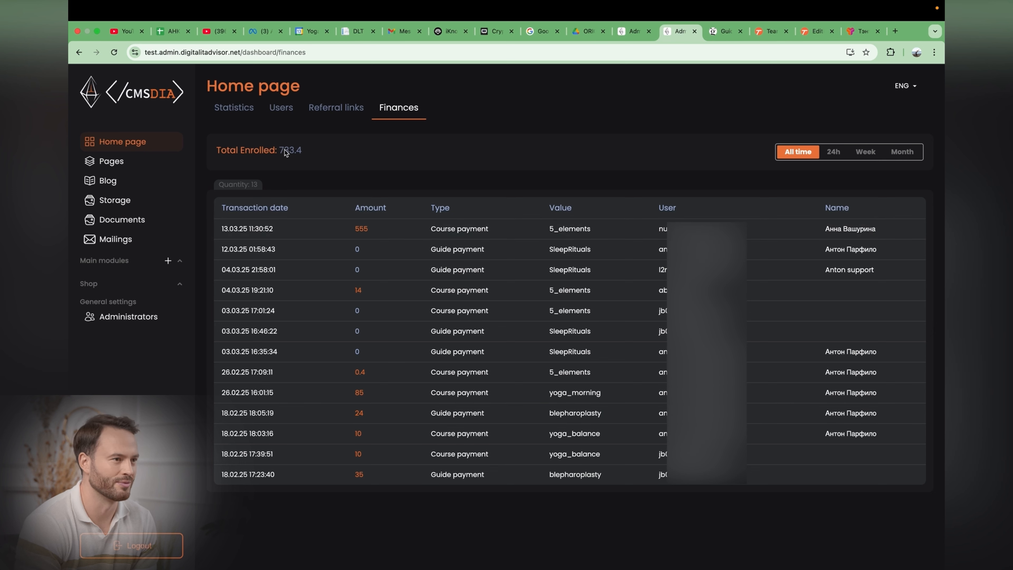
pyautogui.click(833, 151)
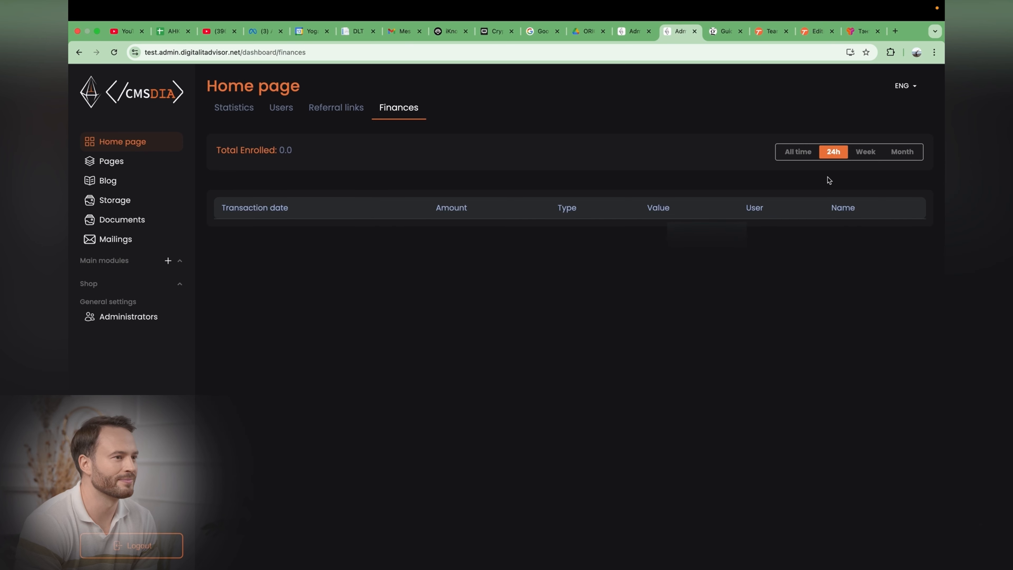
# Step: Filter the finance transactions by Week, Month and All time, then return to the Statistics tab
pyautogui.click(869, 155)
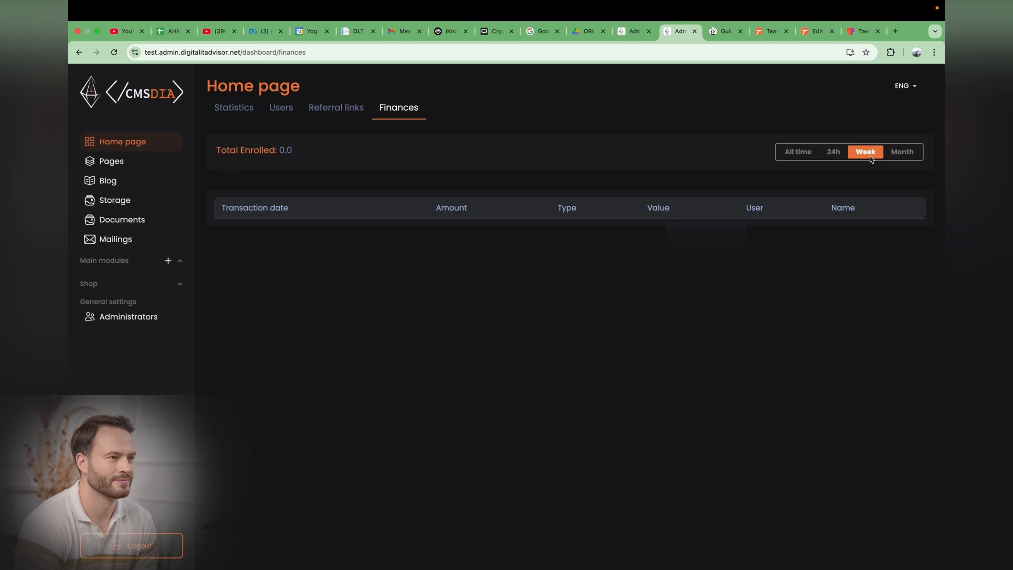
pyautogui.click(902, 153)
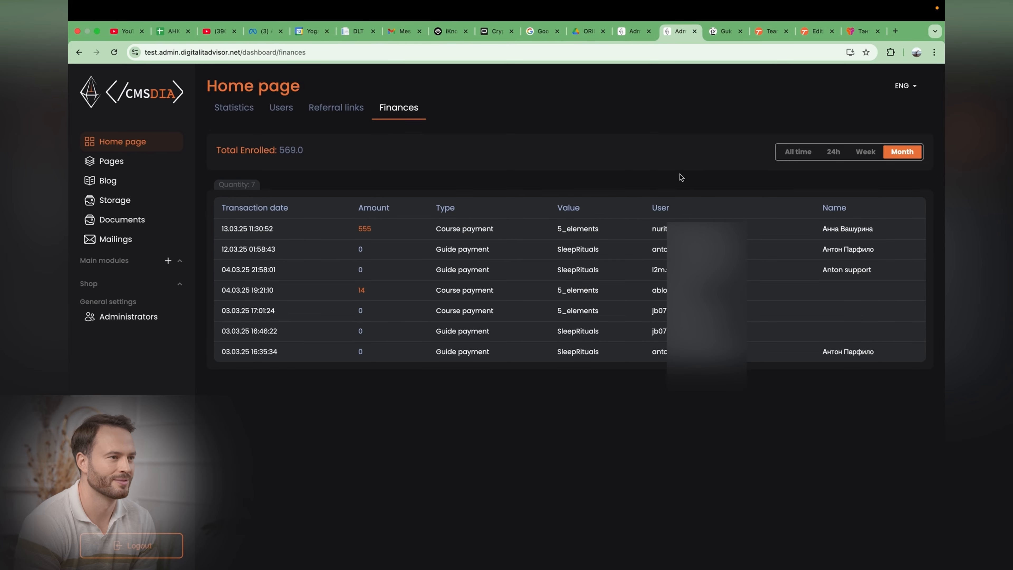
pyautogui.click(796, 153)
pyautogui.click(234, 107)
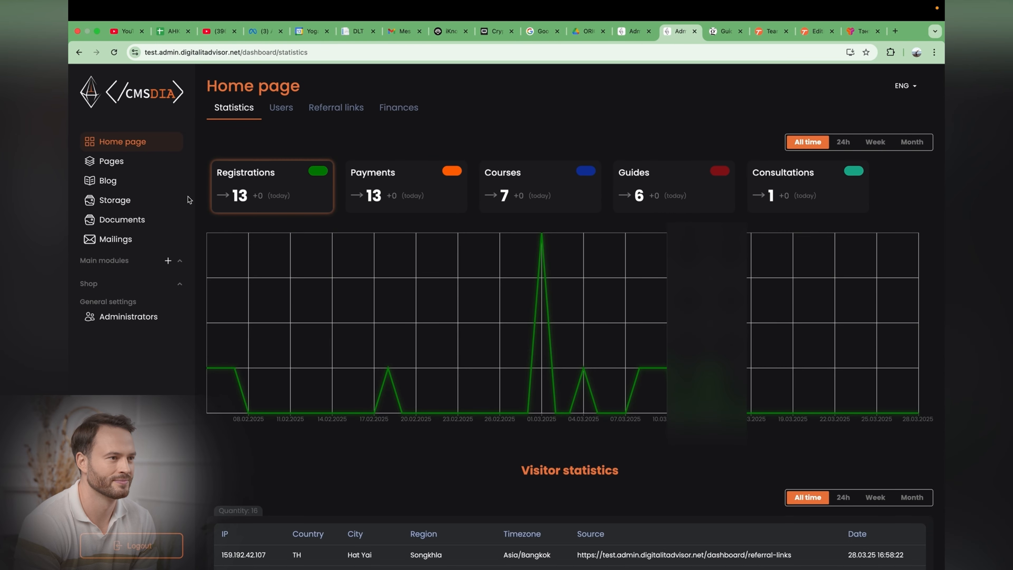
# Step: Open Storage and create a folder named New folder inside the files folder
pyautogui.click(115, 200)
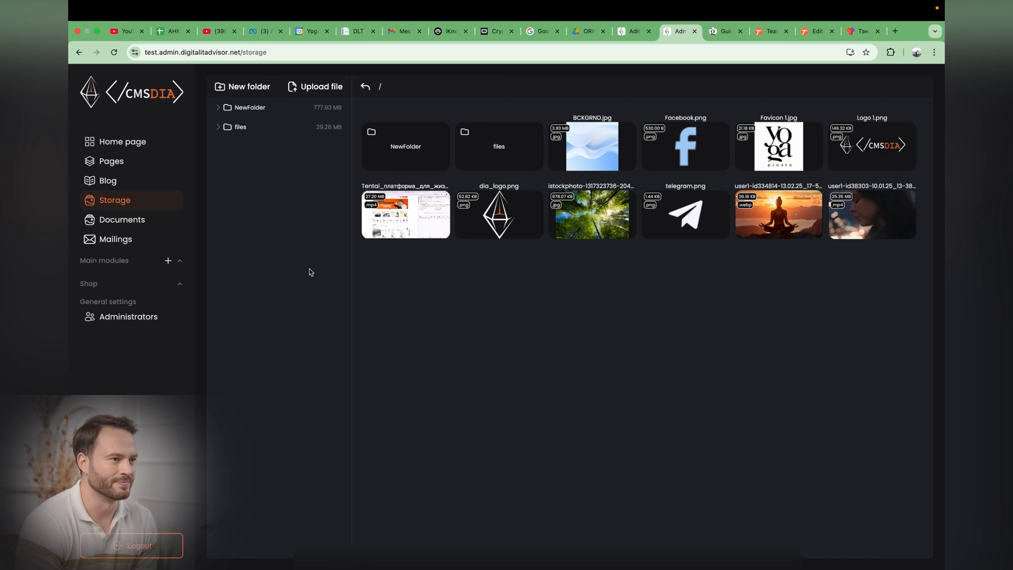
pyautogui.click(238, 127)
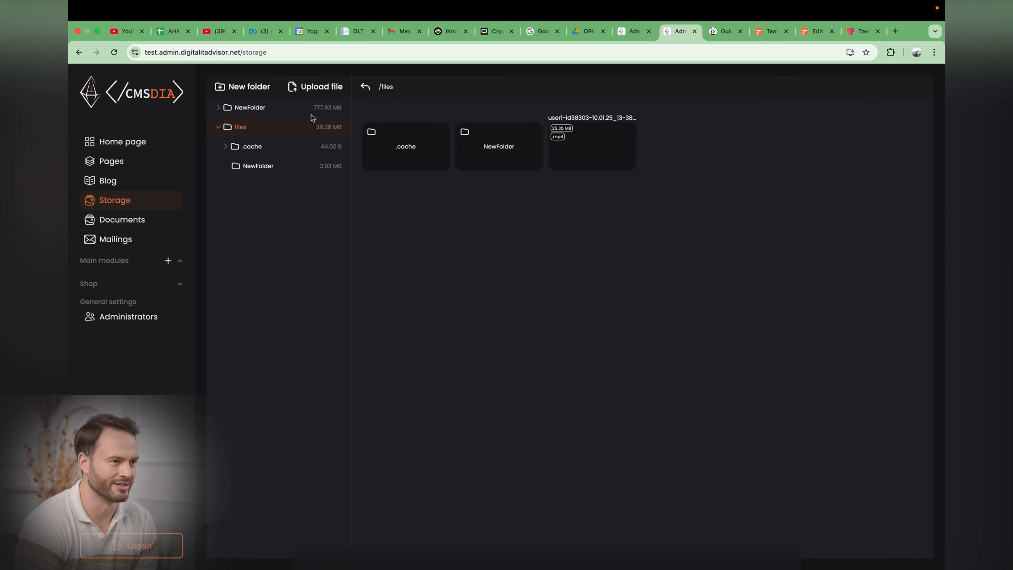
pyautogui.click(244, 86)
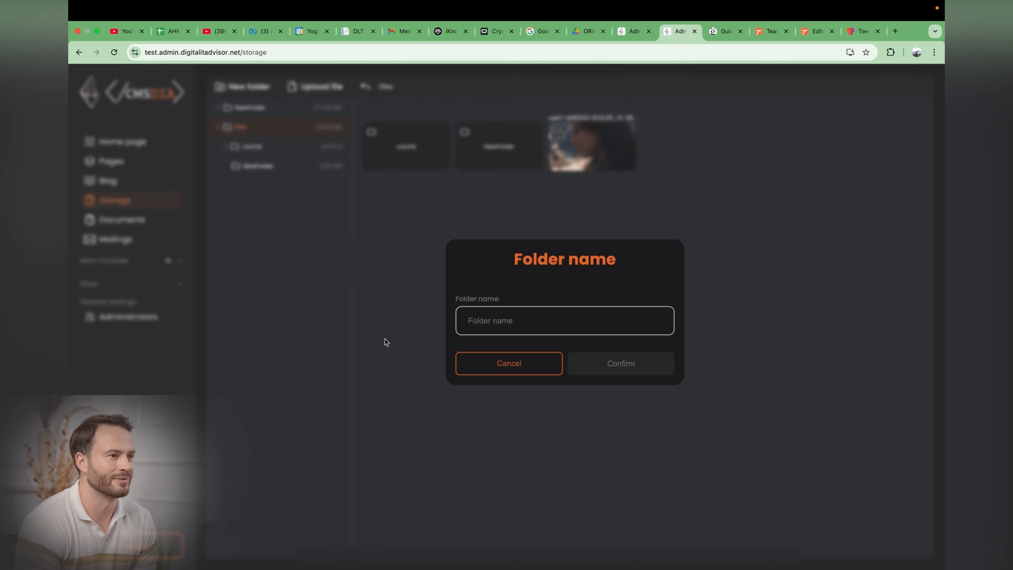
pyautogui.click(483, 328)
pyautogui.write('New folder')
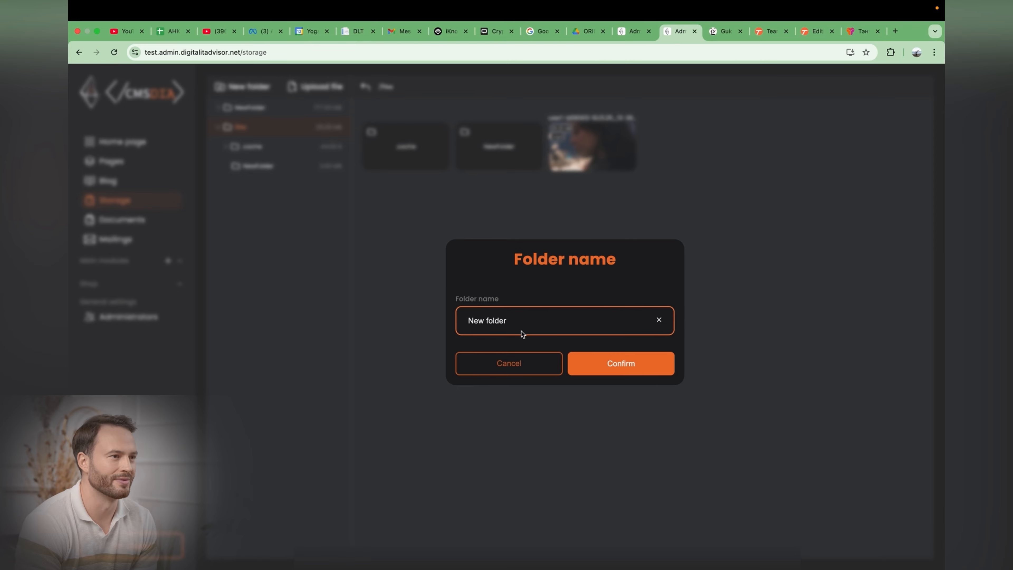
pyautogui.click(607, 370)
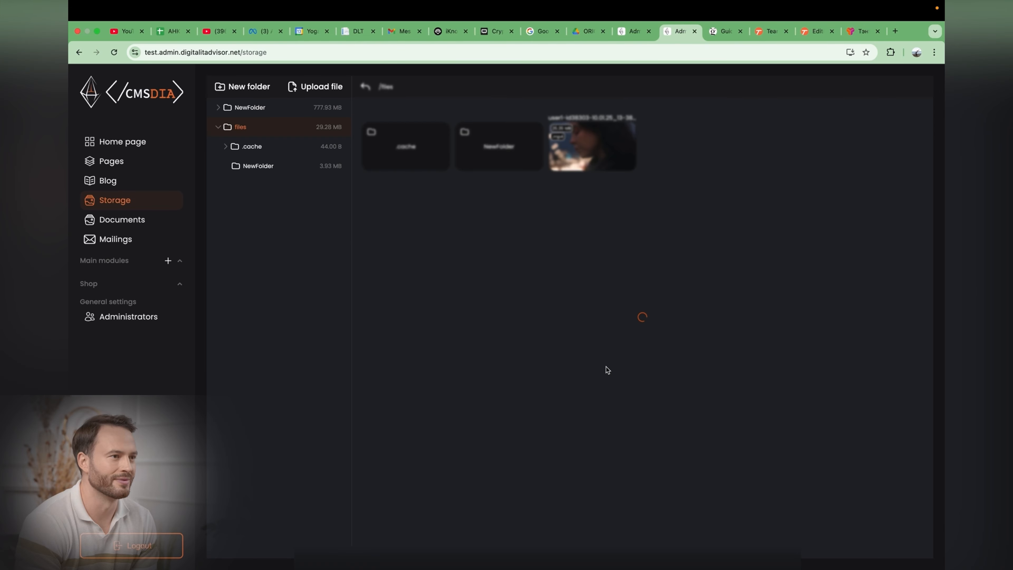
# Step: Upload the image 27.03-6.png into the files/New folder folder
pyautogui.click(259, 166)
pyautogui.click(315, 87)
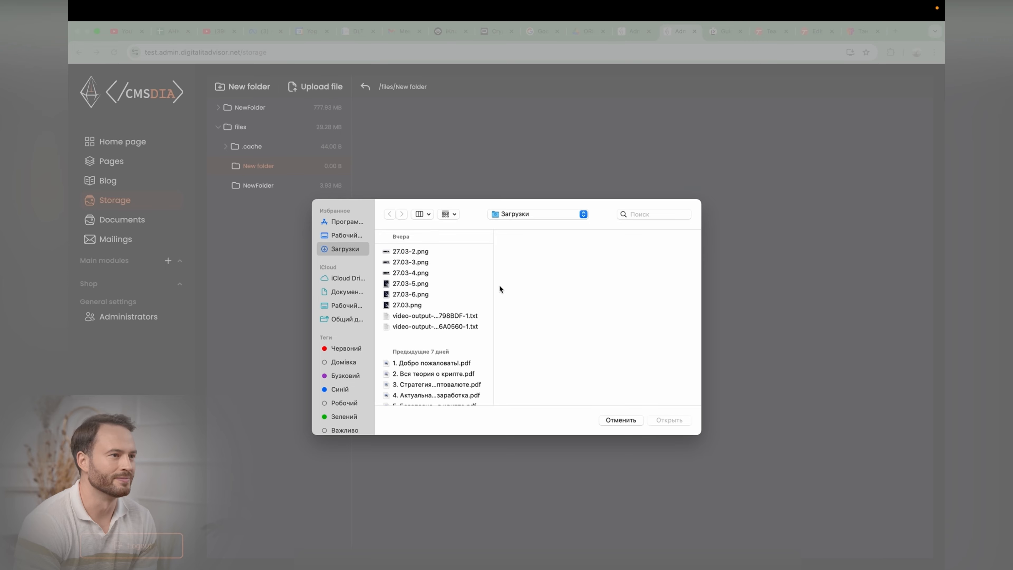
pyautogui.doubleClick(393, 296)
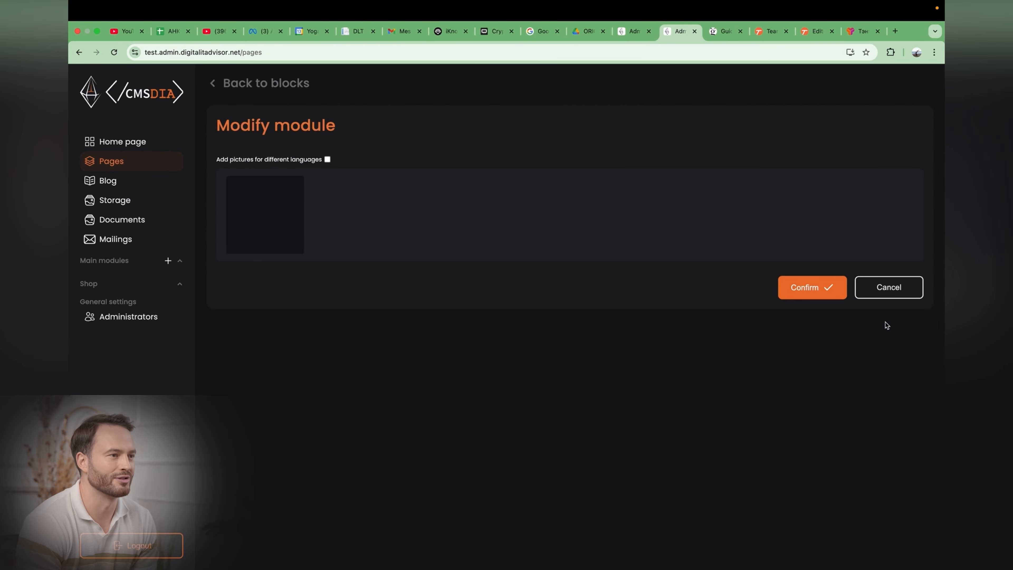
# Step: Set the page module's picture to 27.03-6.png from files/New folder in the storage picker
pyautogui.click(272, 217)
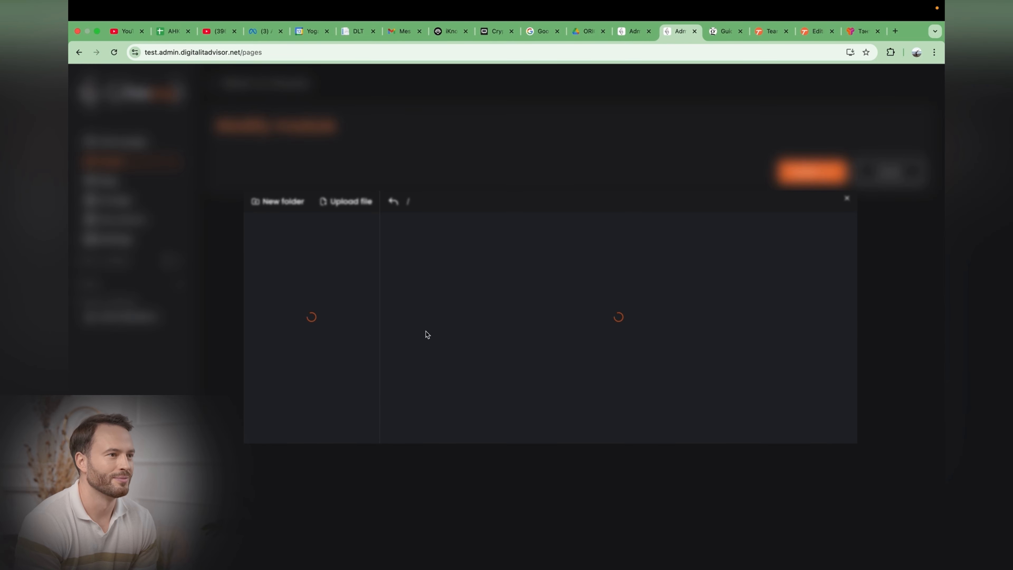
pyautogui.click(299, 242)
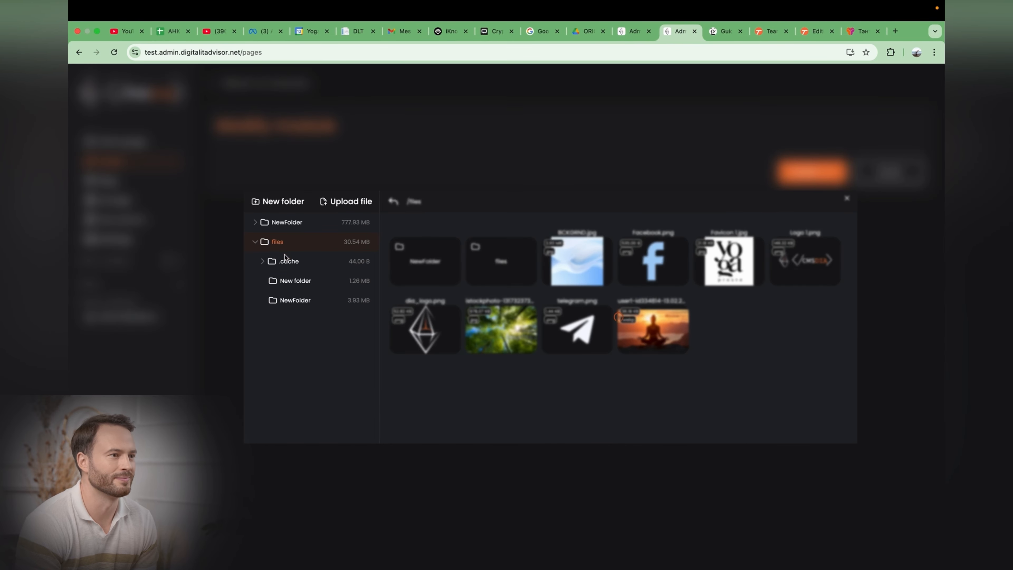
pyautogui.click(294, 281)
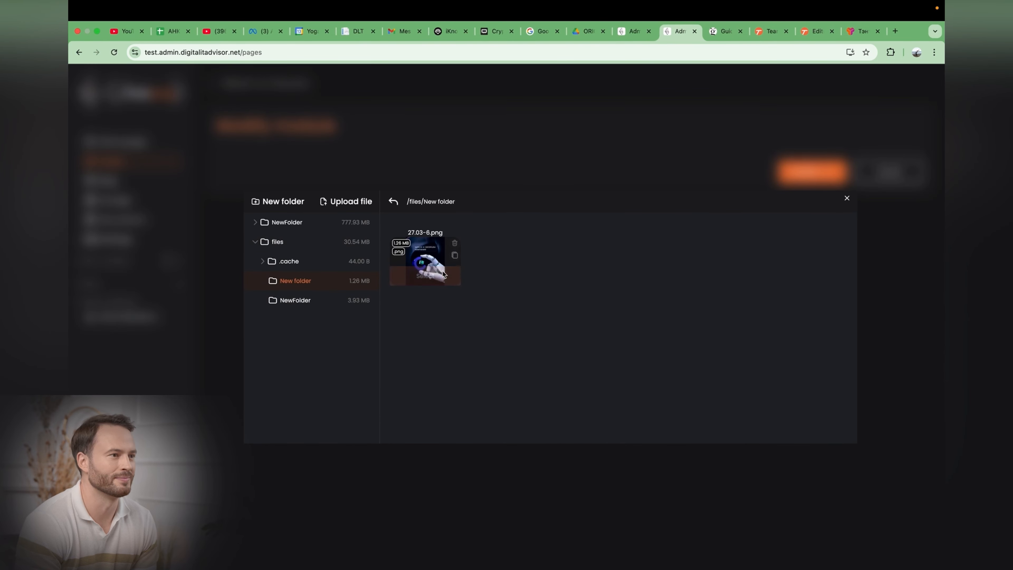
pyautogui.click(426, 258)
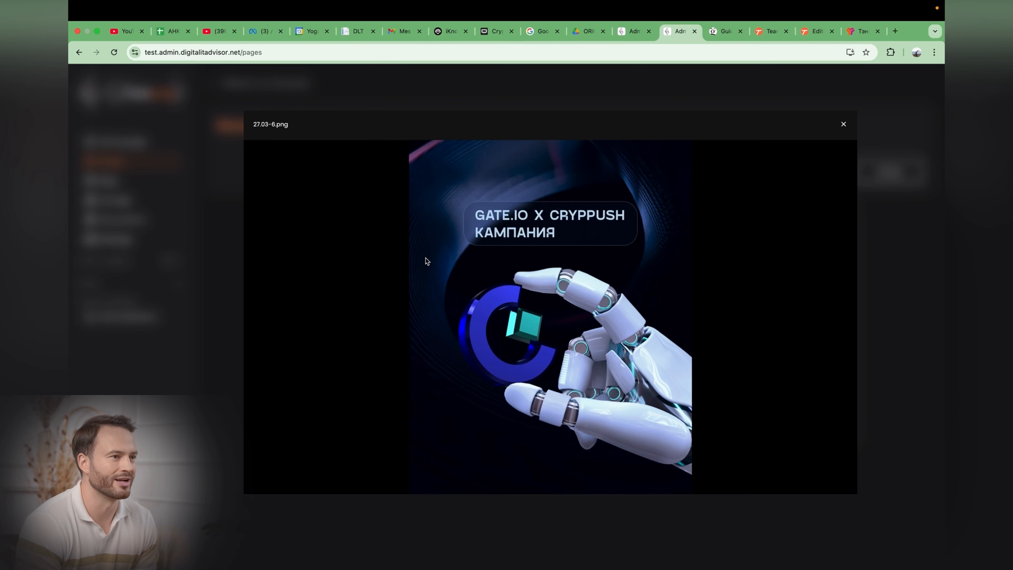
pyautogui.click(843, 124)
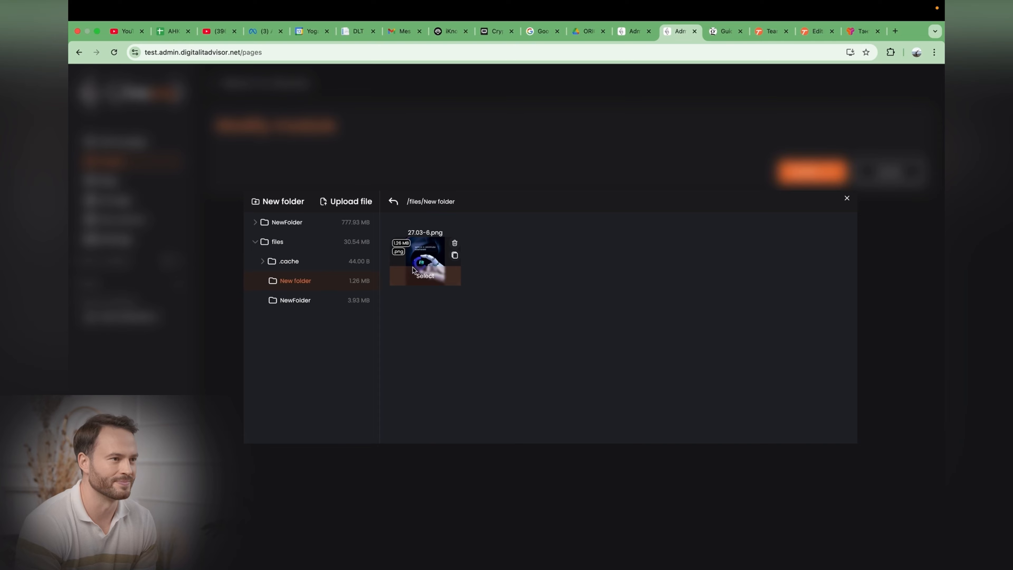
pyautogui.click(425, 280)
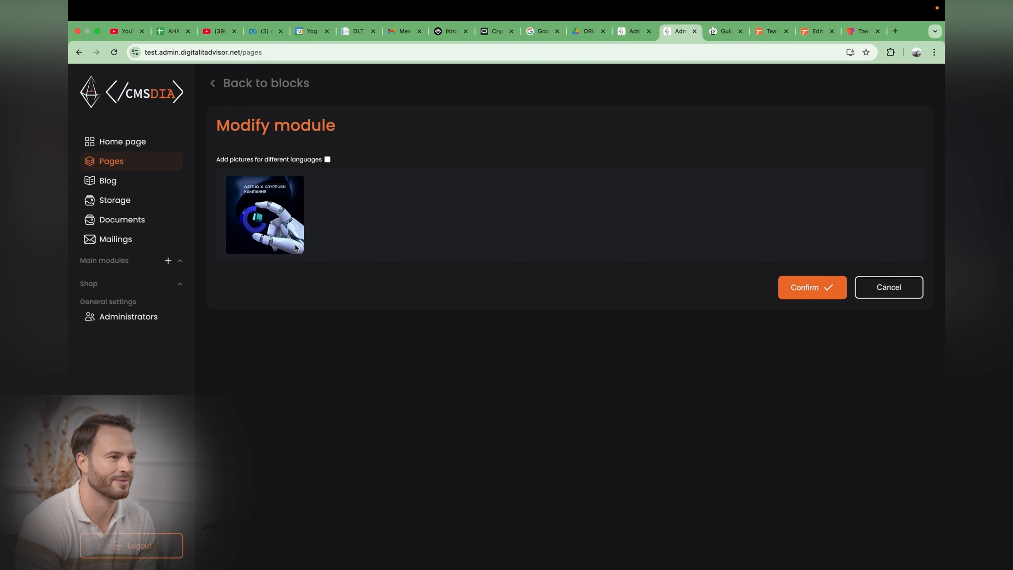
# Step: Enable pictures for different languages and assign 27.03-6.png to the ua image
pyautogui.click(328, 159)
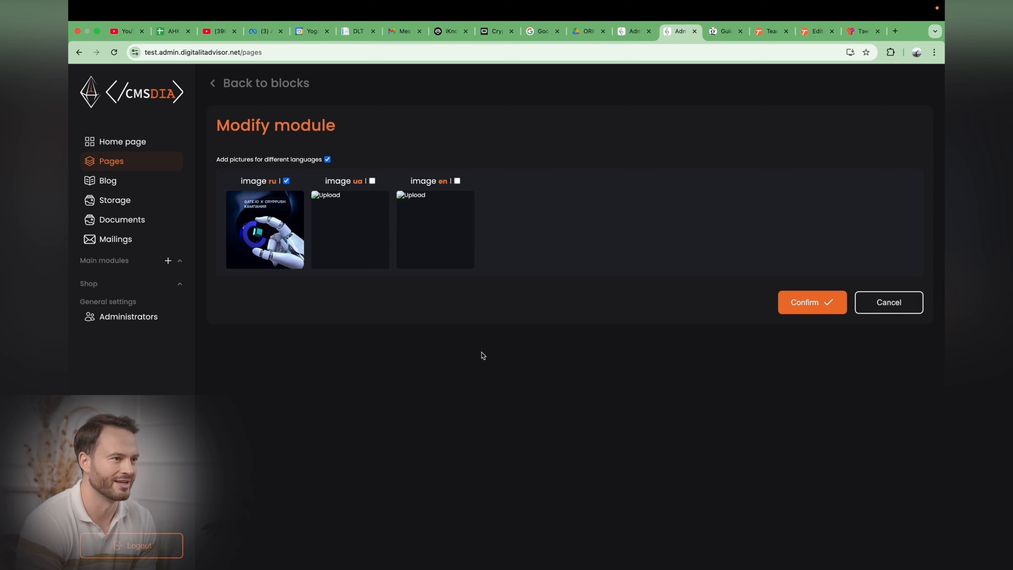
pyautogui.click(350, 230)
pyautogui.click(425, 278)
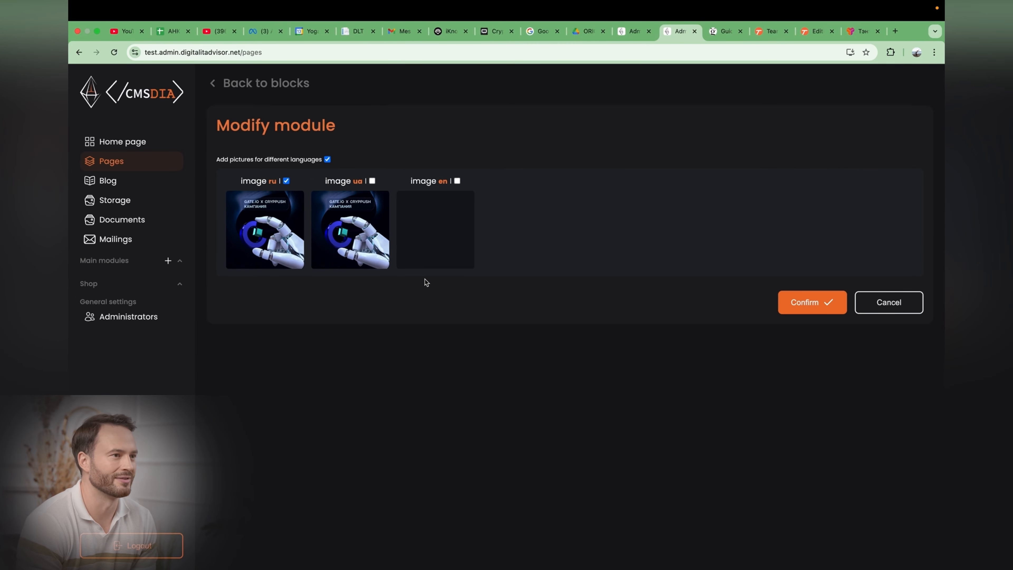
# Step: Assign the sunset meditation picture from the storage root to the en image
pyautogui.click(436, 205)
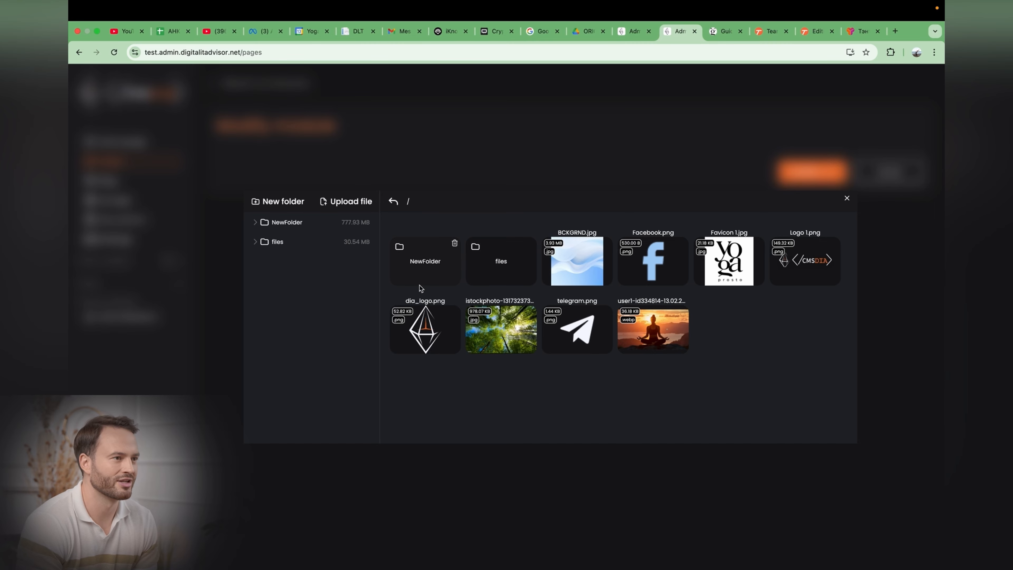
pyautogui.click(673, 331)
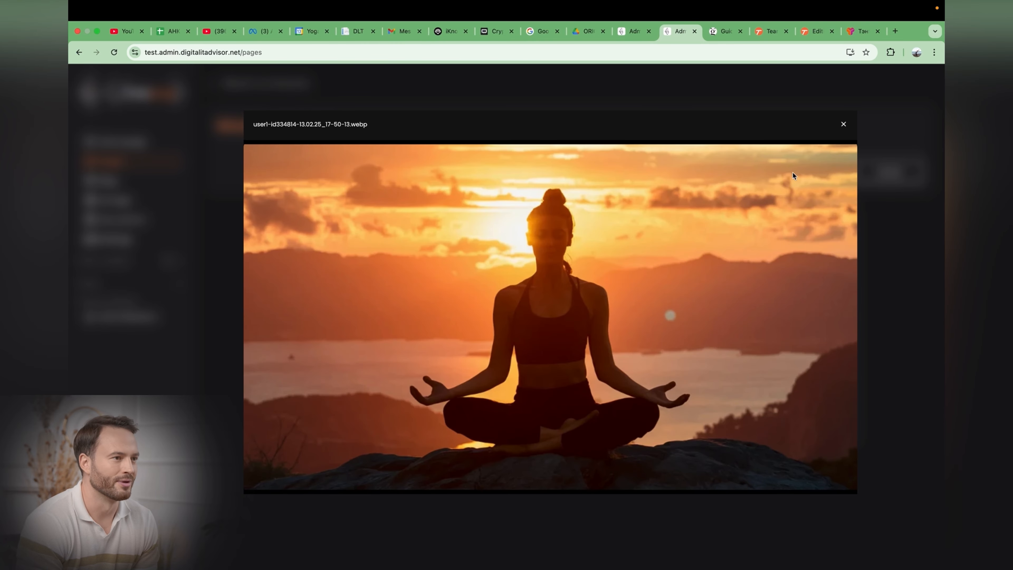
pyautogui.click(842, 124)
pyautogui.click(659, 340)
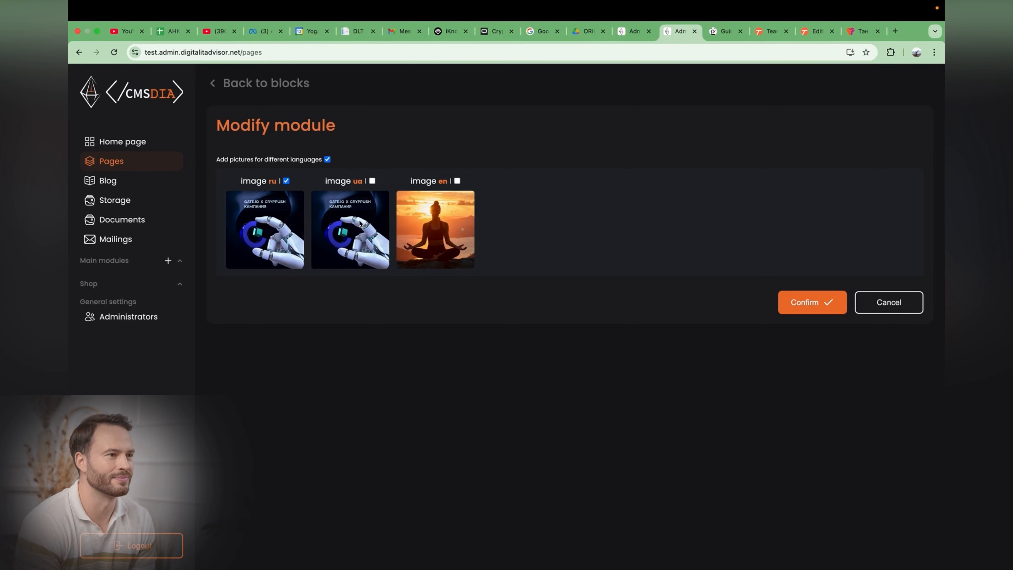
# Step: Toggle the language image checkboxes so that the en image is the one checked
pyautogui.click(372, 180)
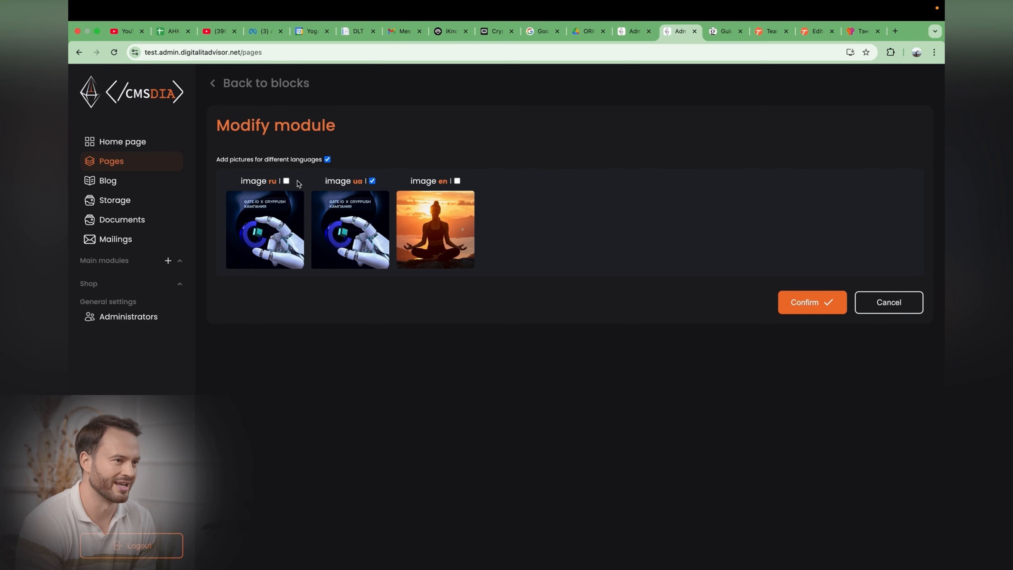
pyautogui.click(286, 181)
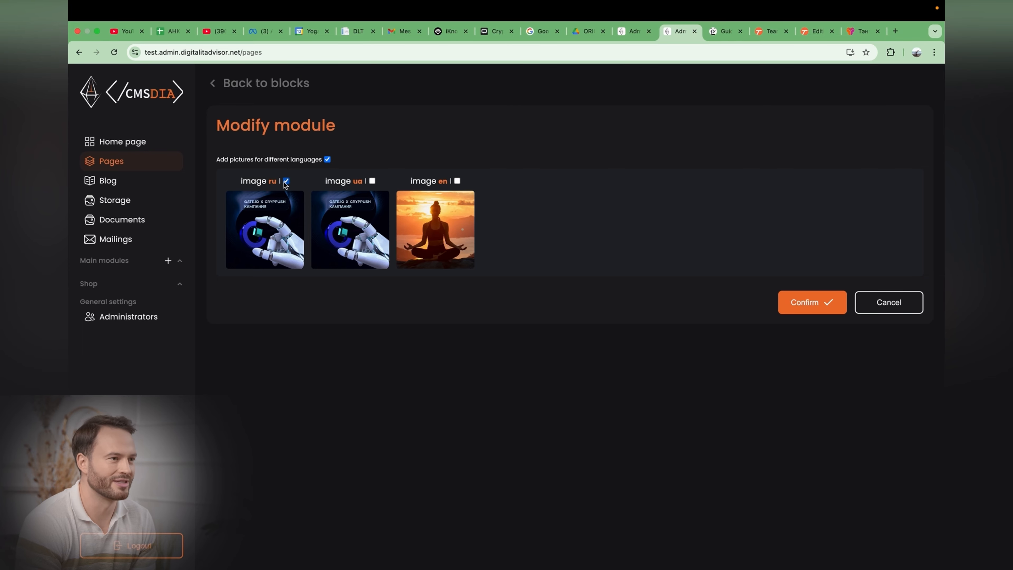
pyautogui.click(458, 182)
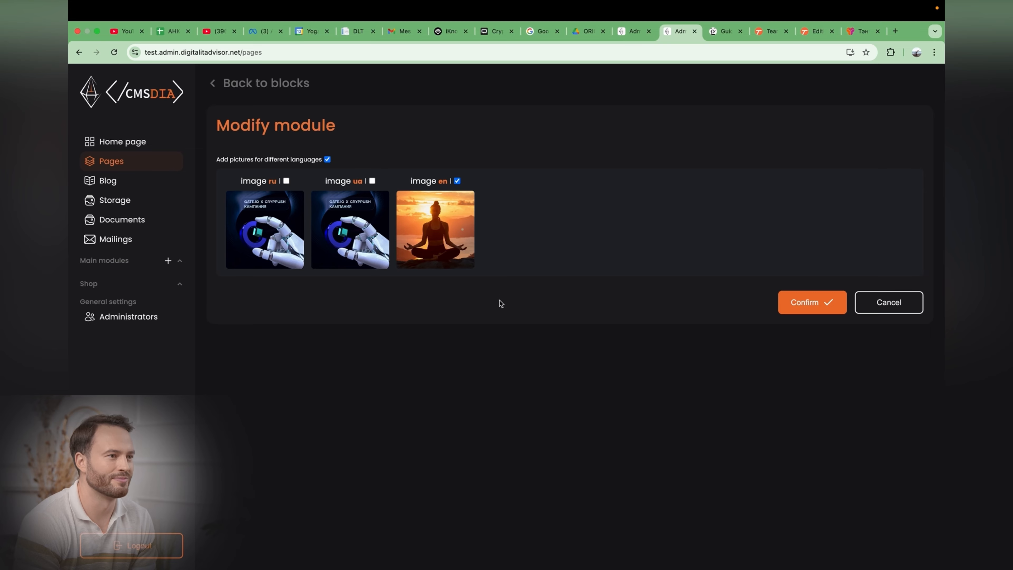
# Step: Open Storage and browse the NewFolder and files/New folder folders
pyautogui.click(109, 196)
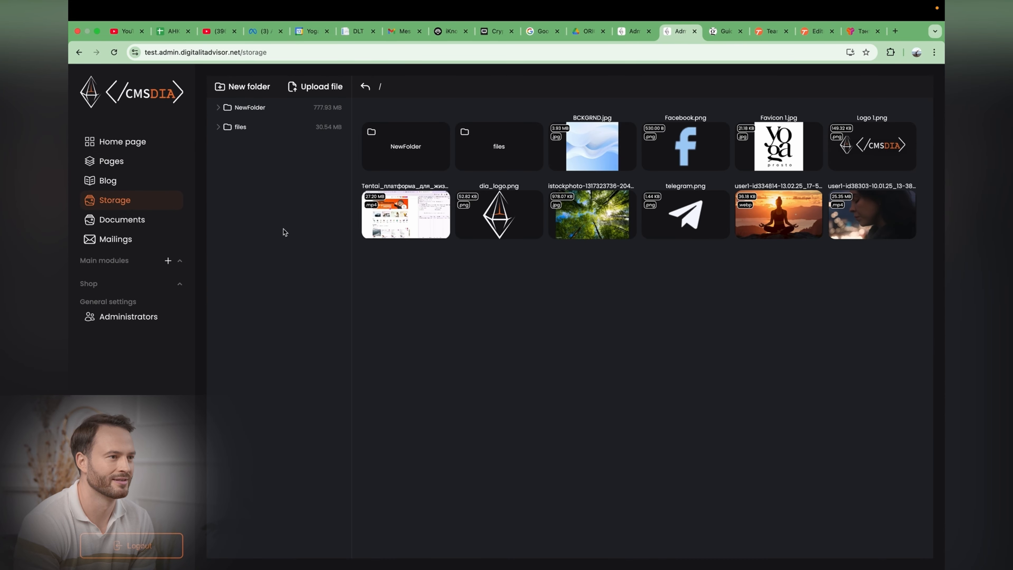
pyautogui.click(248, 127)
pyautogui.click(255, 107)
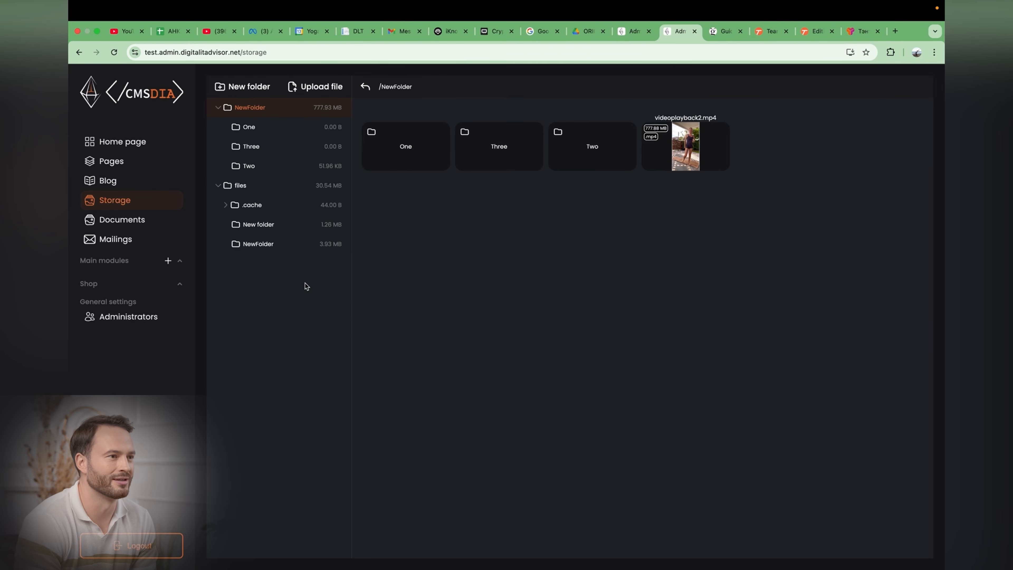
pyautogui.click(258, 224)
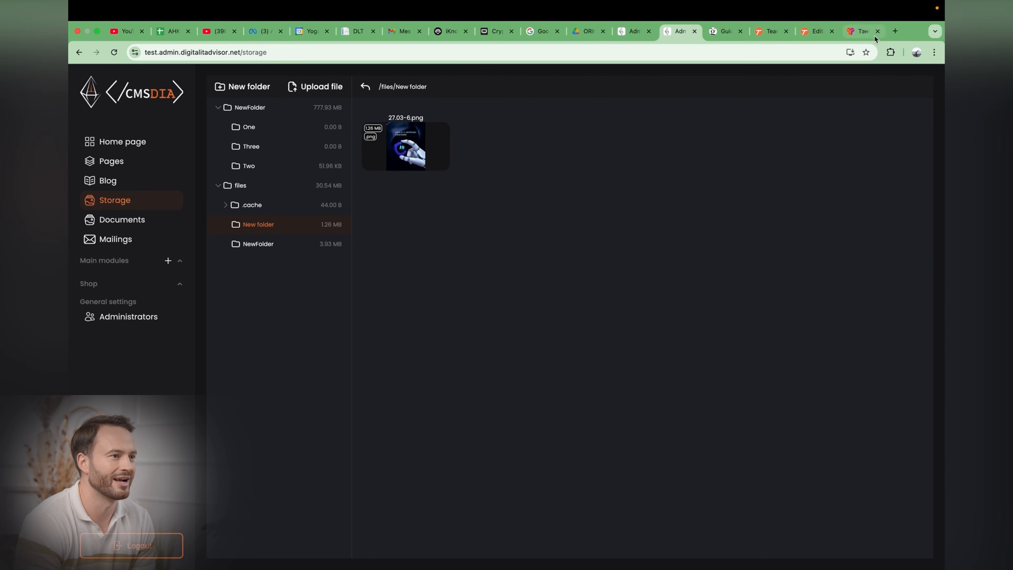
# Step: Open the copied image URL in a new browser tab, view it, and close the tab
pyautogui.click(895, 30)
pyautogui.click(681, 52)
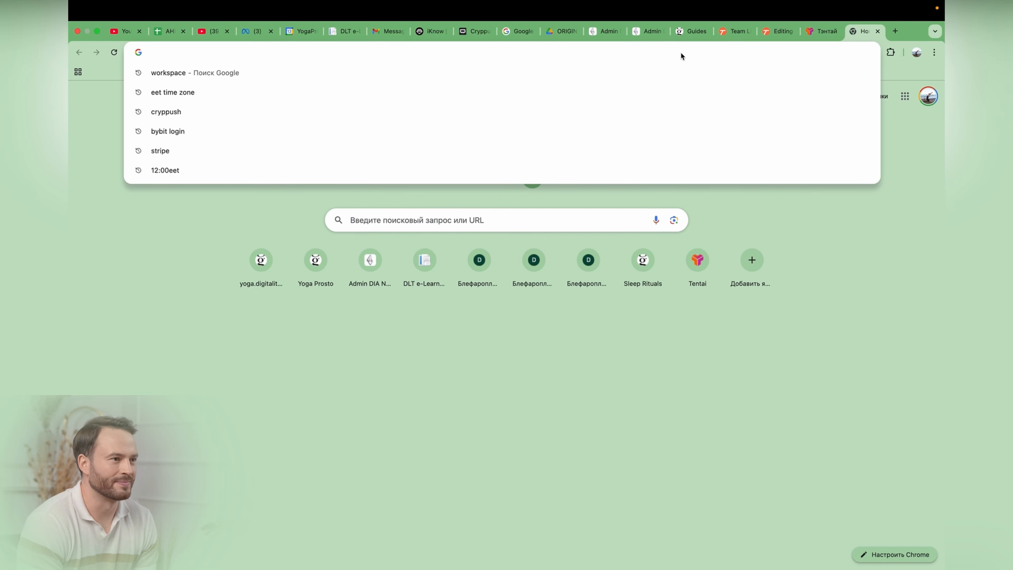
pyautogui.write('https://test.back.digitalitadvisor.net/storage/files/New folder/27.03-6.png')
pyautogui.press('Return')
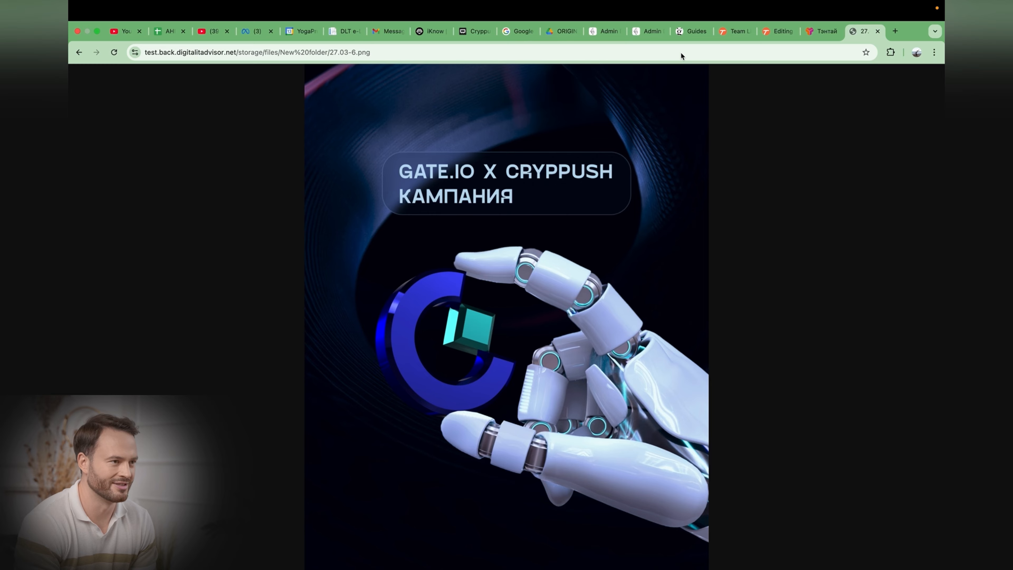
pyautogui.press('super+w')
# Step: Open Mailings address books and create a new address book named New book
pyautogui.click(109, 241)
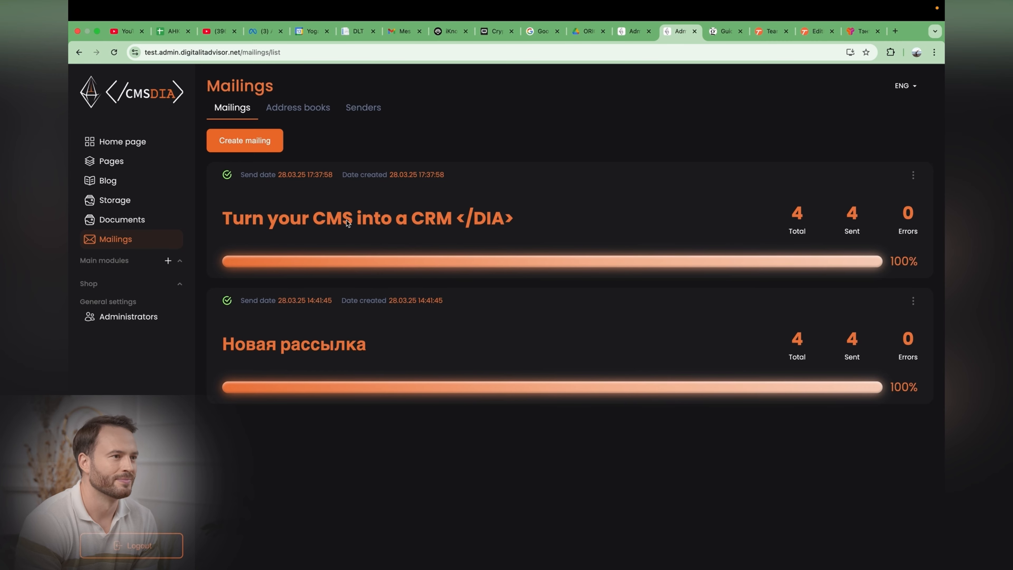
pyautogui.click(289, 113)
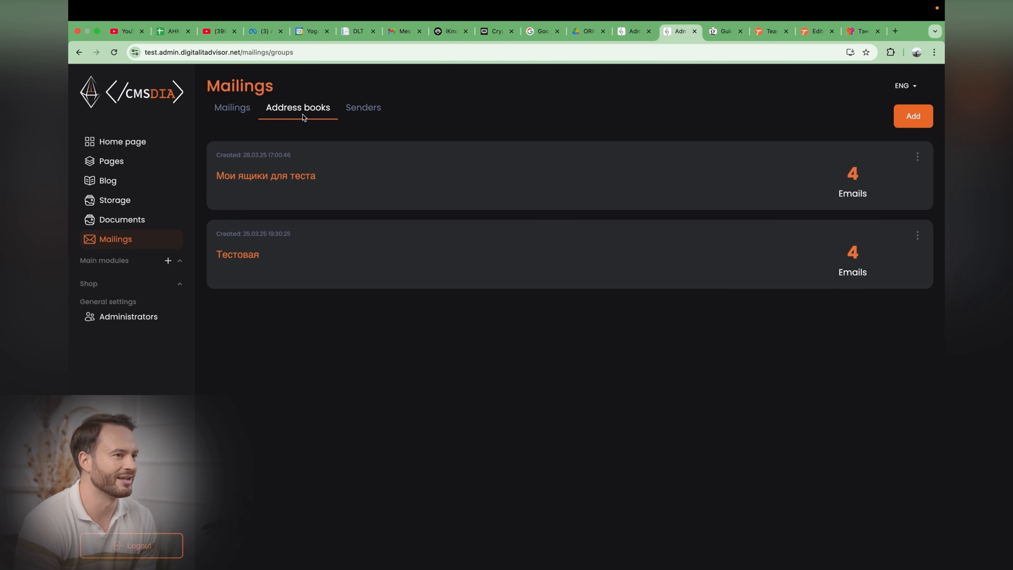
pyautogui.click(913, 115)
pyautogui.click(521, 317)
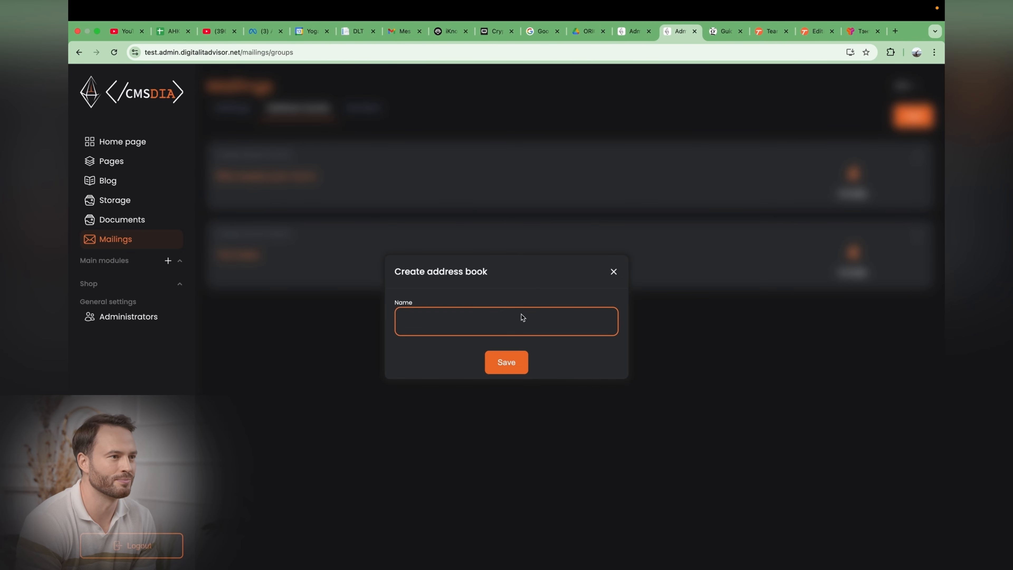
pyautogui.write('New book')
pyautogui.click(515, 370)
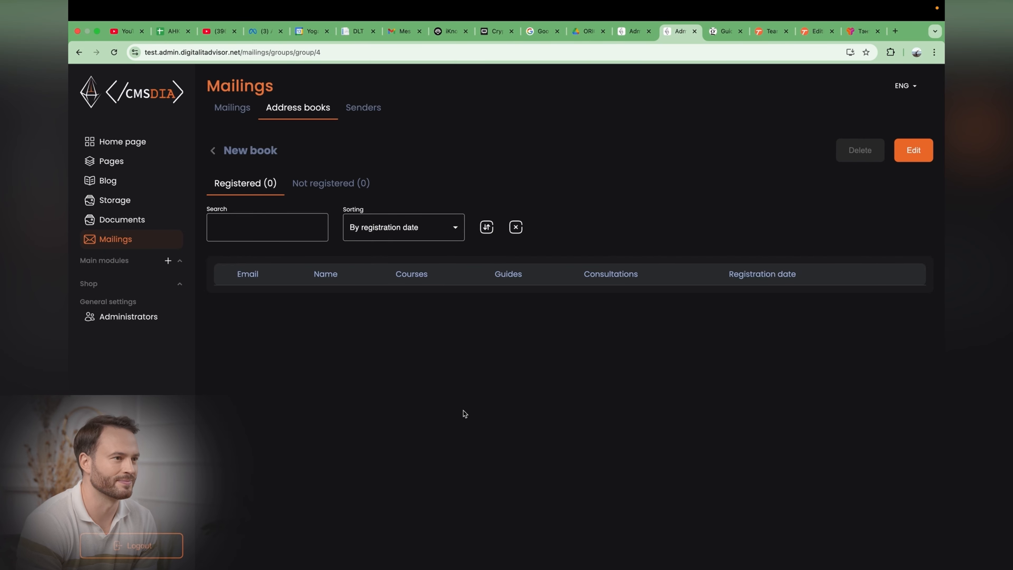
pyautogui.click(929, 152)
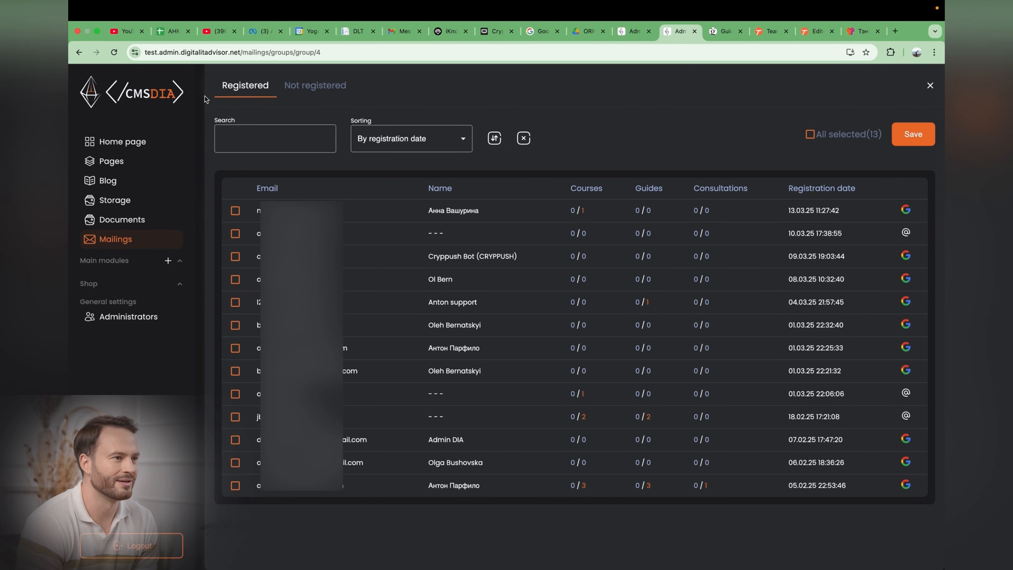
pyautogui.click(235, 211)
pyautogui.click(235, 233)
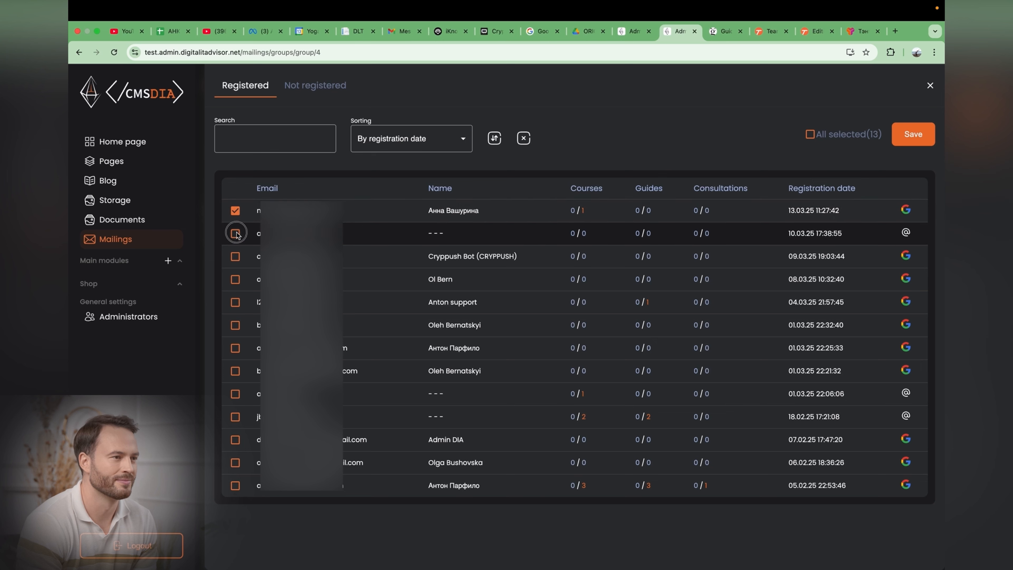
pyautogui.click(235, 256)
pyautogui.click(235, 279)
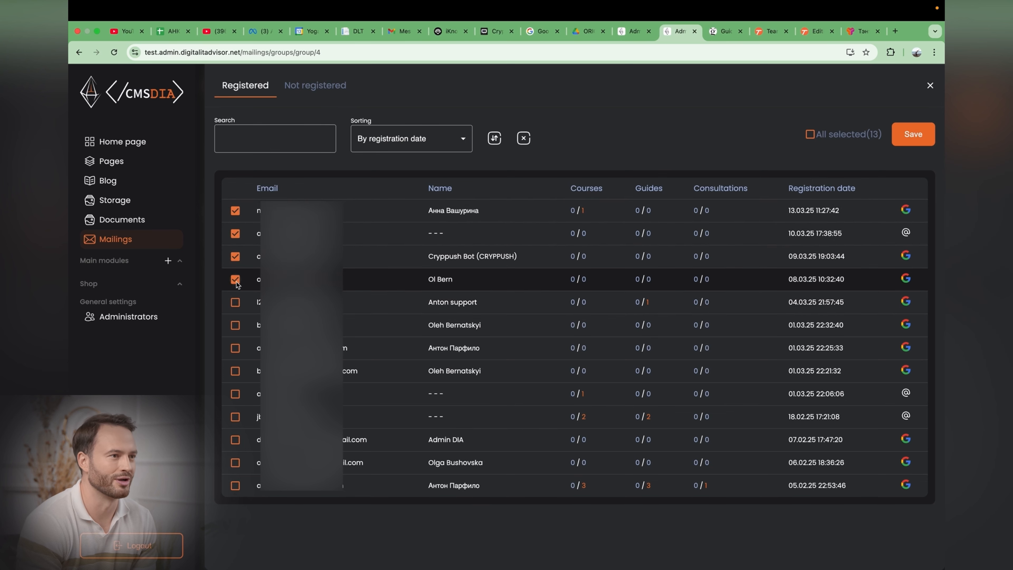
# Step: Add a pasted email address to the New book address book as a not-registered contact
pyautogui.click(313, 86)
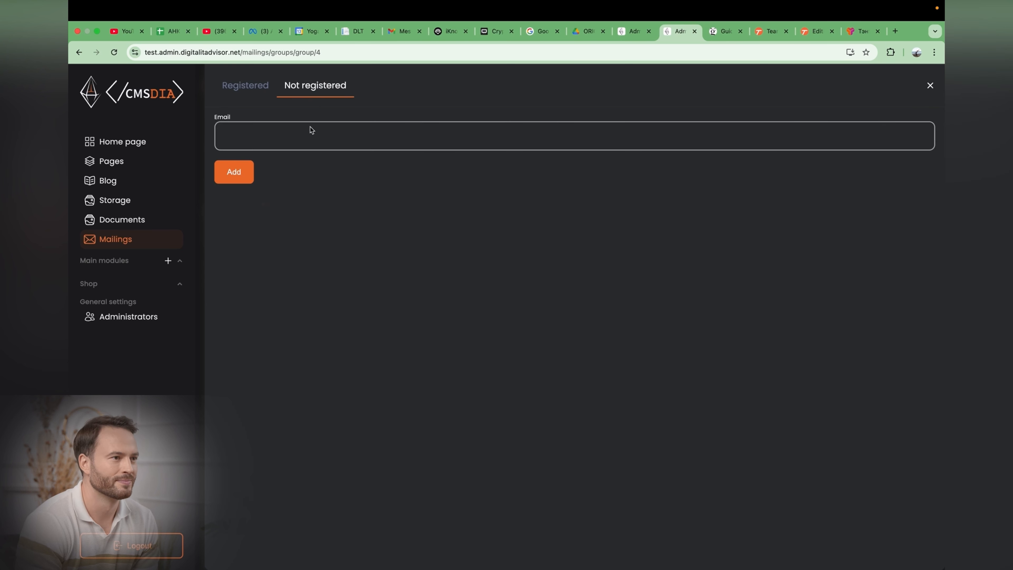
pyautogui.click(310, 127)
pyautogui.hotkey('ctrl', 'v')
pyautogui.click(234, 172)
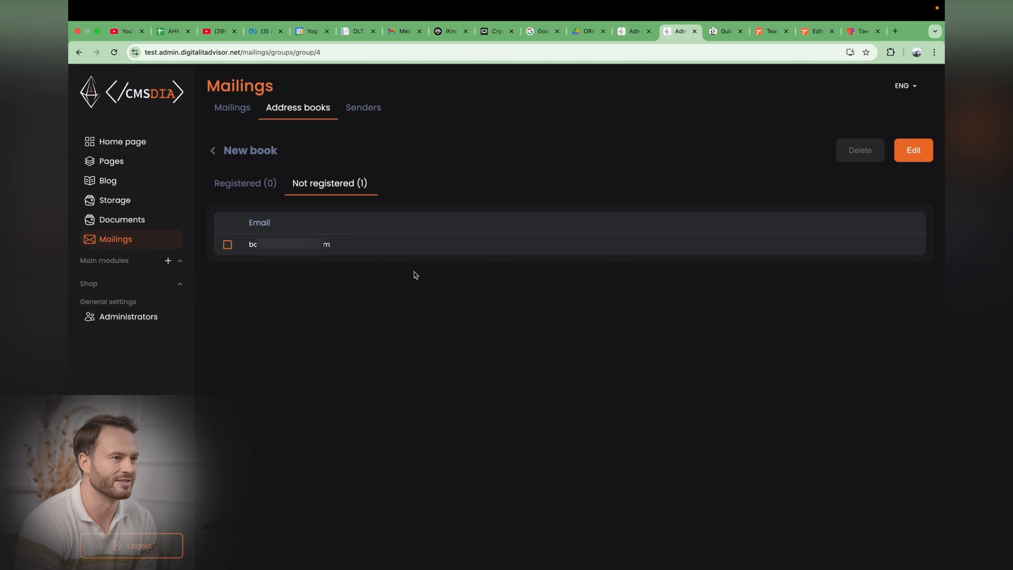
# Step: Add the first four registered users to the New book address book and save
pyautogui.click(256, 189)
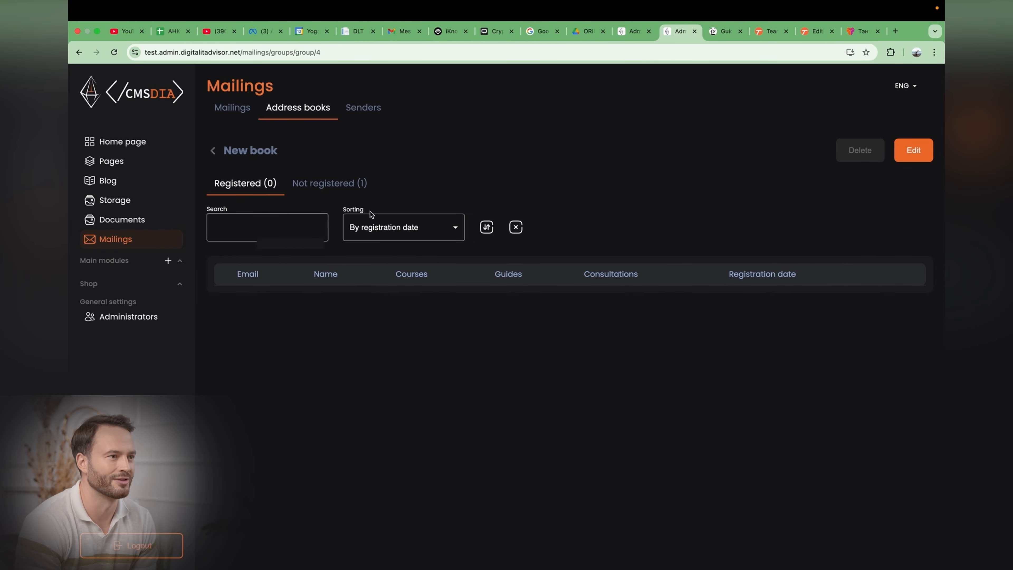
pyautogui.click(359, 184)
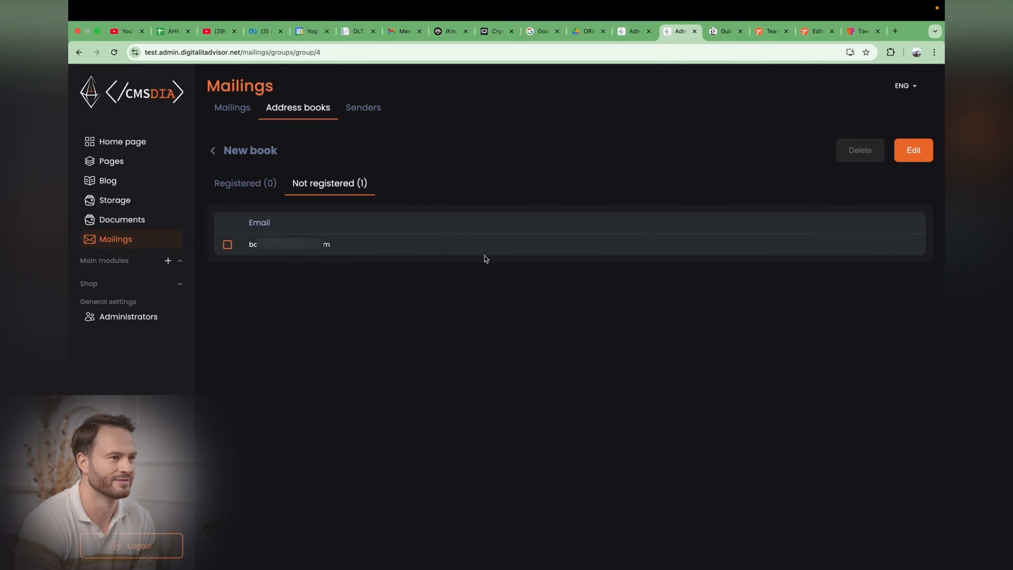
pyautogui.click(914, 151)
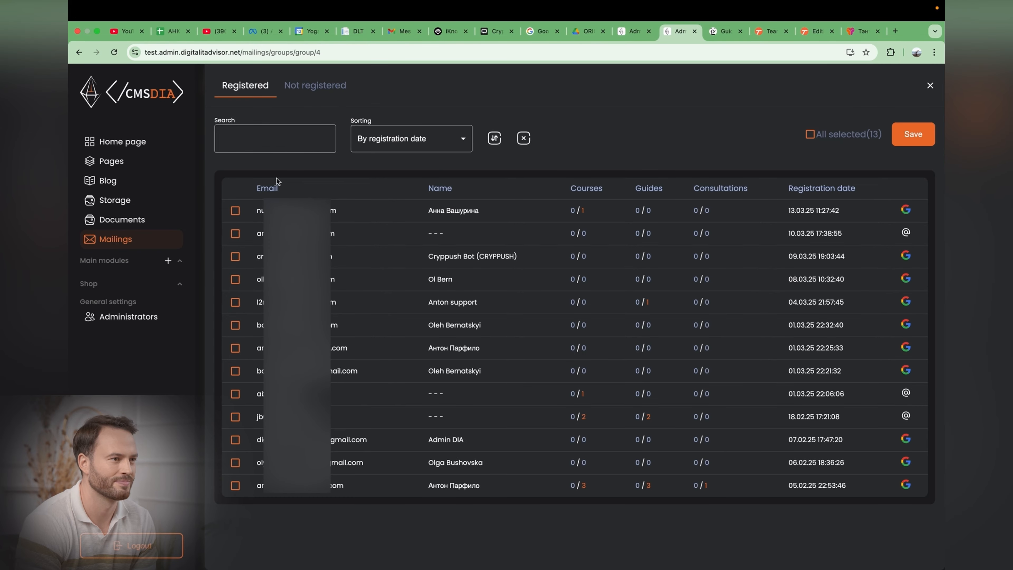
pyautogui.click(234, 210)
pyautogui.click(236, 234)
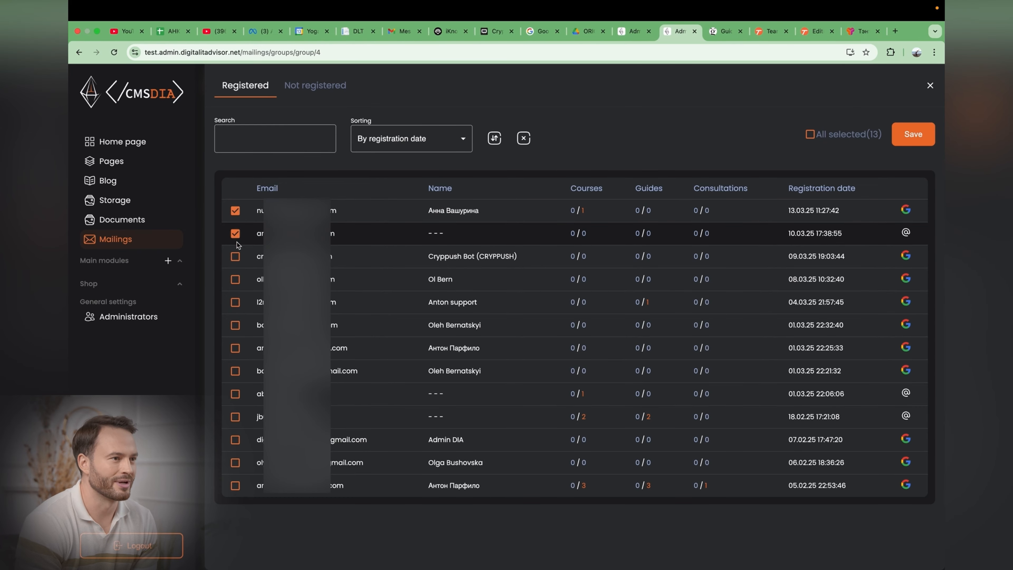
pyautogui.click(235, 256)
pyautogui.click(235, 279)
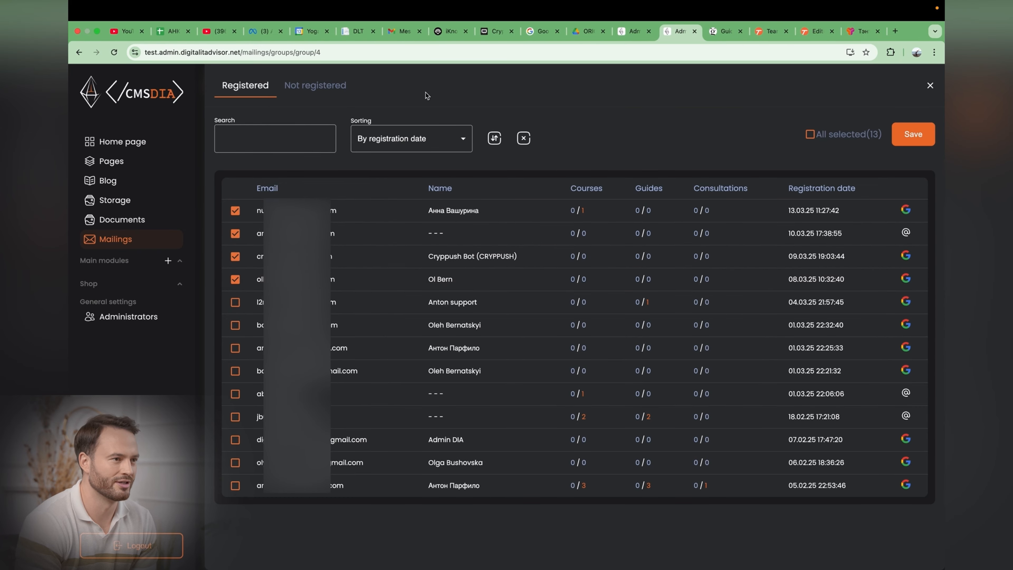
pyautogui.click(913, 134)
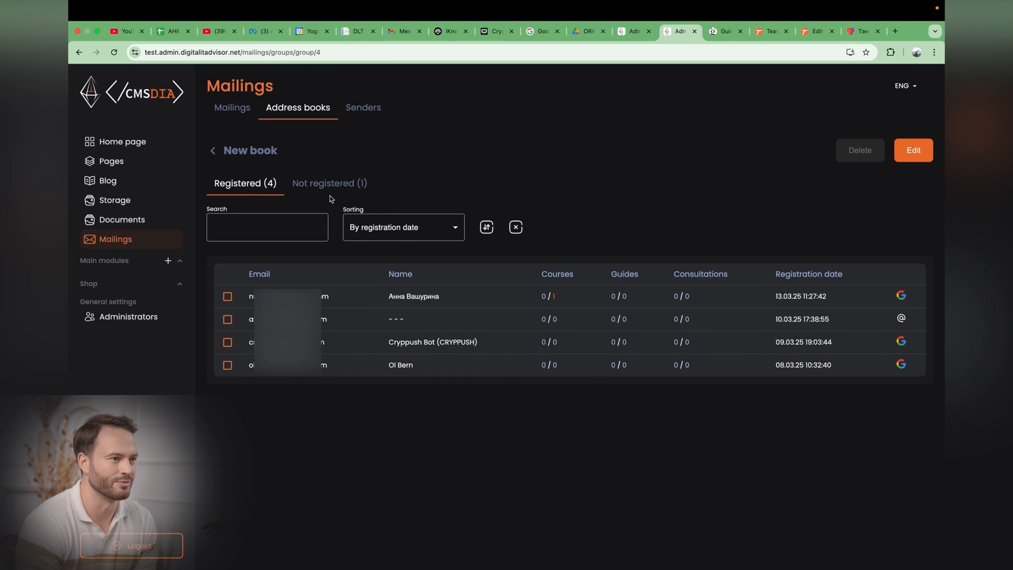
# Step: Review the book's not-registered list, the Senders list and the Mailings list
pyautogui.click(329, 184)
pyautogui.click(363, 108)
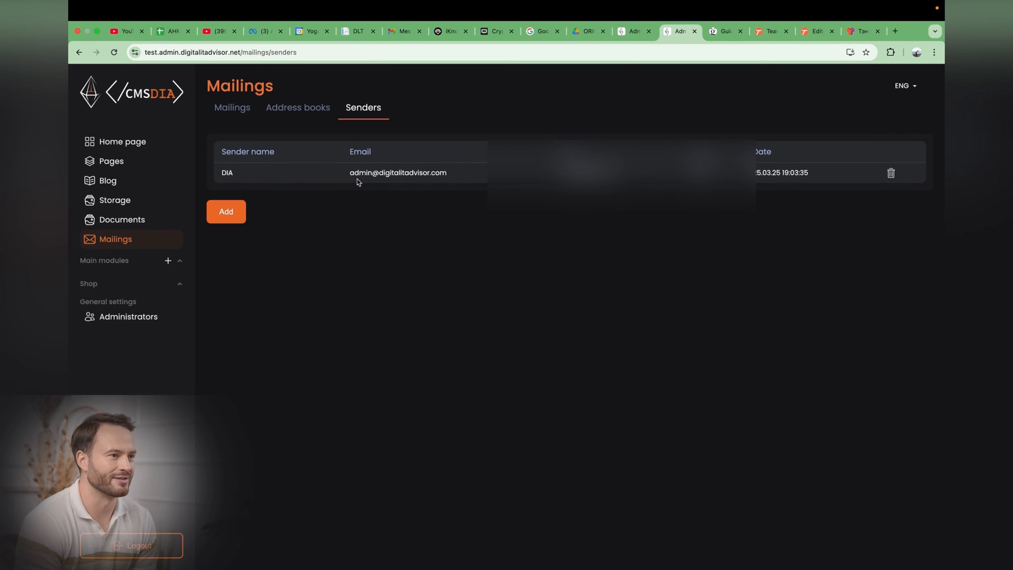
pyautogui.click(233, 110)
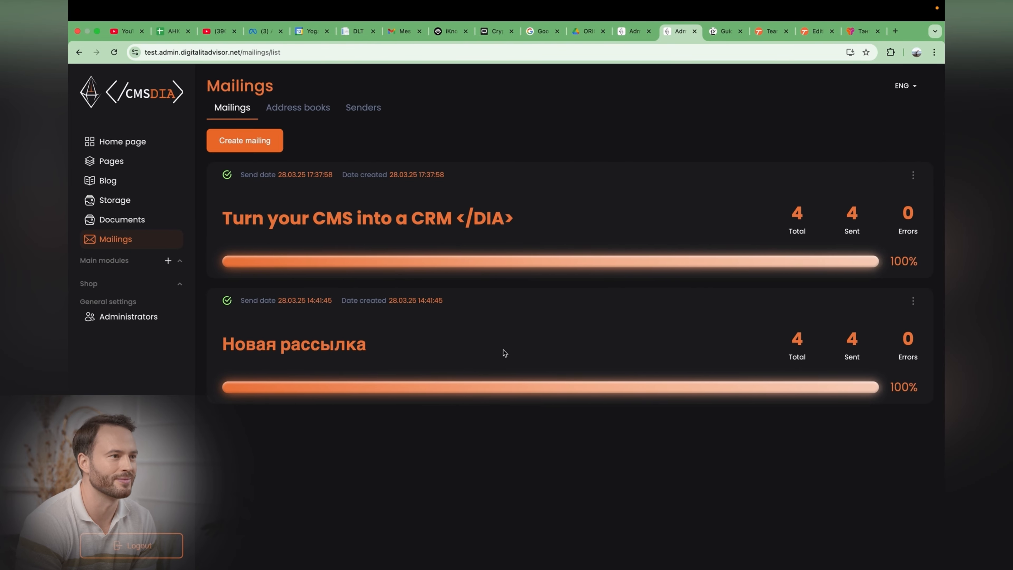
# Step: Create a new mailing using the New book address book and the DIA sender
pyautogui.click(253, 145)
pyautogui.click(320, 184)
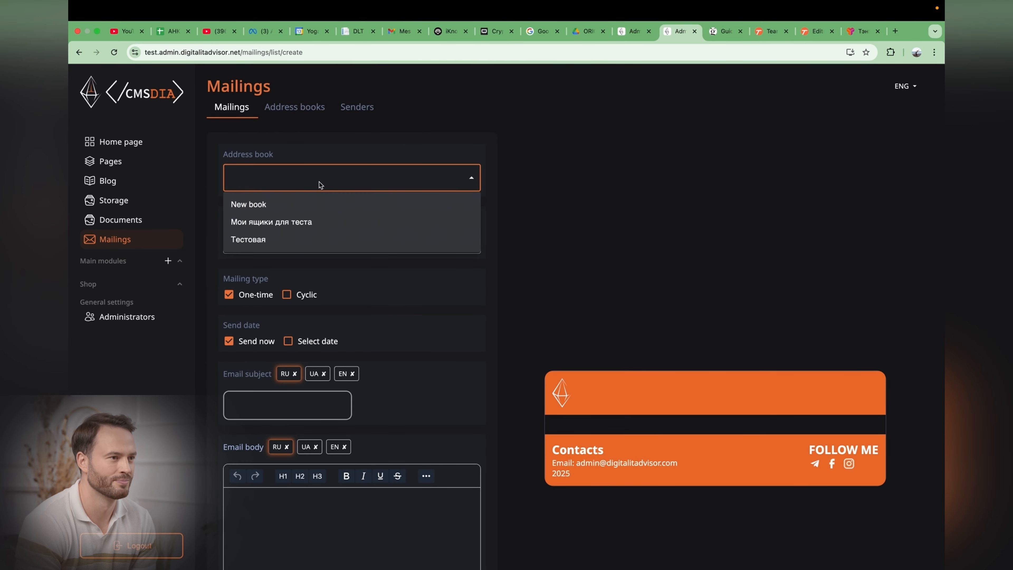
pyautogui.click(257, 206)
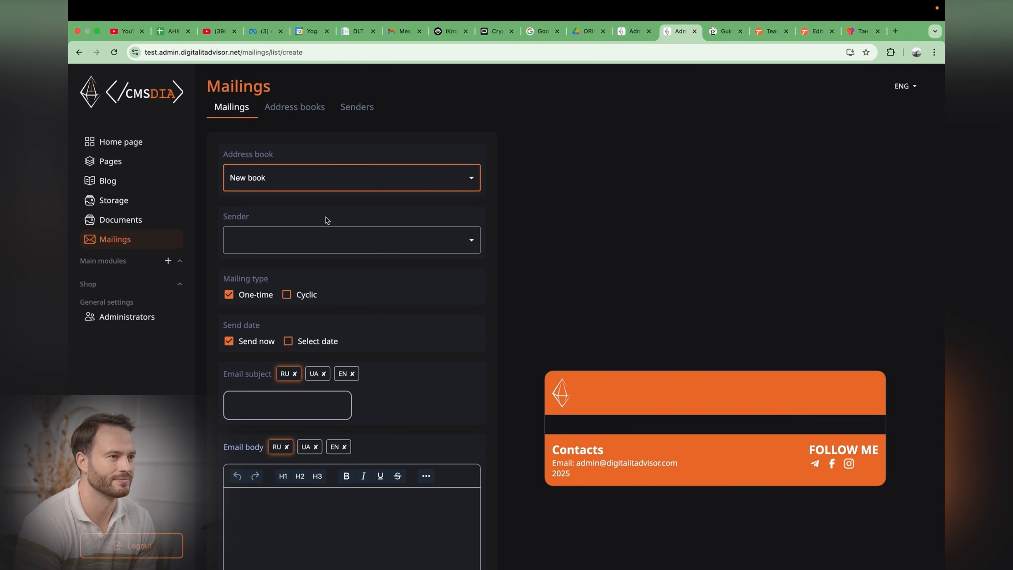
pyautogui.scroll(-2, 347, 209)
pyautogui.click(251, 175)
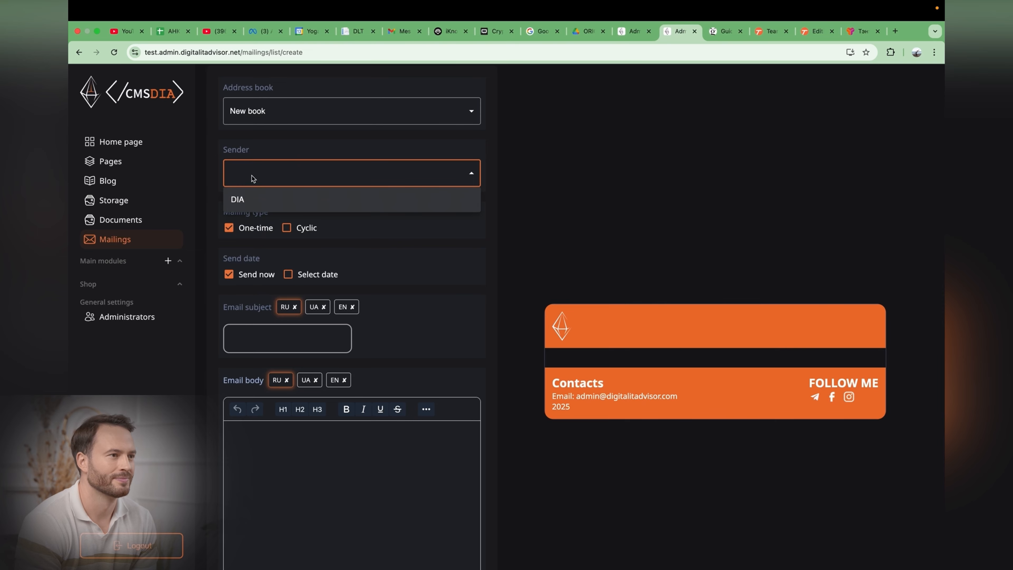
pyautogui.click(277, 199)
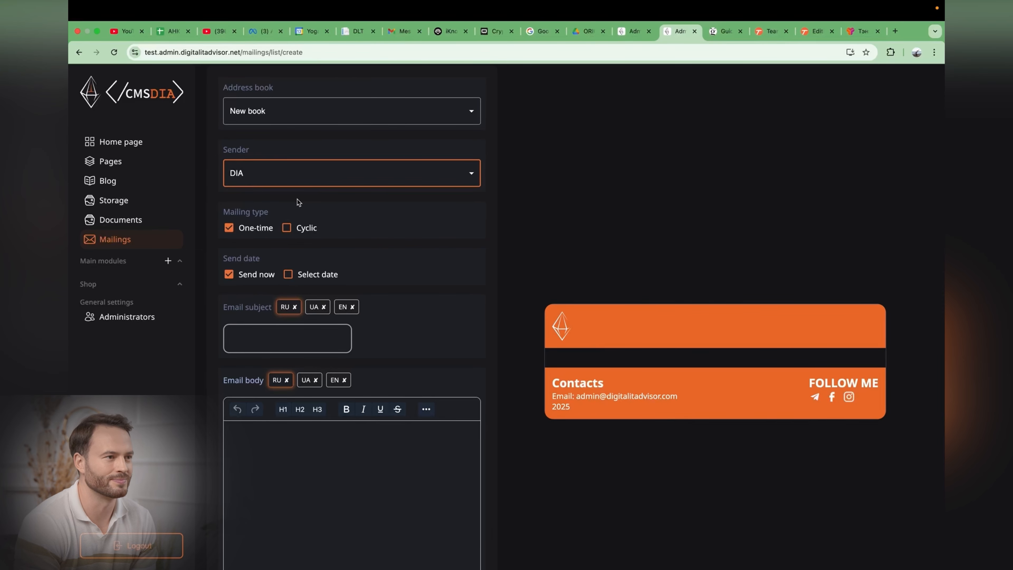
# Step: Try a cyclic mailing with a 1 month interval and a send count of 5
pyautogui.scroll(-1, 297, 203)
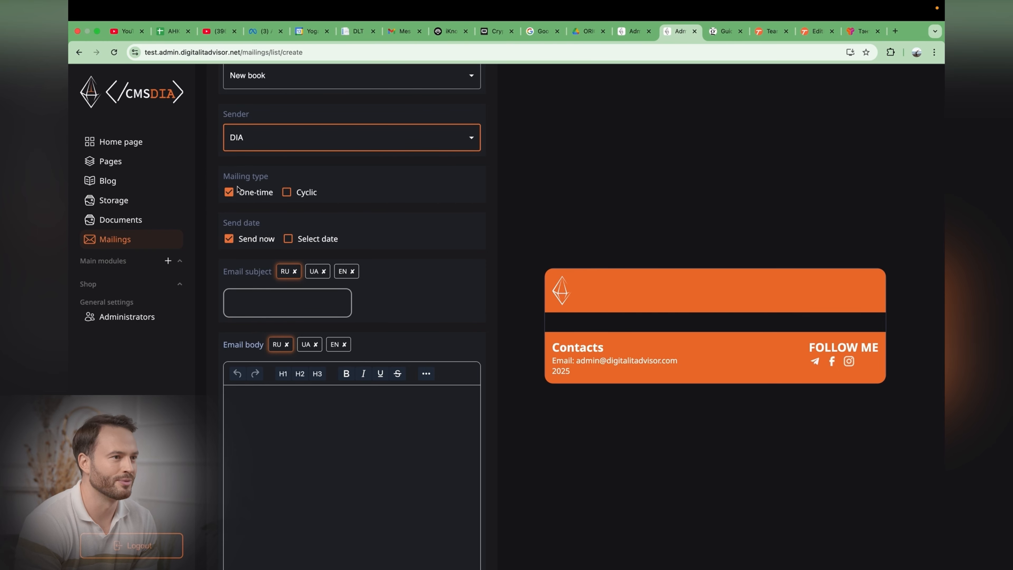
pyautogui.click(286, 192)
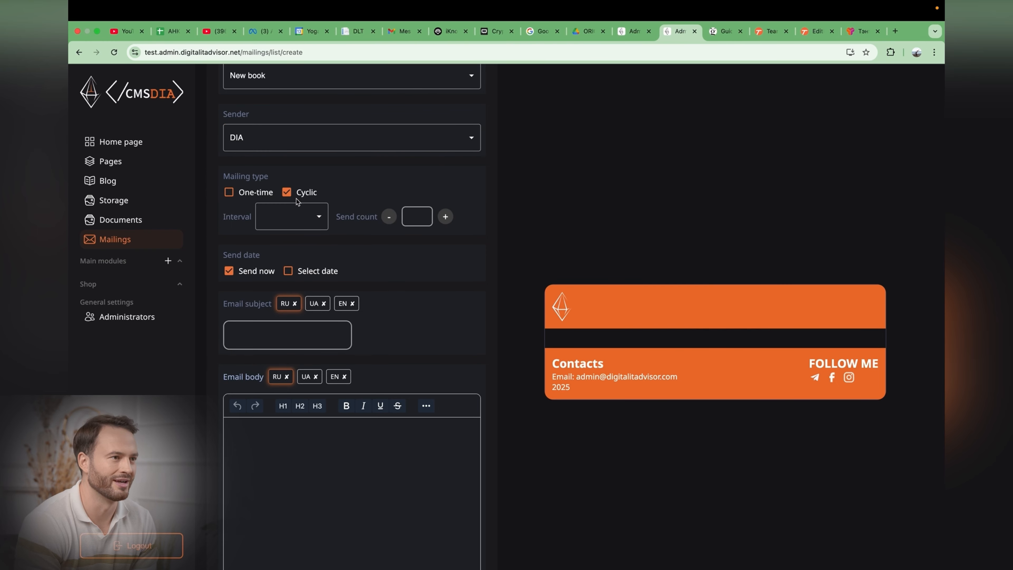
pyautogui.click(312, 215)
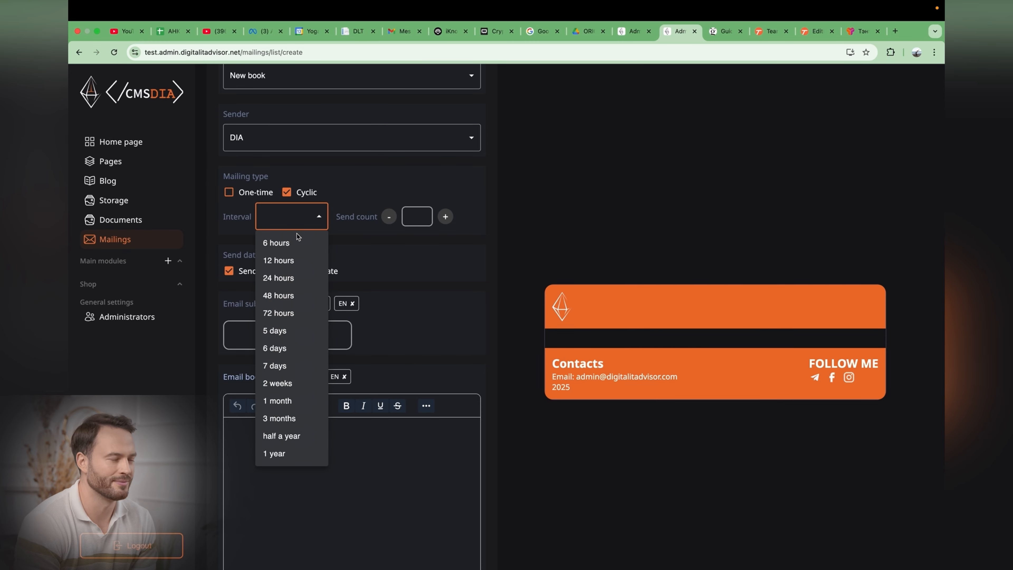
pyautogui.click(279, 247)
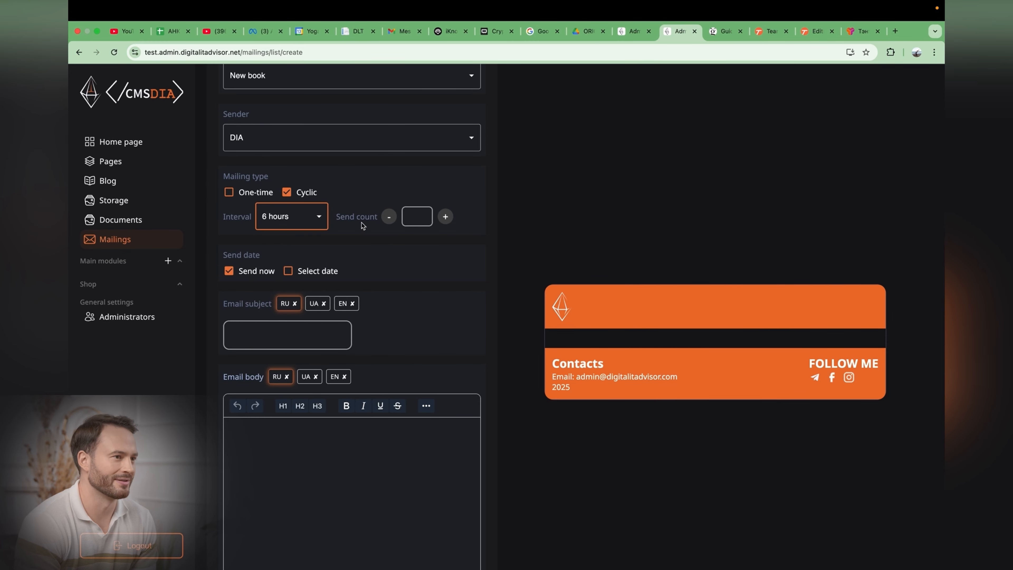
pyautogui.click(442, 217)
pyautogui.click(441, 218)
pyautogui.click(441, 218)
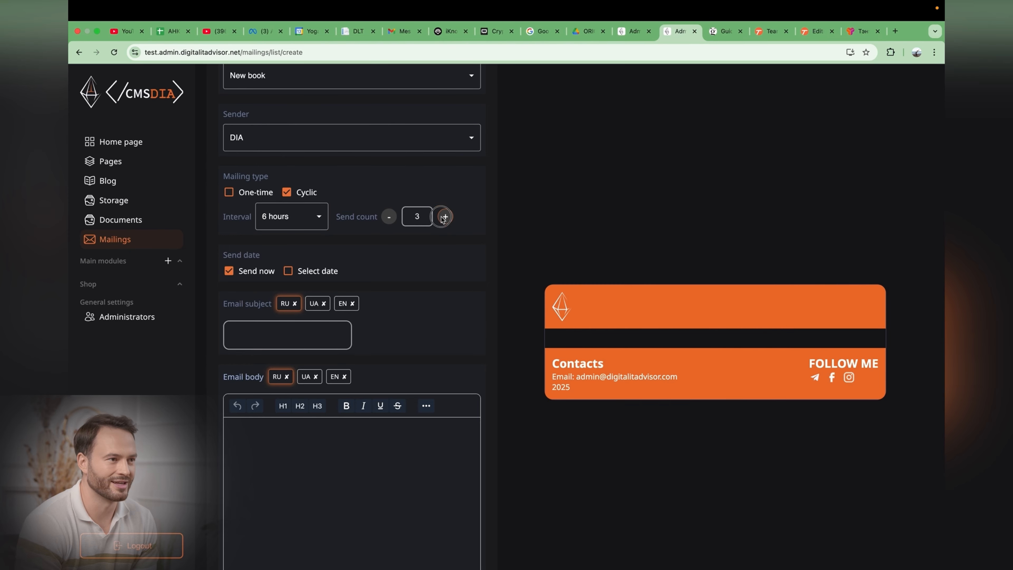
pyautogui.click(441, 219)
pyautogui.click(443, 219)
pyautogui.click(300, 219)
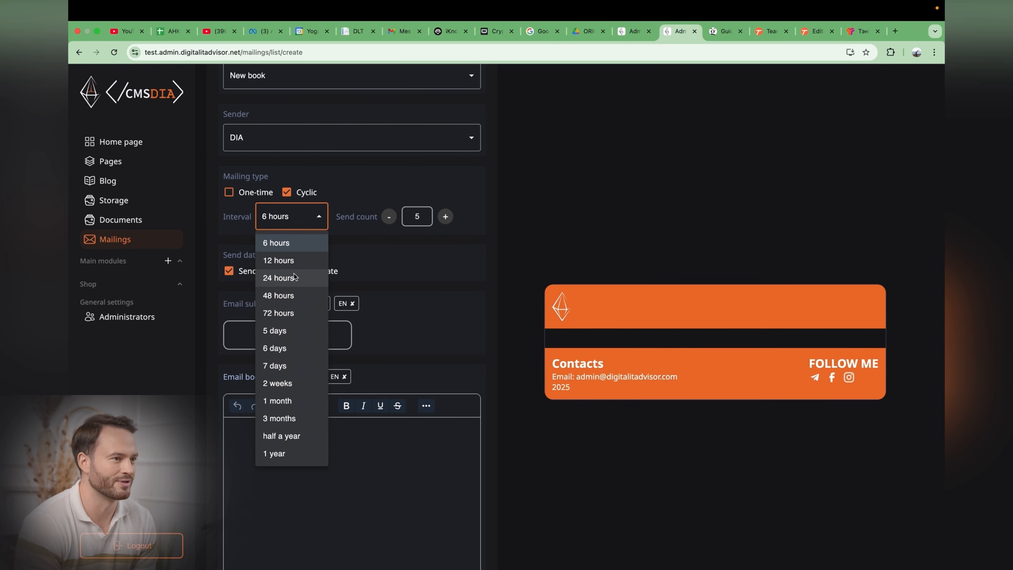
pyautogui.click(277, 401)
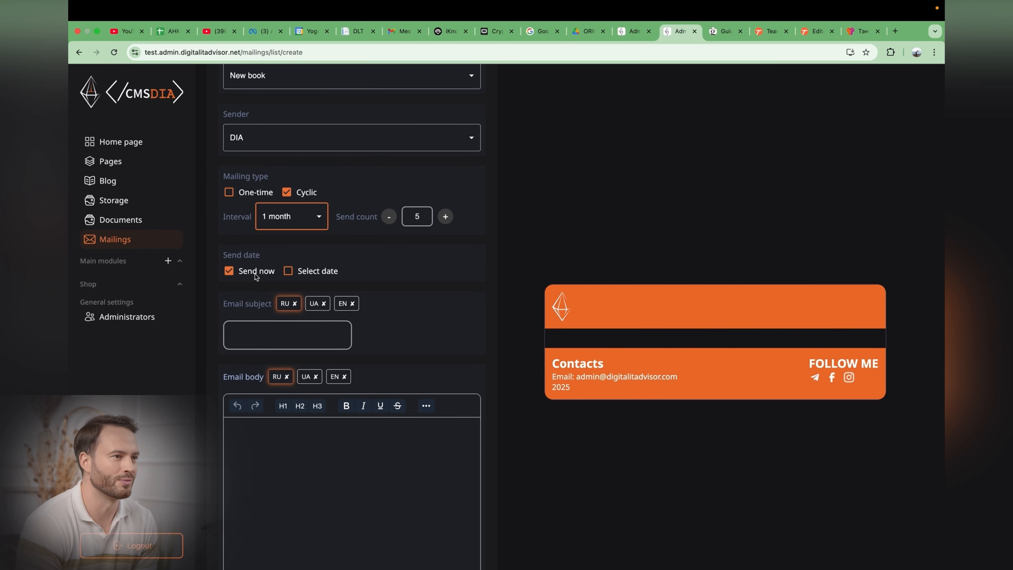
# Step: Try scheduling the send date for 01.04.2025, 17:00, then revert to Send now and One-time
pyautogui.click(288, 271)
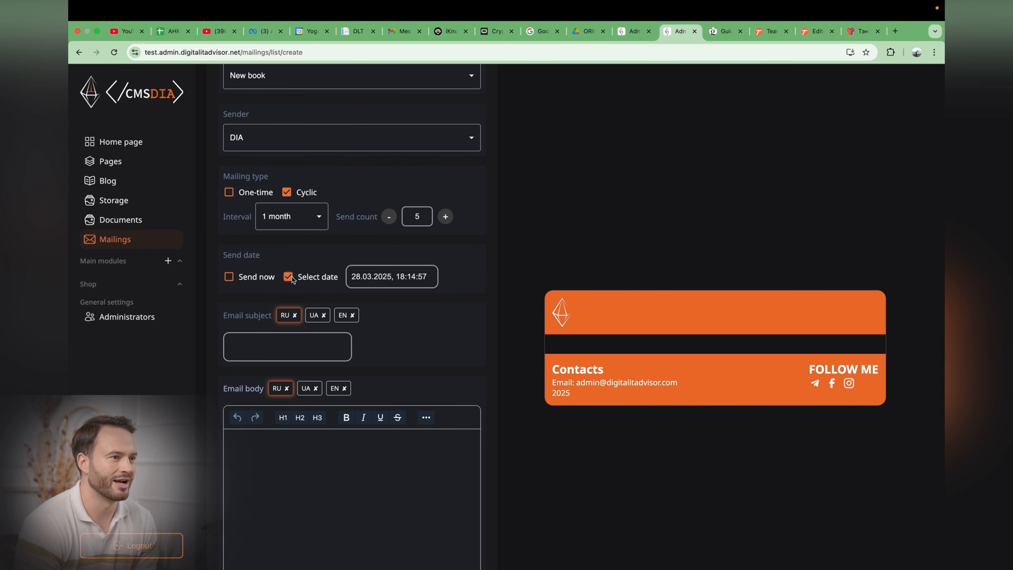
pyautogui.click(374, 276)
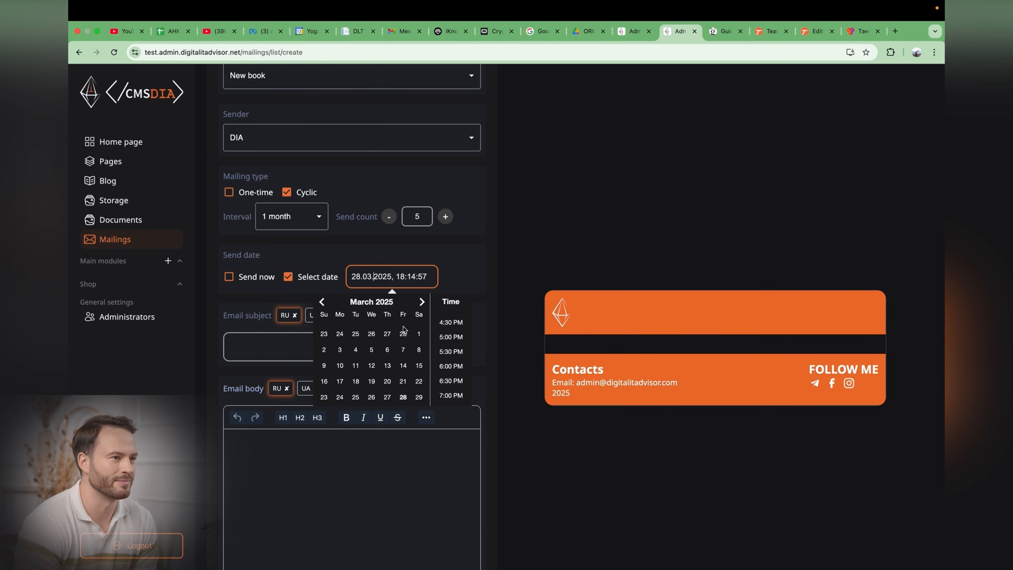
pyautogui.scroll(-1, 402, 327)
pyautogui.click(361, 310)
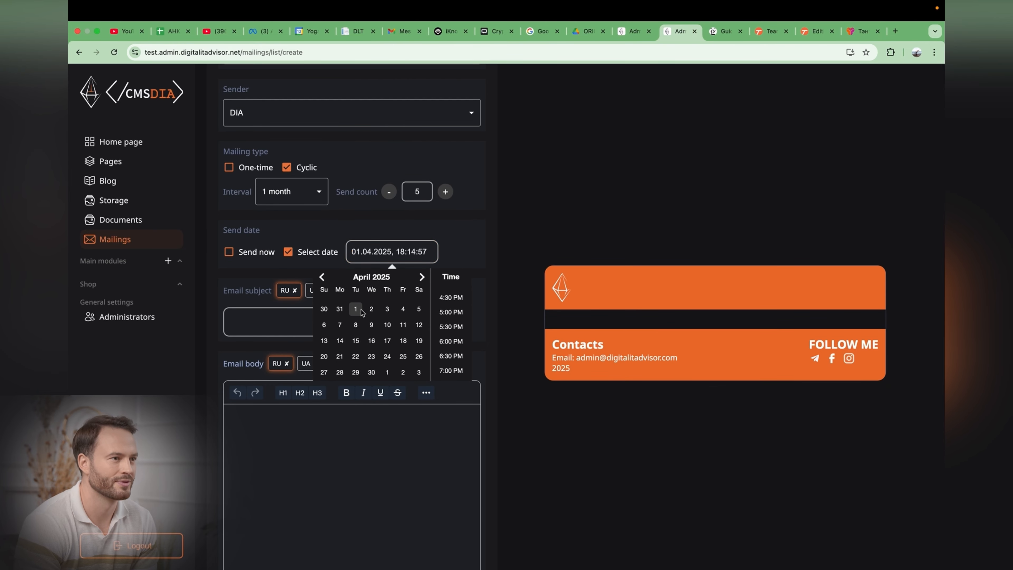
pyautogui.click(453, 313)
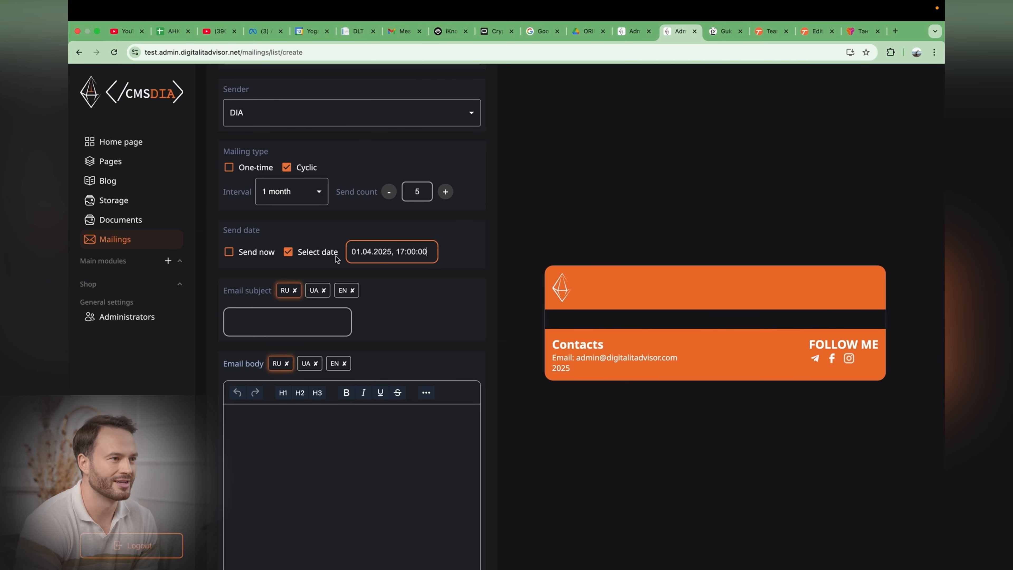
pyautogui.click(234, 253)
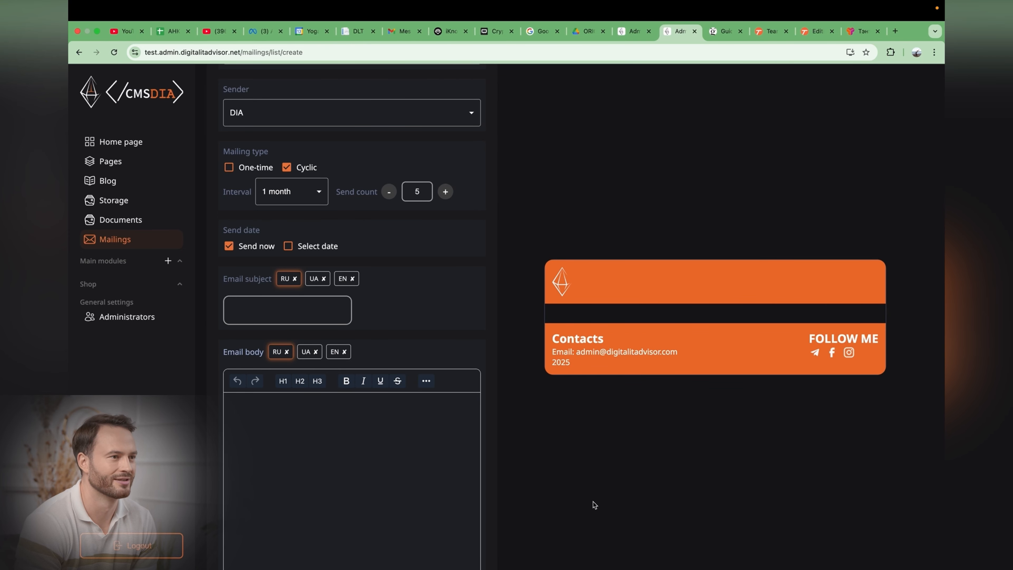
pyautogui.click(234, 169)
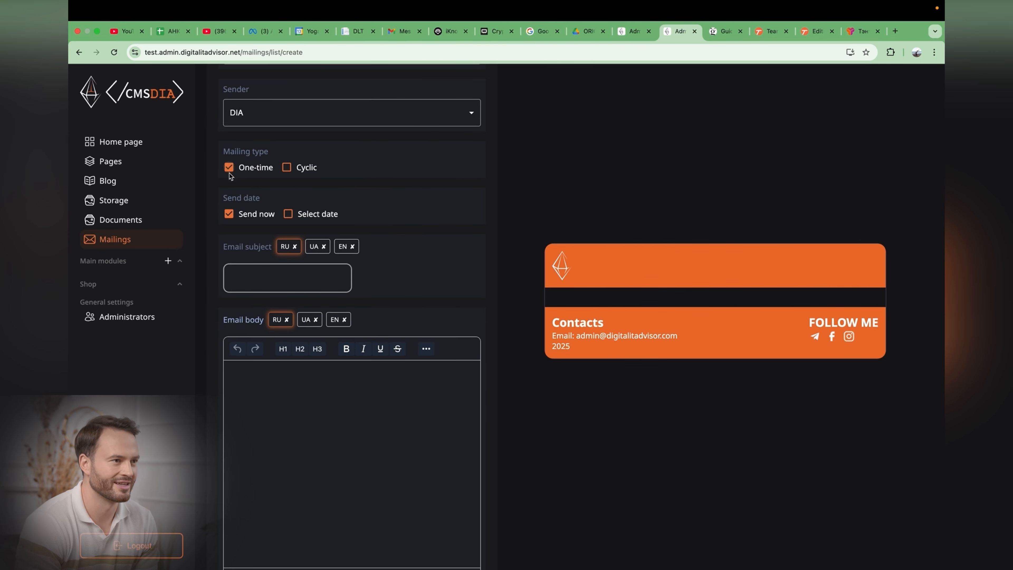
# Step: Enter the RU email subject Новая рассыока
pyautogui.scroll(-2, 235, 170)
pyautogui.click(270, 201)
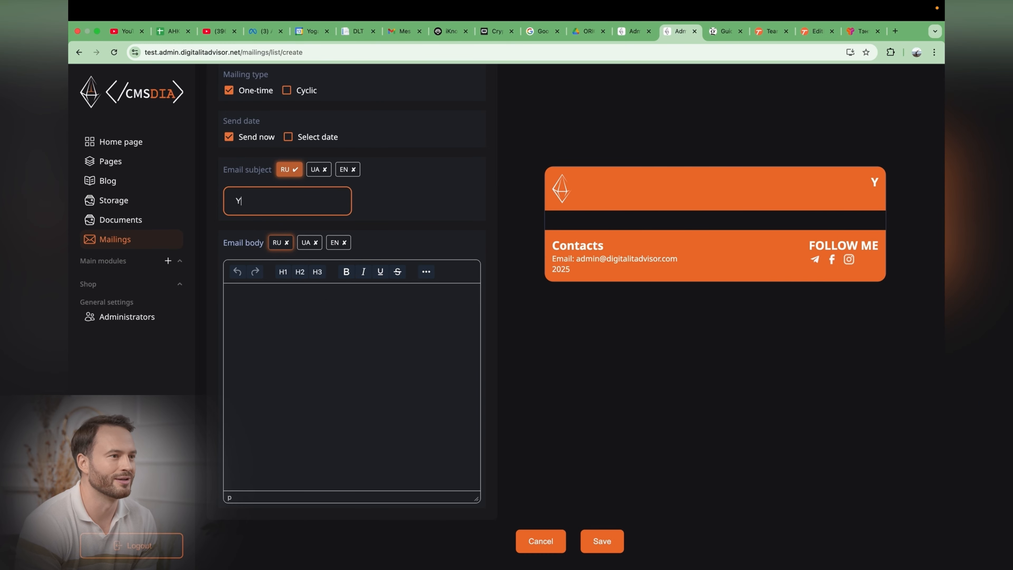
pyautogui.hotkey('ctrl', 'space')
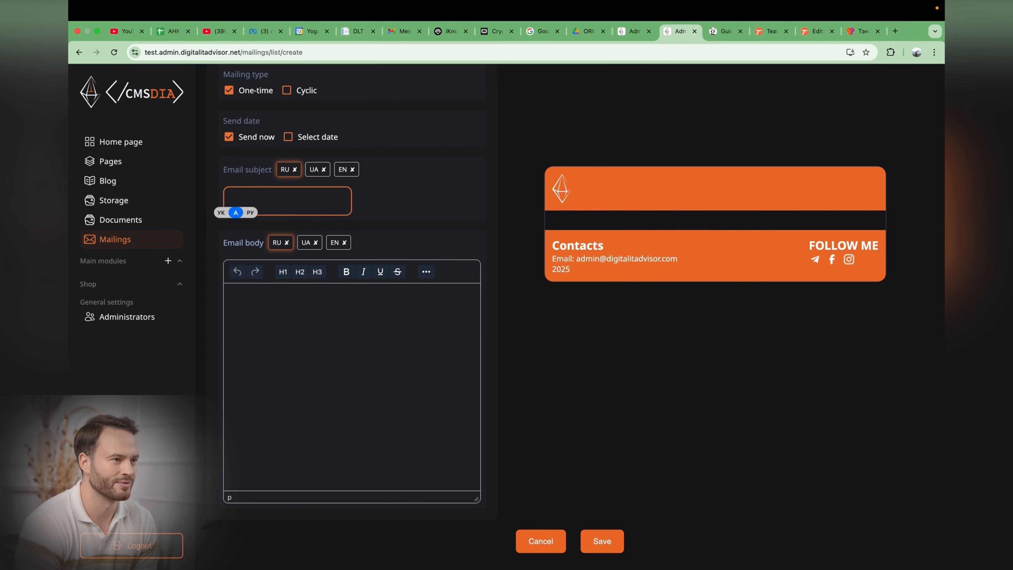
pyautogui.write('Новая рассылка')
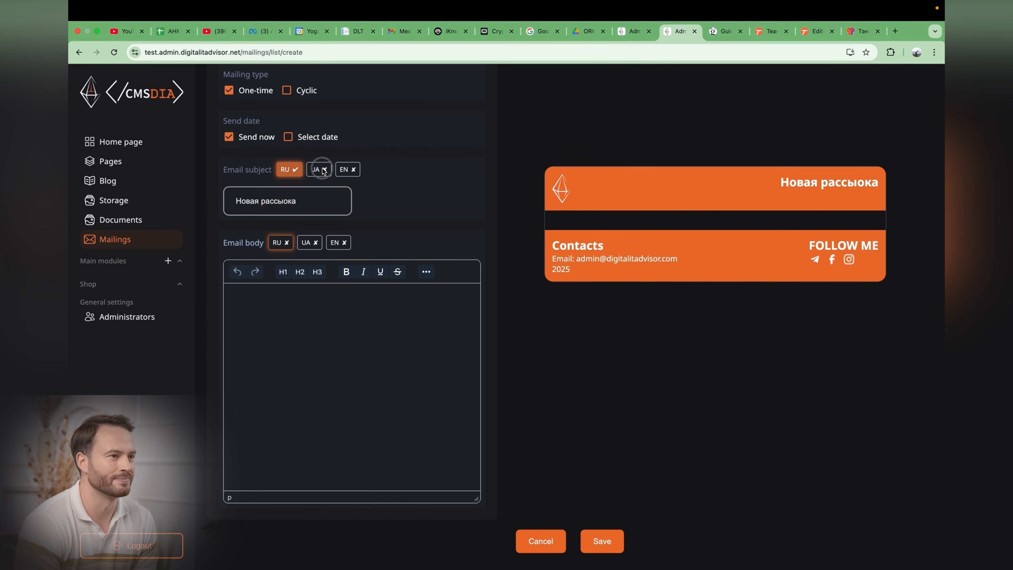
# Step: Enter the UA email subject Нова and the EN email subject New mails
pyautogui.click(318, 169)
pyautogui.click(296, 205)
pyautogui.write('Нова')
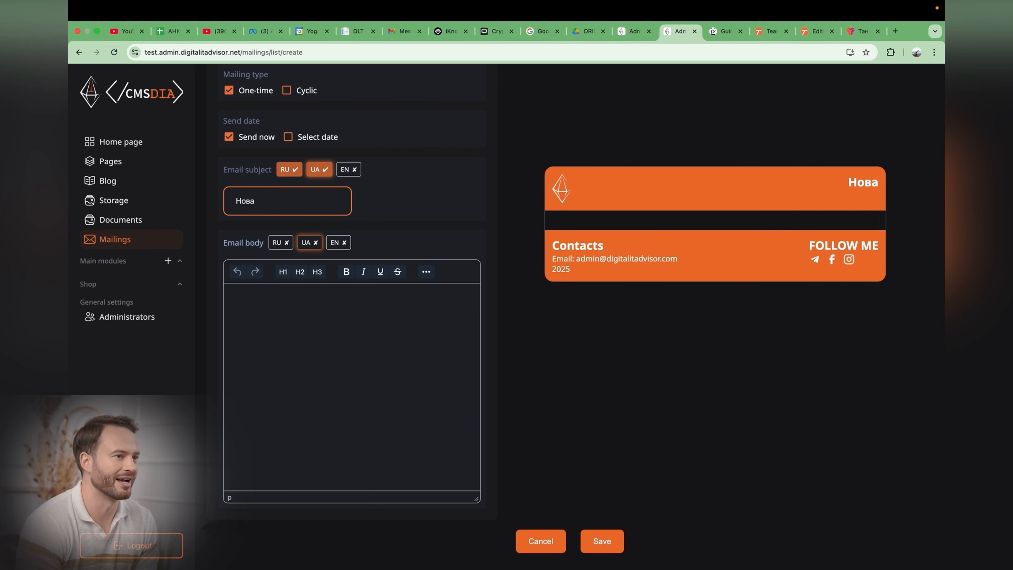
pyautogui.click(348, 169)
pyautogui.write('New mails')
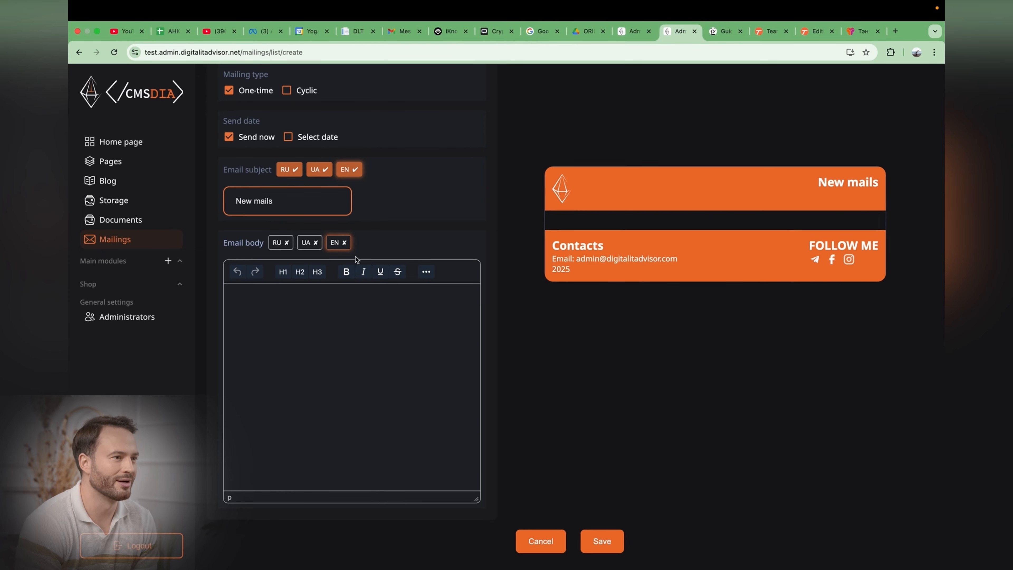
# Step: Switch between the RU, UA and EN email subject versions to compare them in the preview
pyautogui.click(290, 177)
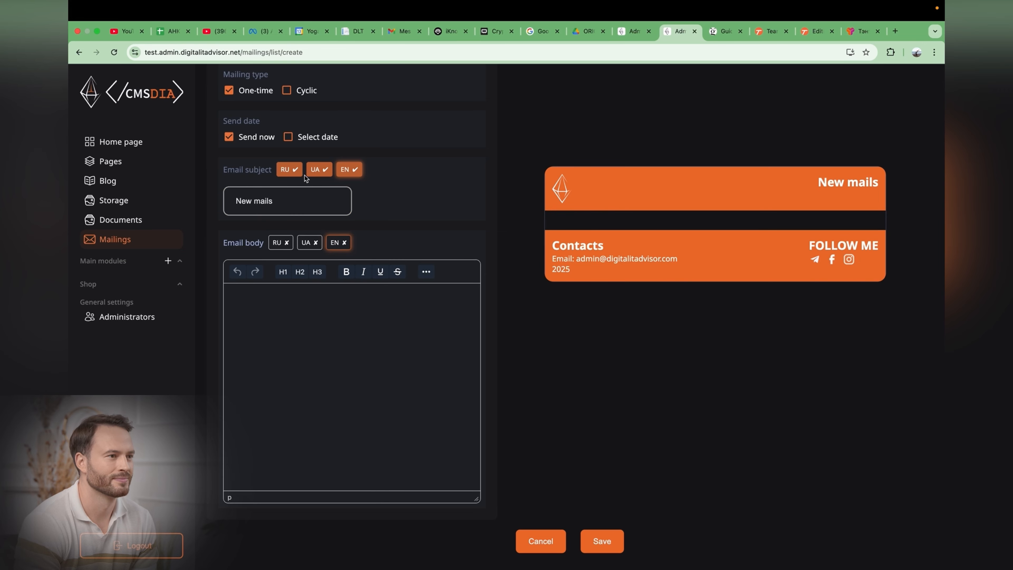
pyautogui.click(289, 169)
pyautogui.click(318, 169)
pyautogui.click(345, 170)
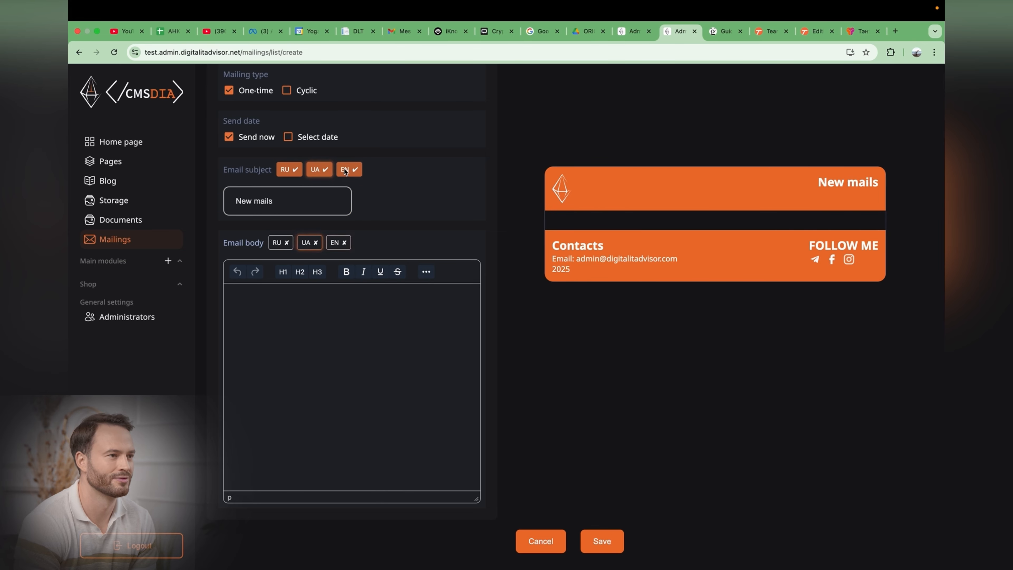
pyautogui.click(289, 169)
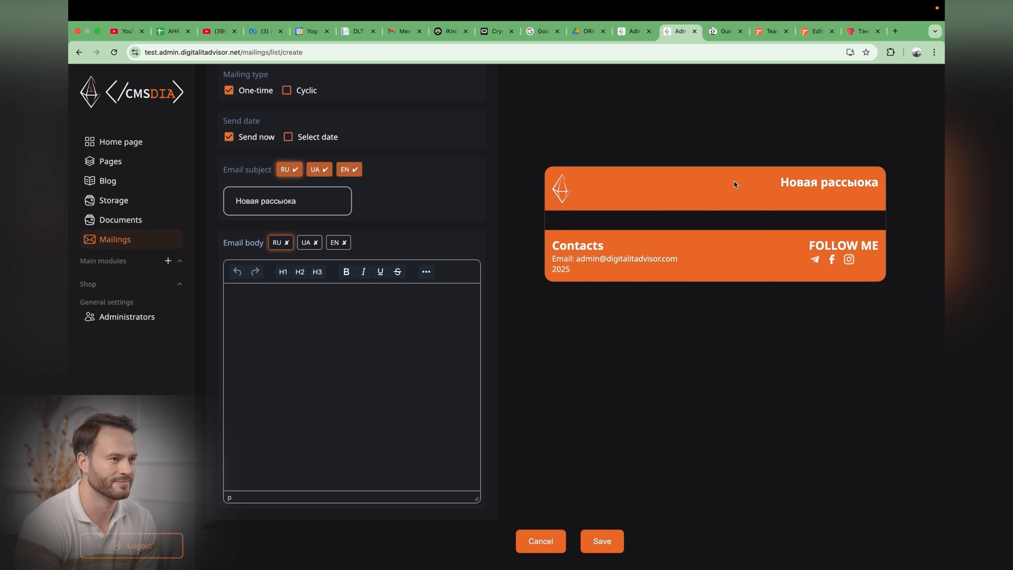
pyautogui.click(318, 170)
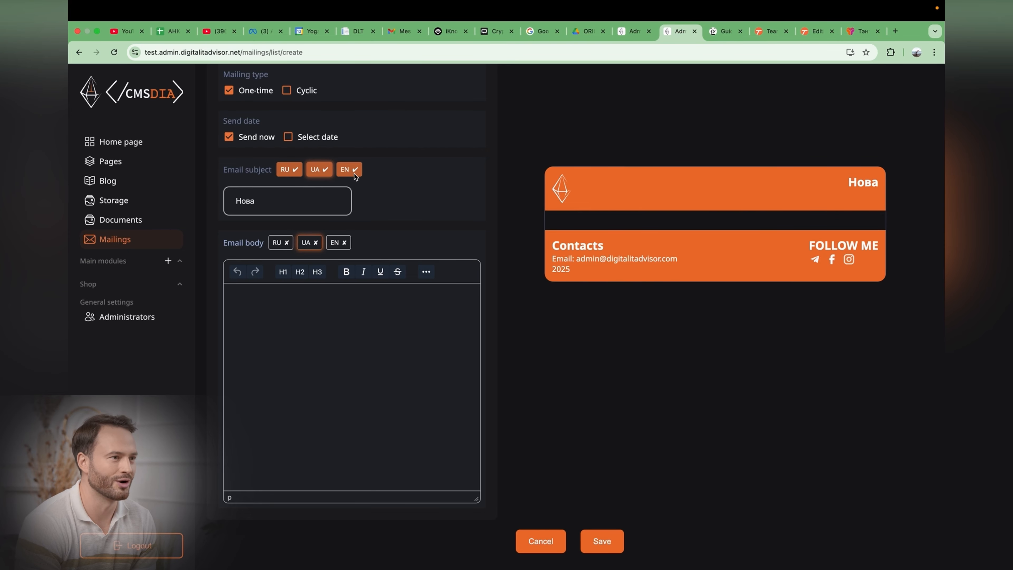
pyautogui.click(355, 174)
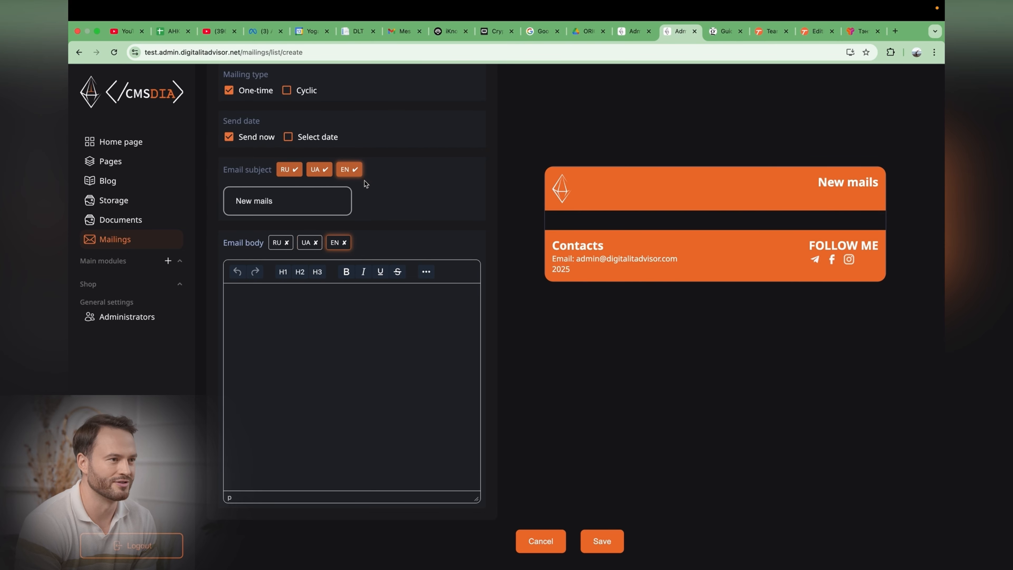
# Step: Start the RU email body with an H1 heading reading Big Discount!
pyautogui.click(292, 242)
pyautogui.click(345, 243)
pyautogui.click(280, 247)
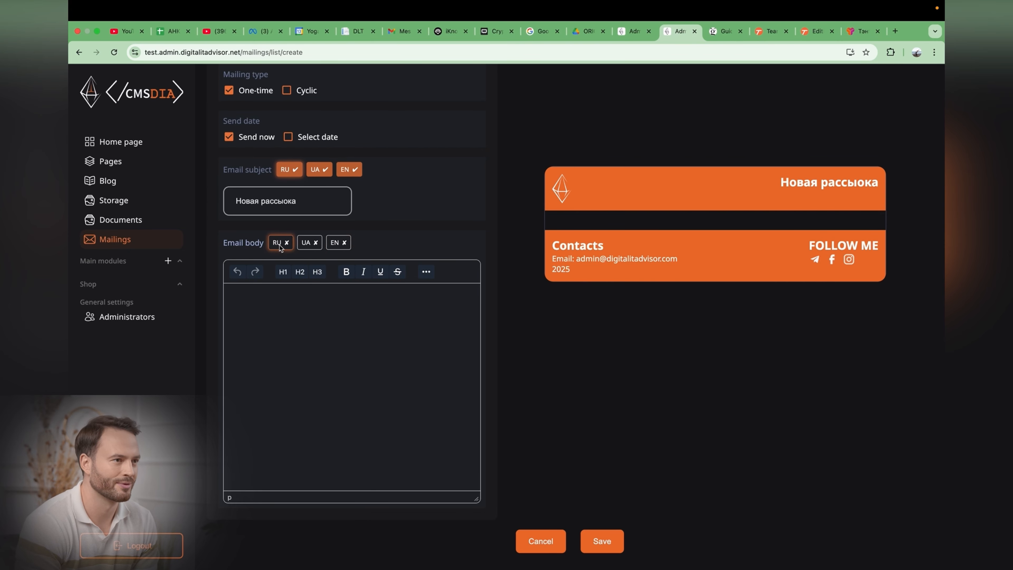
pyautogui.click(296, 317)
pyautogui.click(283, 271)
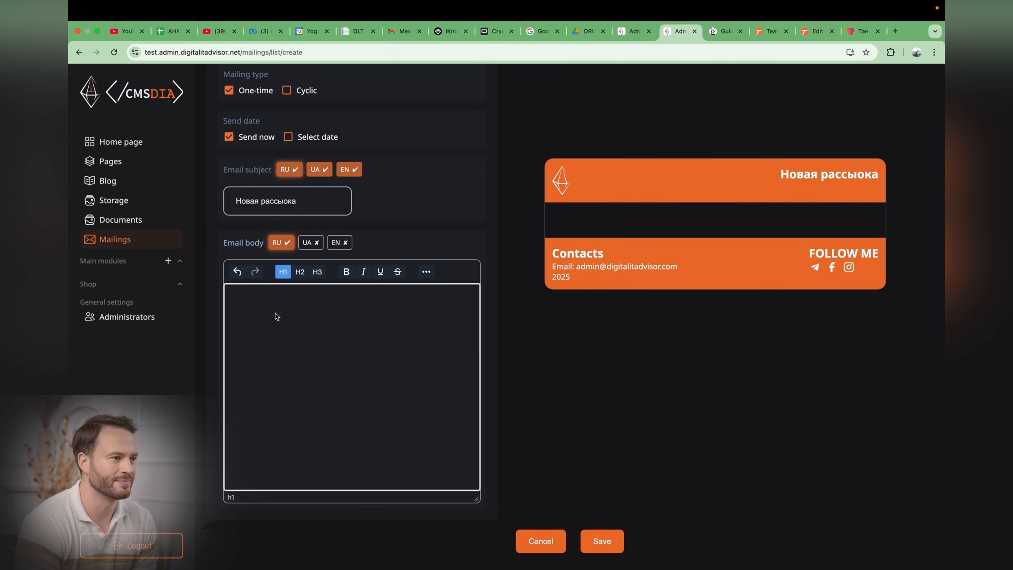
pyautogui.write('Big Sai')
pyautogui.press('BackSpace')
pyautogui.press('BackSpace')
pyautogui.press('BackSpace')
pyautogui.write('D')
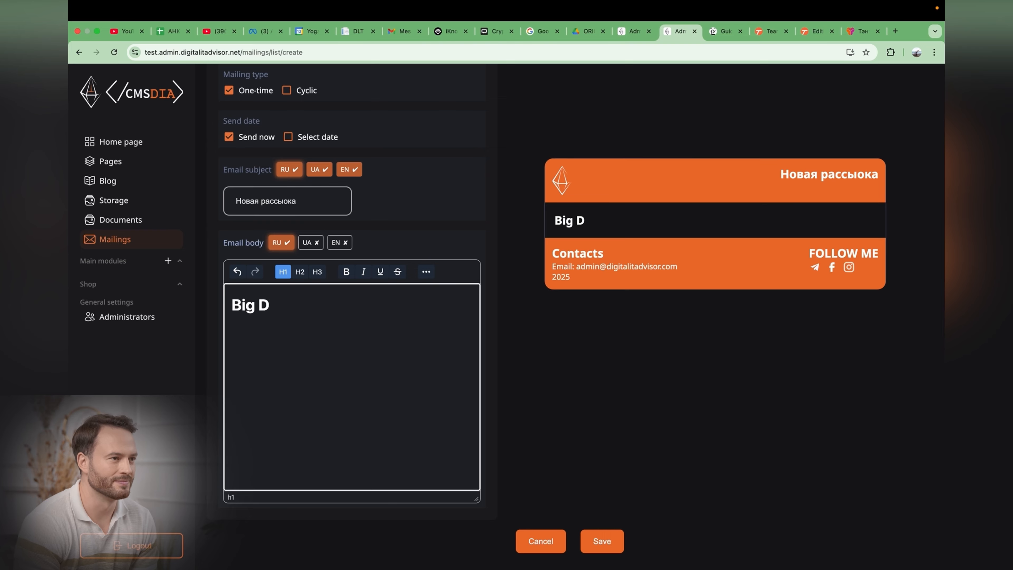
pyautogui.write('iscount!')
pyautogui.press('Return')
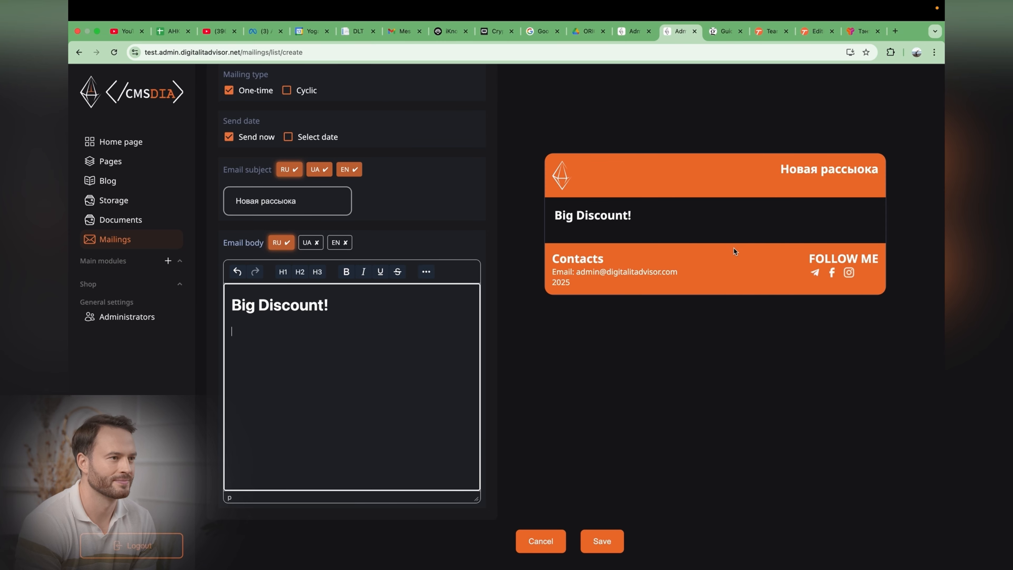
# Step: Add an H3 line New category below the heading
pyautogui.click(317, 272)
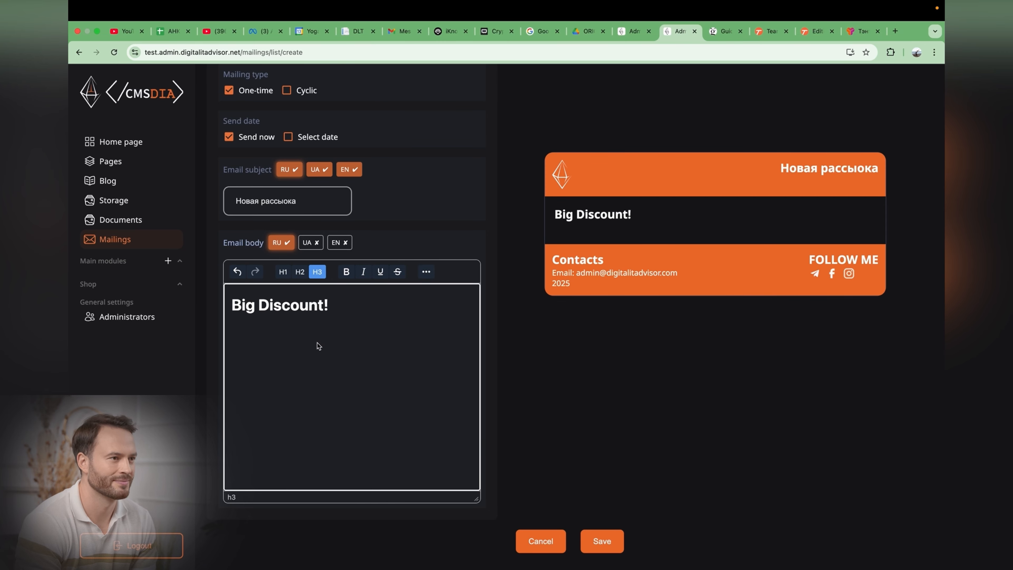
pyautogui.write('New category')
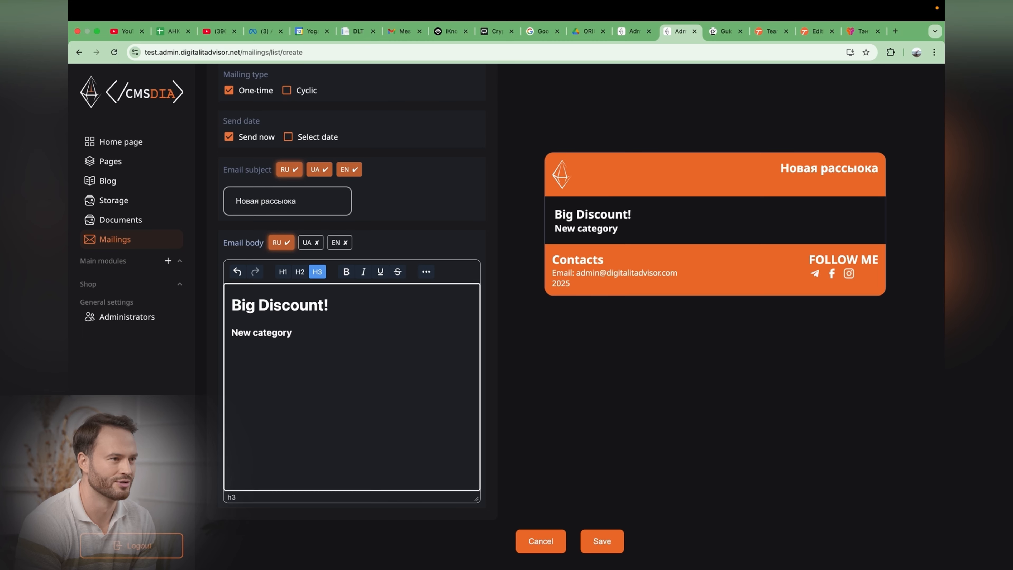
pyautogui.press('Return')
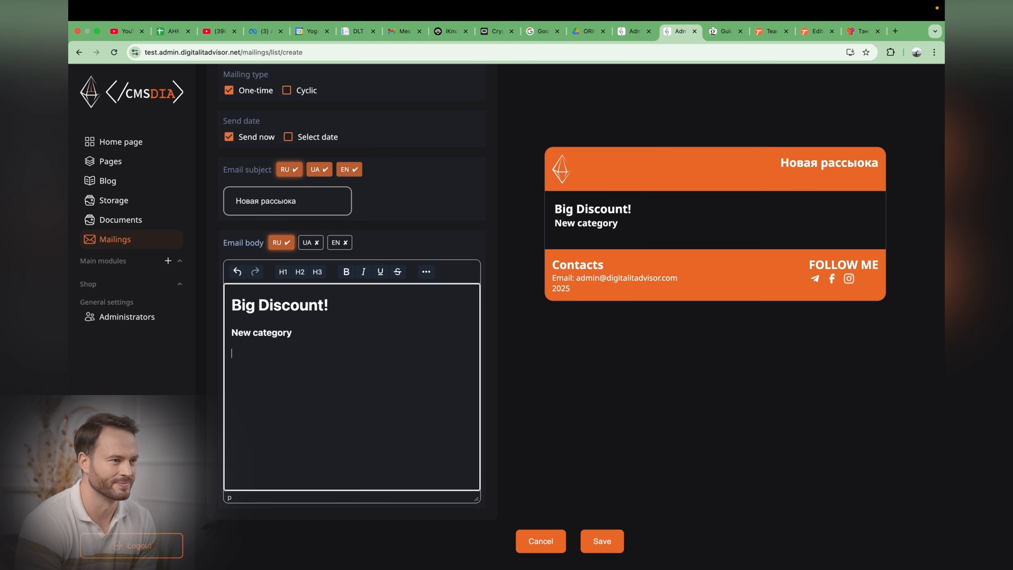
# Step: Center-align the Big Discount! heading and the New category line
pyautogui.click(363, 271)
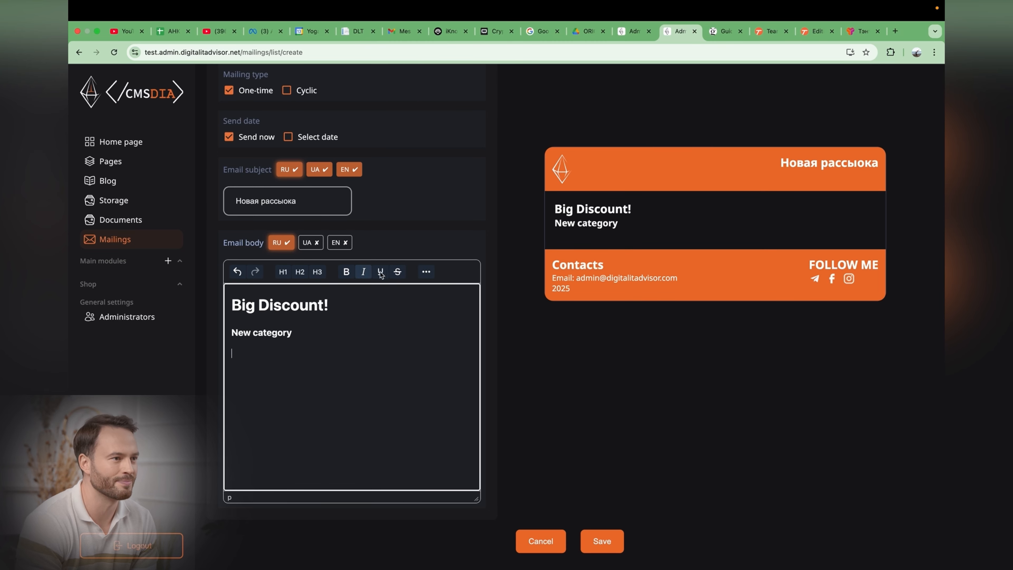
pyautogui.click(430, 274)
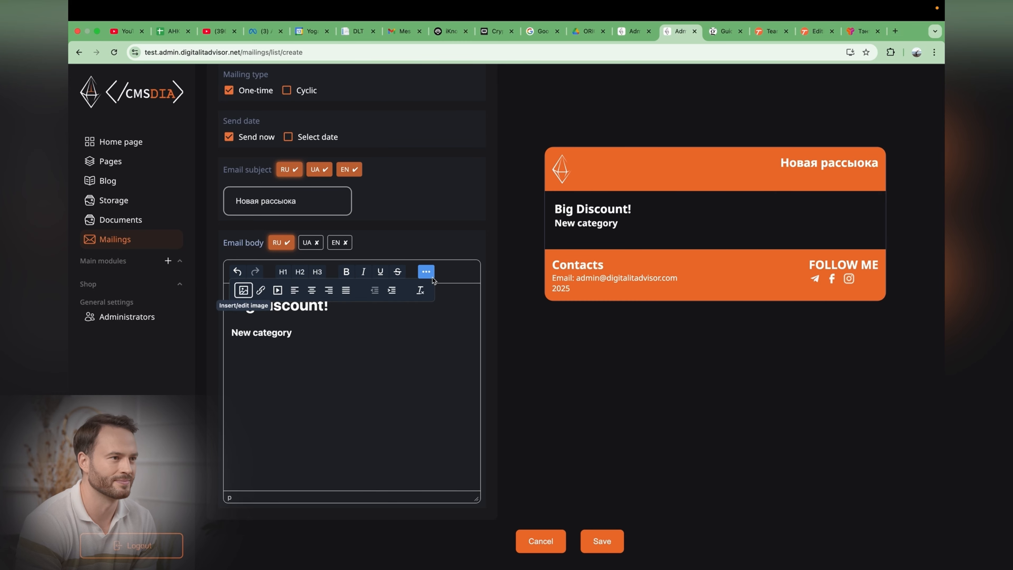
pyautogui.click(345, 358)
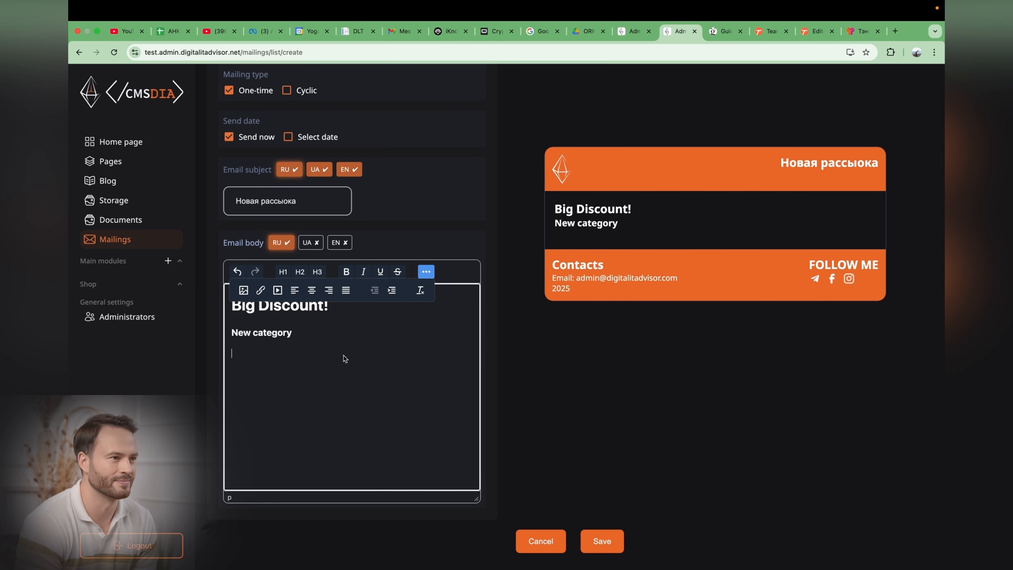
pyautogui.click(312, 290)
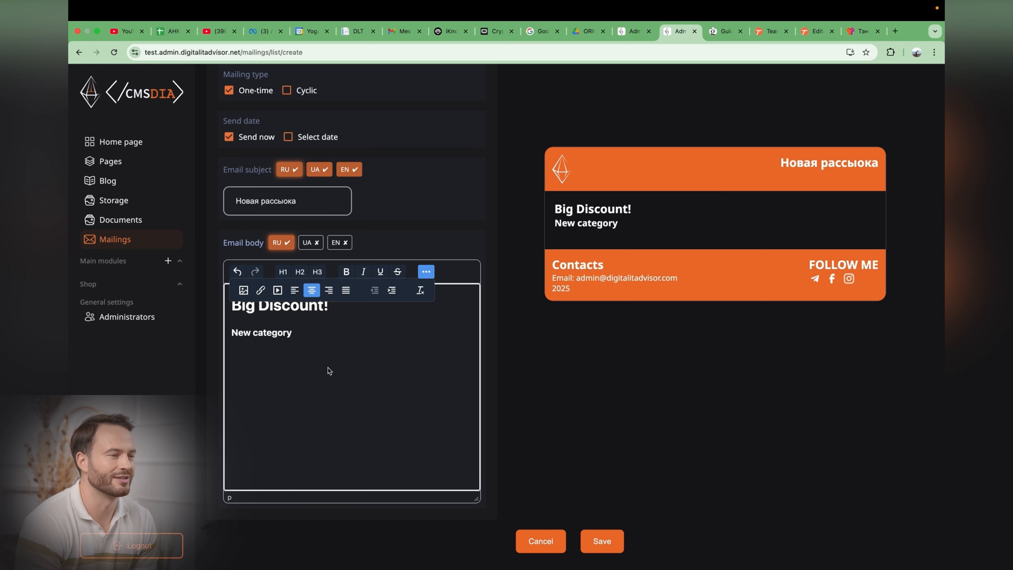
pyautogui.press('BackSpace')
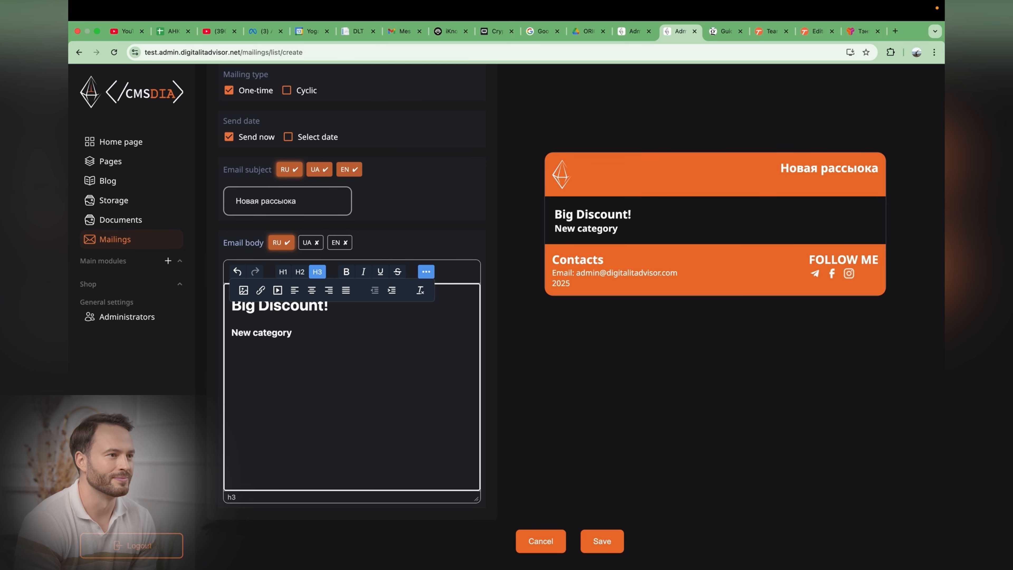
pyautogui.click(281, 311)
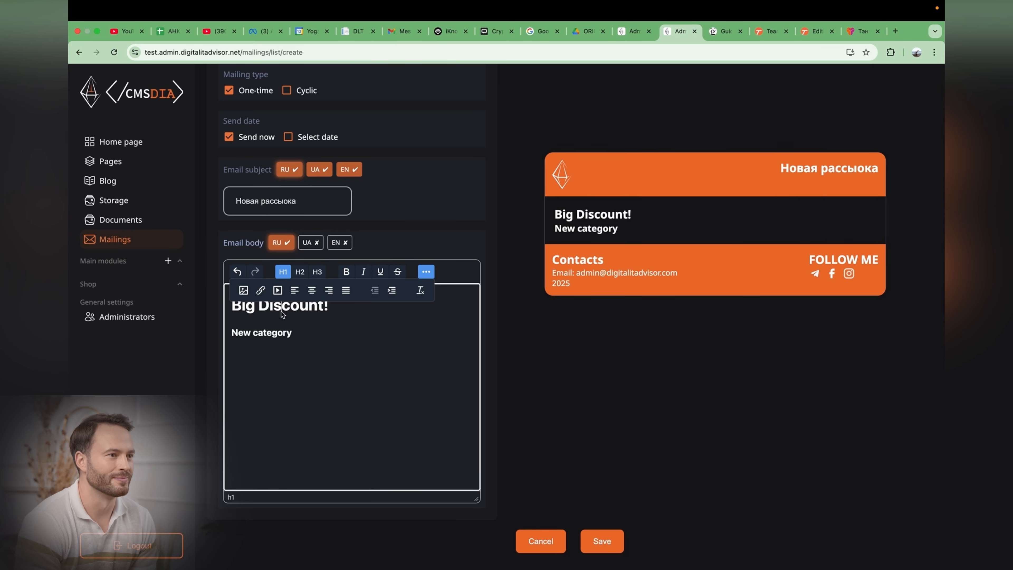
pyautogui.click(309, 293)
pyautogui.click(272, 334)
pyautogui.click(311, 290)
# Step: Add a paragraph Hello ther!! below the centered lines
pyautogui.click(426, 272)
pyautogui.click(318, 379)
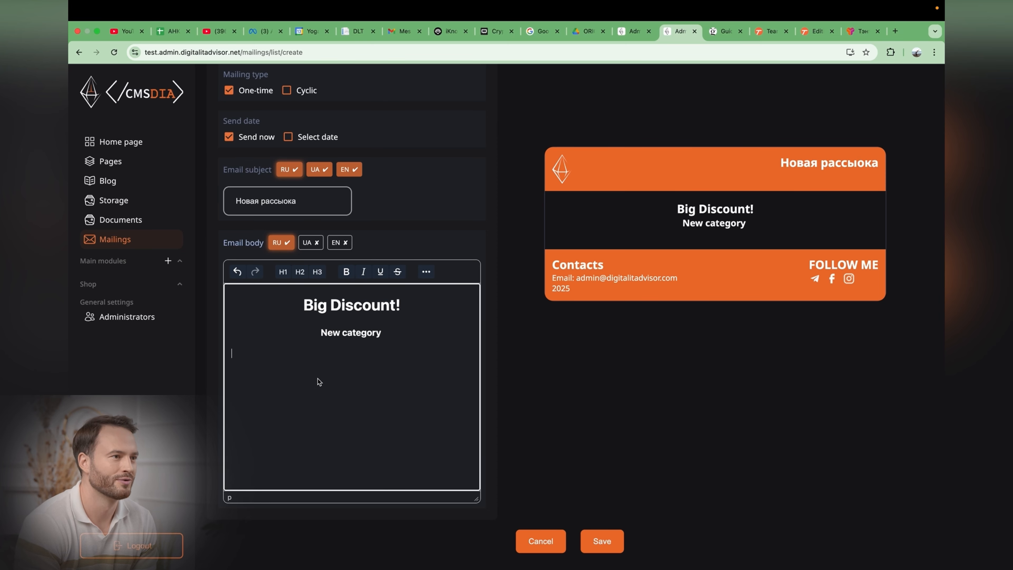
pyautogui.write('Hello ther!!')
pyautogui.press('Return')
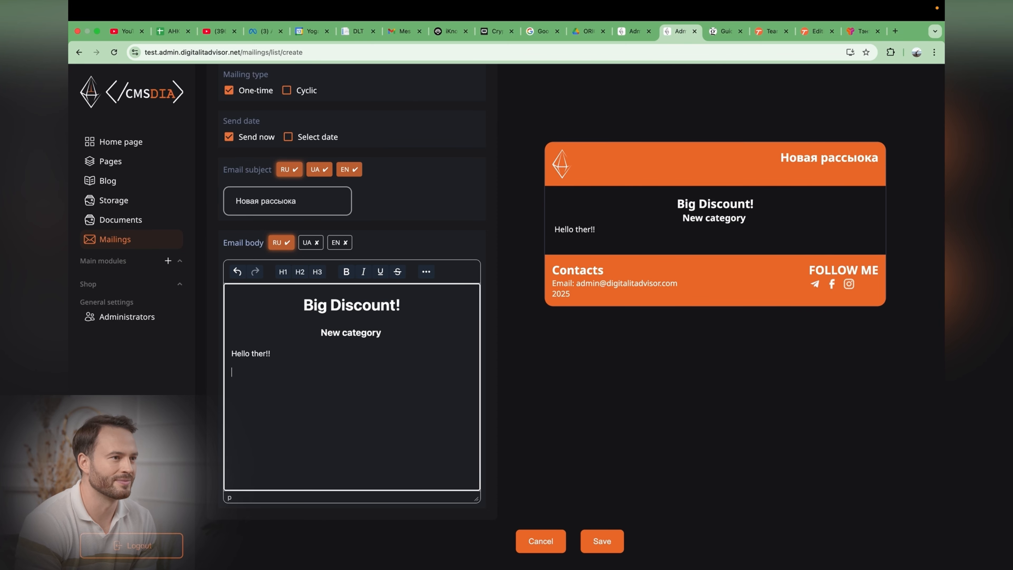
# Step: Open the image insert dialog and get the link of the yoga sunset image from Storage
pyautogui.click(426, 272)
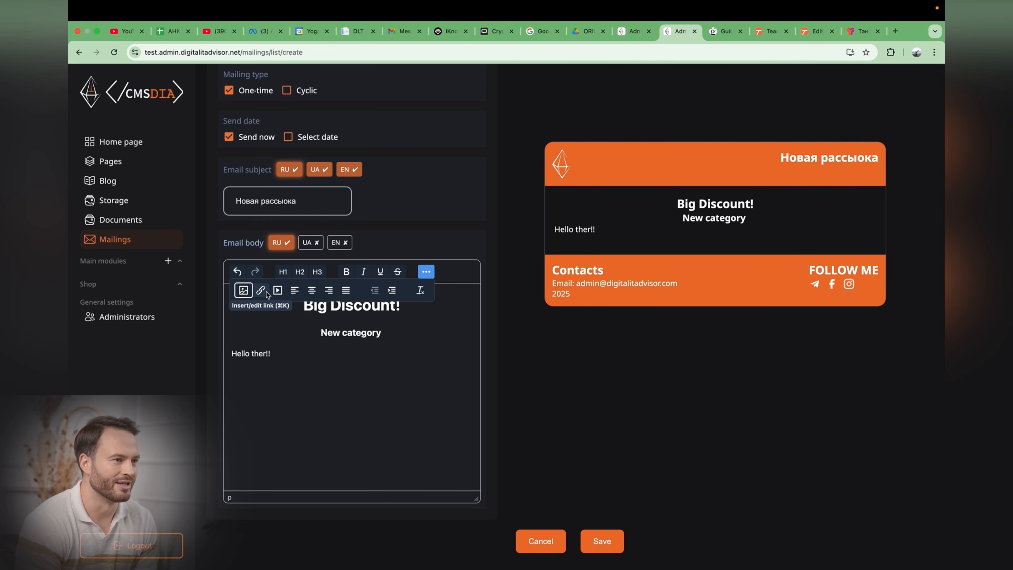
pyautogui.click(243, 290)
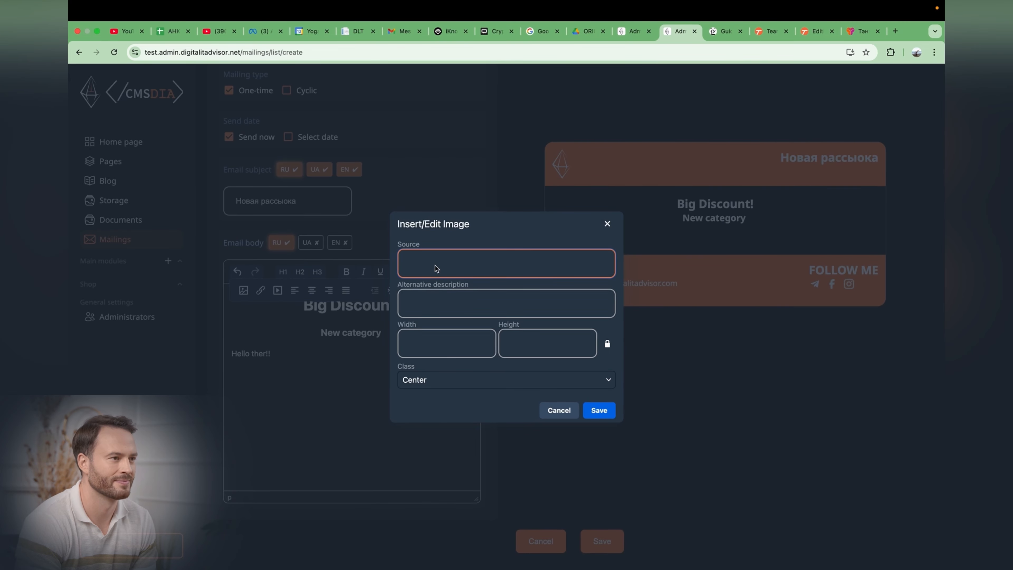
pyautogui.click(436, 295)
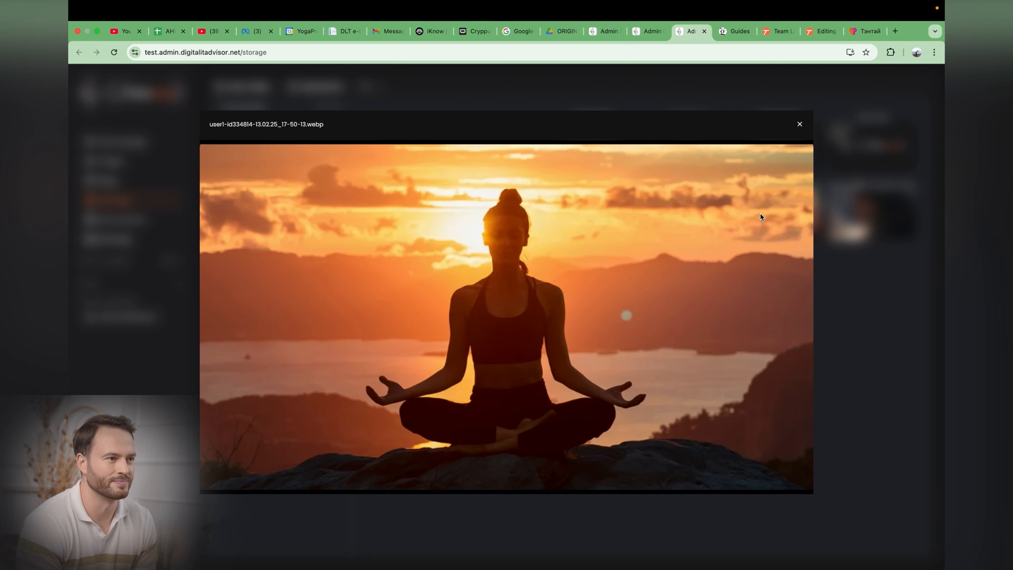
pyautogui.click(761, 214)
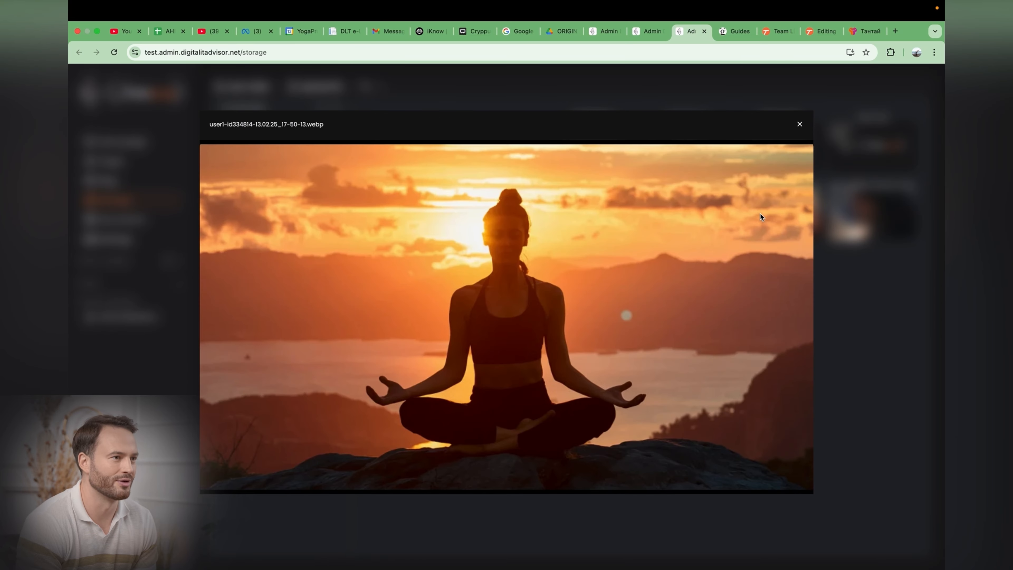
pyautogui.click(798, 125)
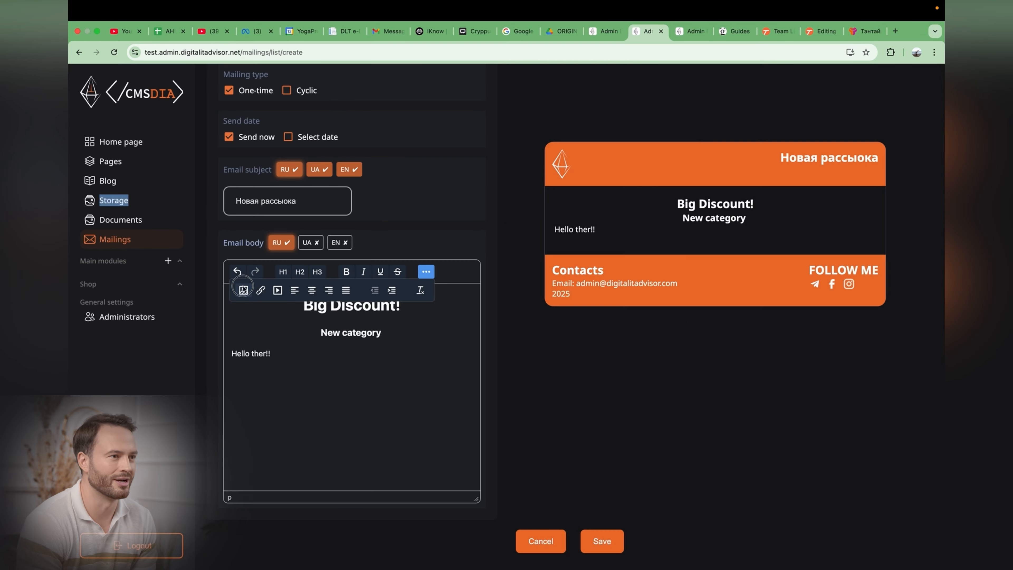
pyautogui.click(243, 290)
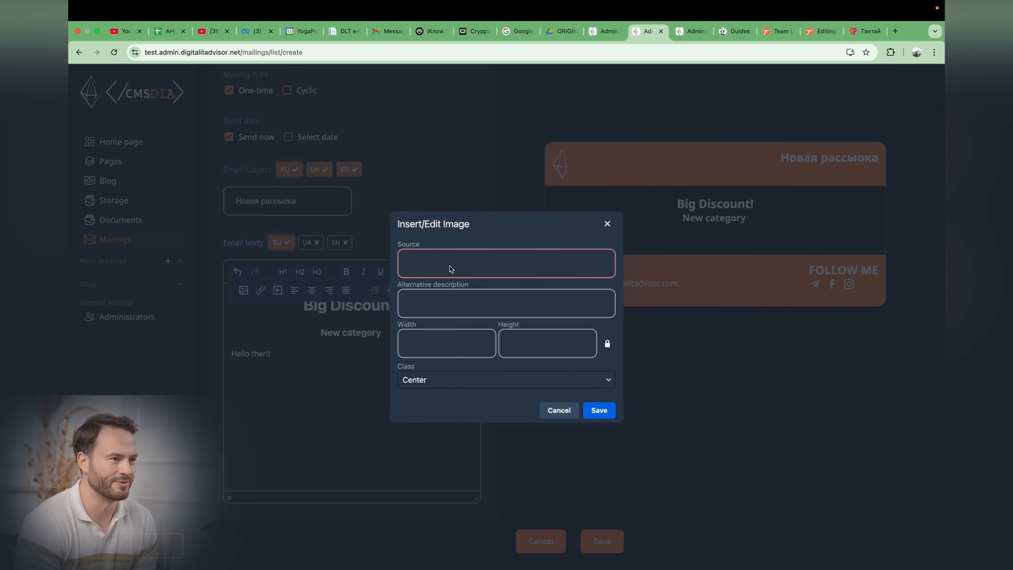
# Step: Insert the image by pasting its source URL, setting width to 100% and leaving height empty
pyautogui.write('https://test.back.digitalitadvisor.net/storage//user1-id334814-13.02.25_17-50-13.webp')
pyautogui.click(456, 288)
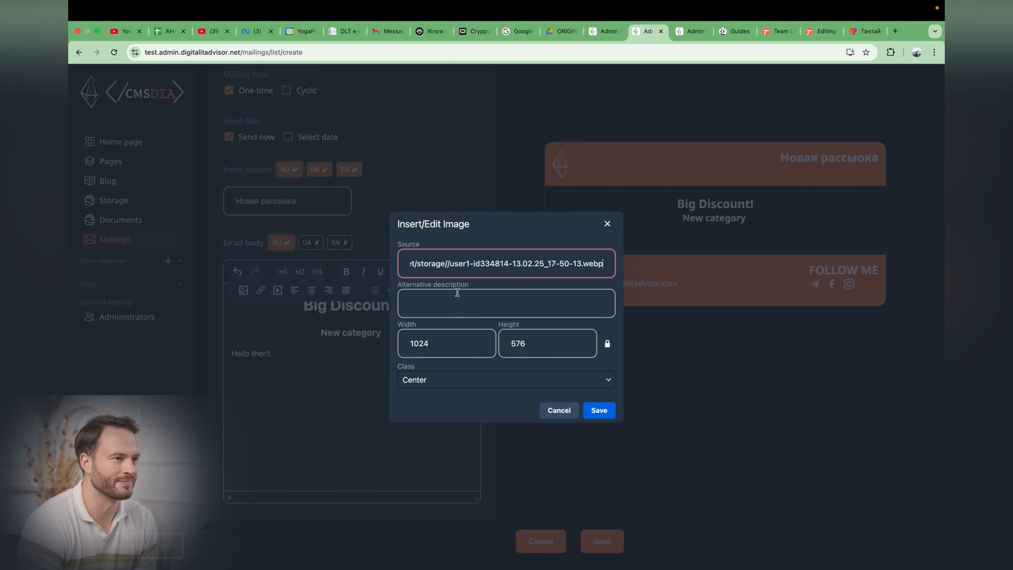
pyautogui.click(431, 303)
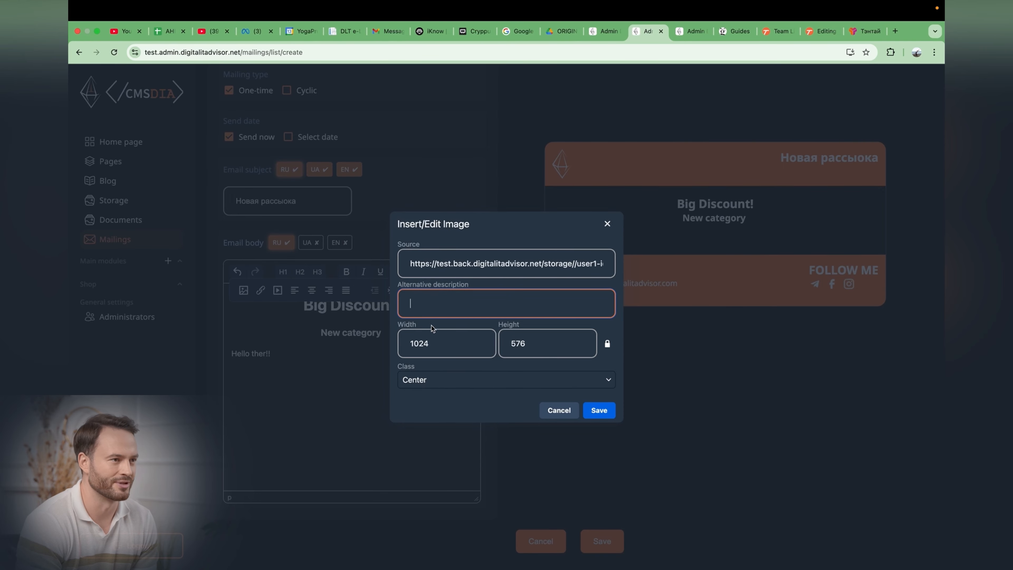
pyautogui.doubleClick(423, 343)
pyautogui.write('100%')
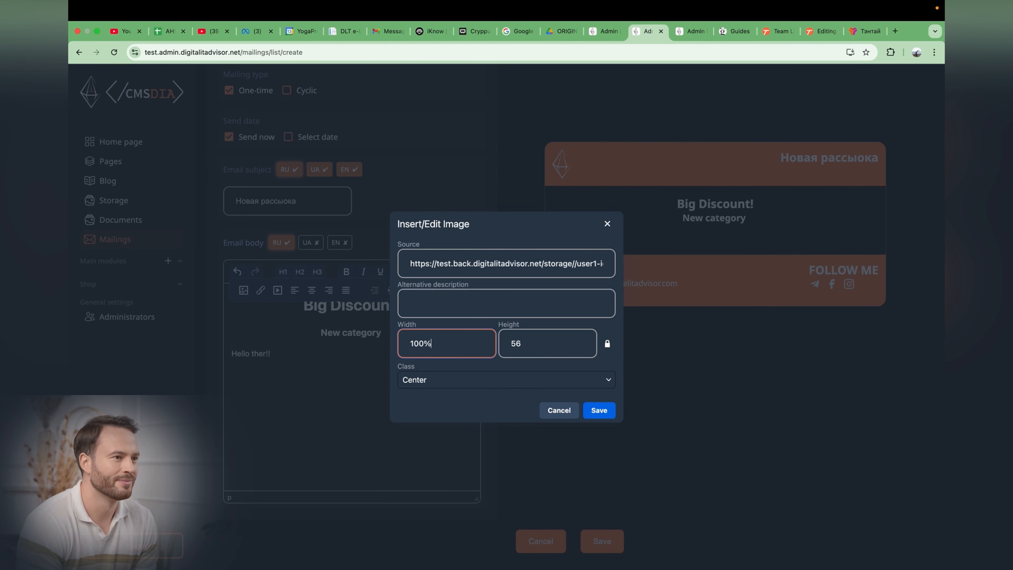
pyautogui.click(543, 339)
pyautogui.doubleClick(543, 342)
pyautogui.press('BackSpace')
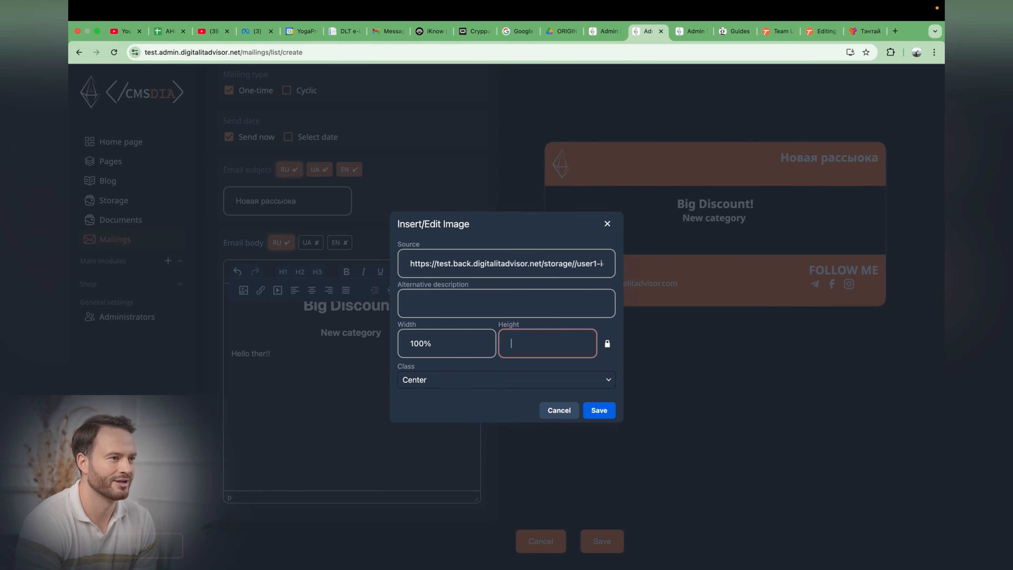
pyautogui.click(455, 380)
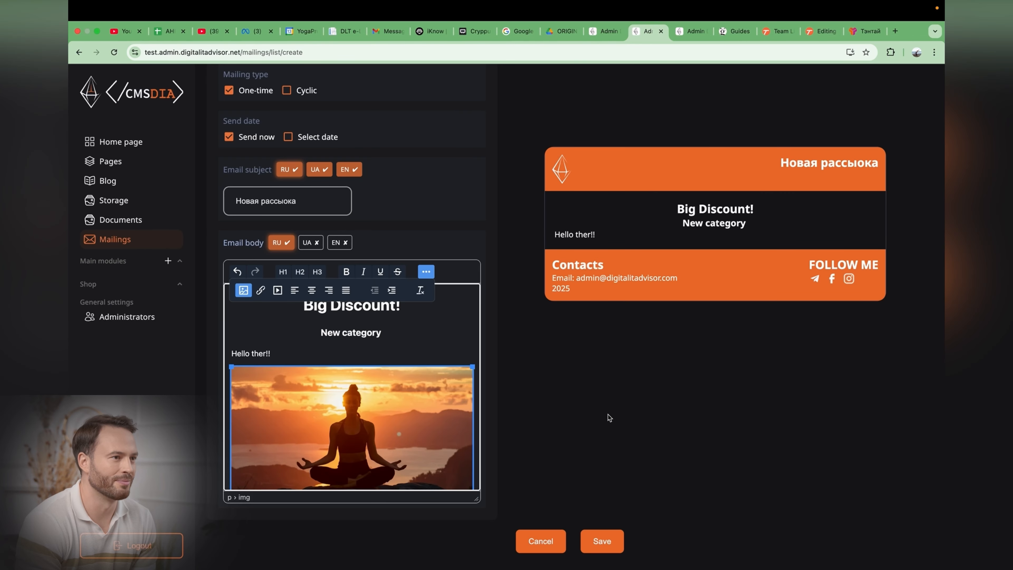
pyautogui.scroll(-3, 406, 409)
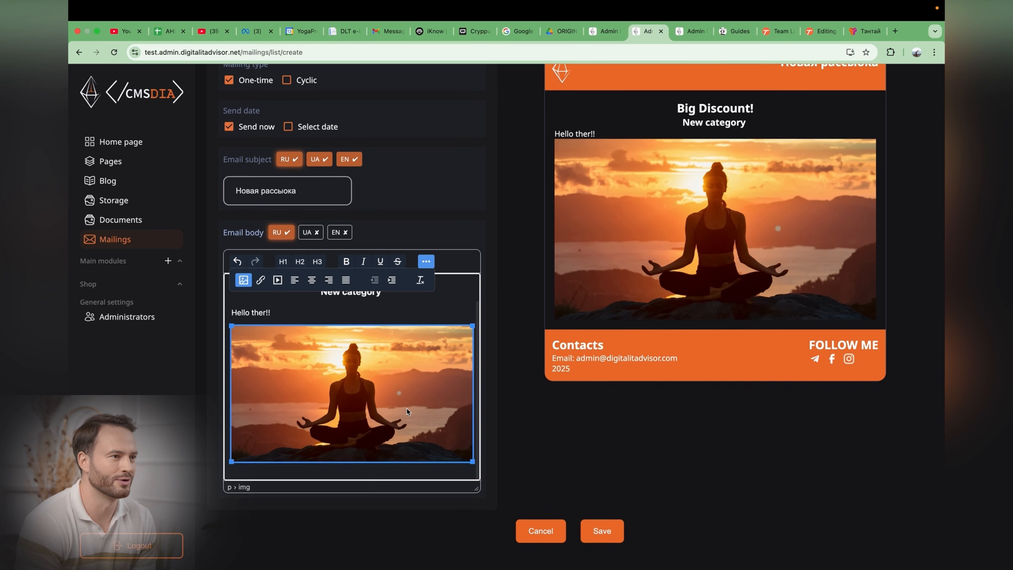
# Step: Paste the Hello ther! text as a new paragraph below the image
pyautogui.scroll(2, 757, 239)
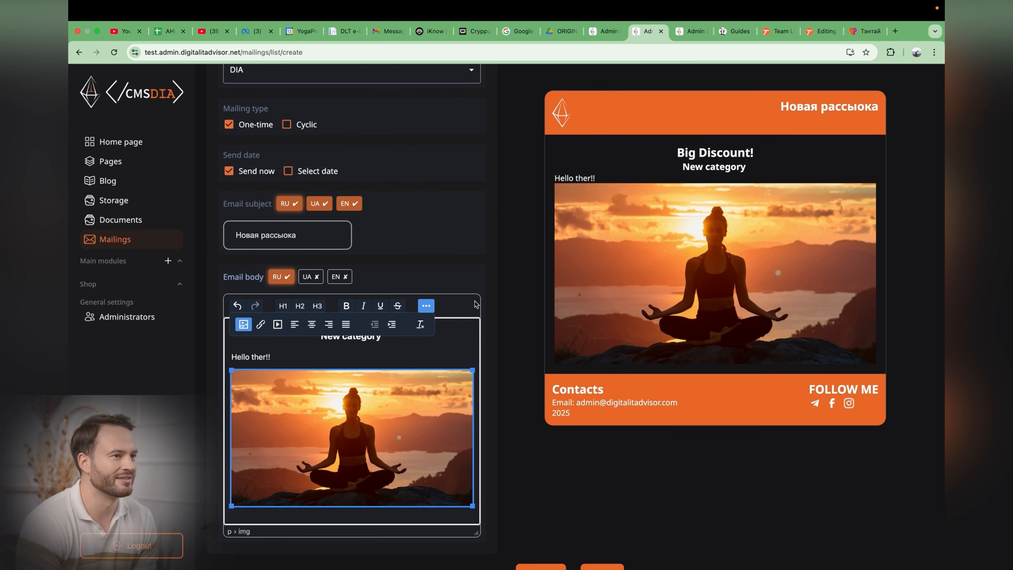
pyautogui.click(384, 362)
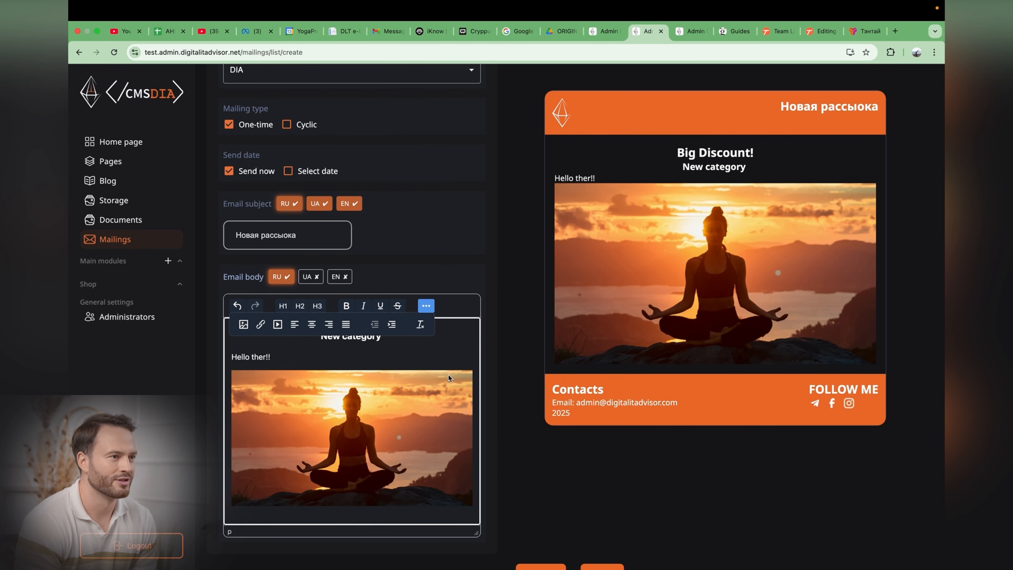
pyautogui.press('Return')
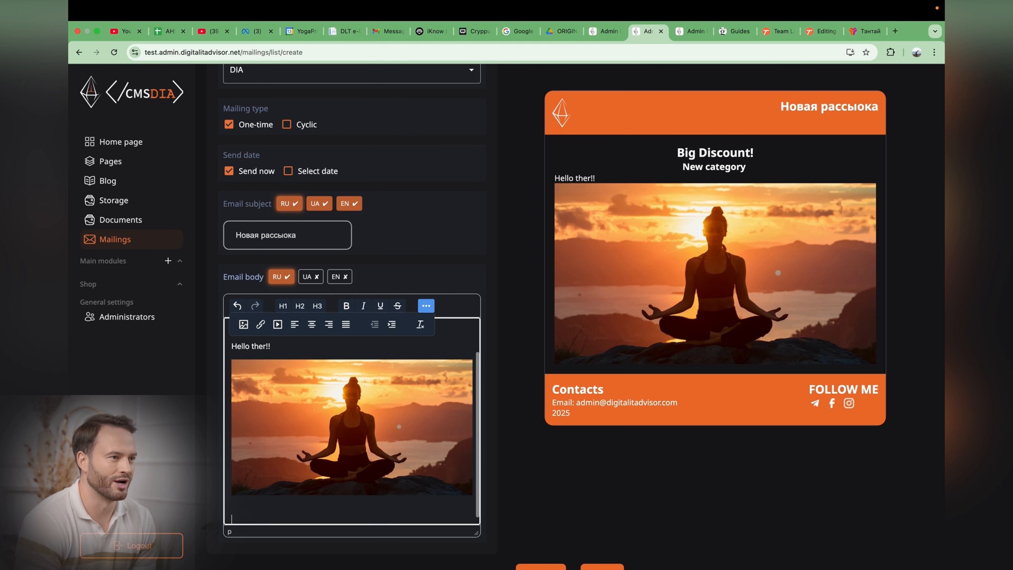
pyautogui.write('Hello ther!')
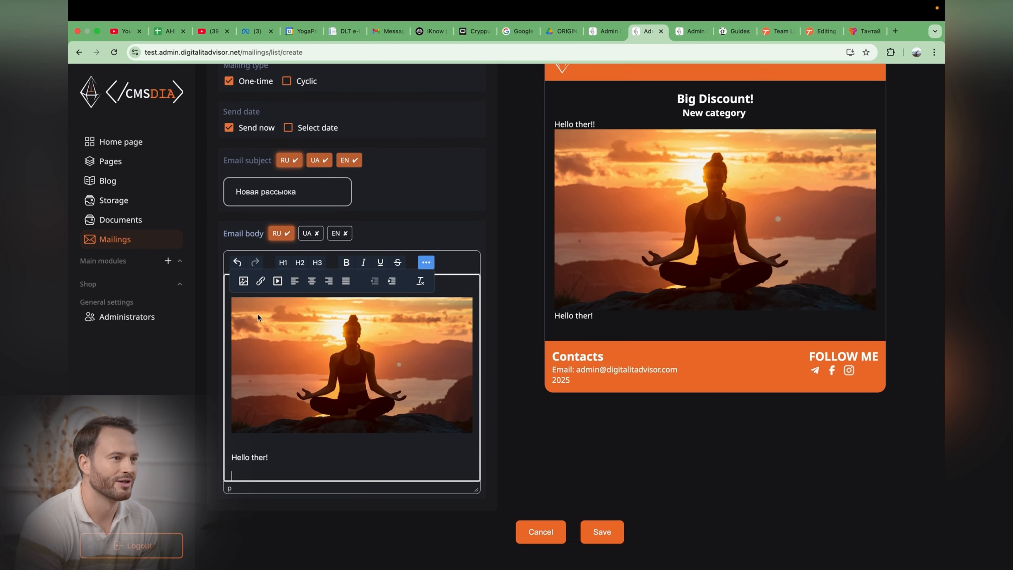
# Step: Embed the YouTube guitar lesson video below the paragraph by pasting its URL into the media dialog
pyautogui.click(277, 281)
pyautogui.press('super+v')
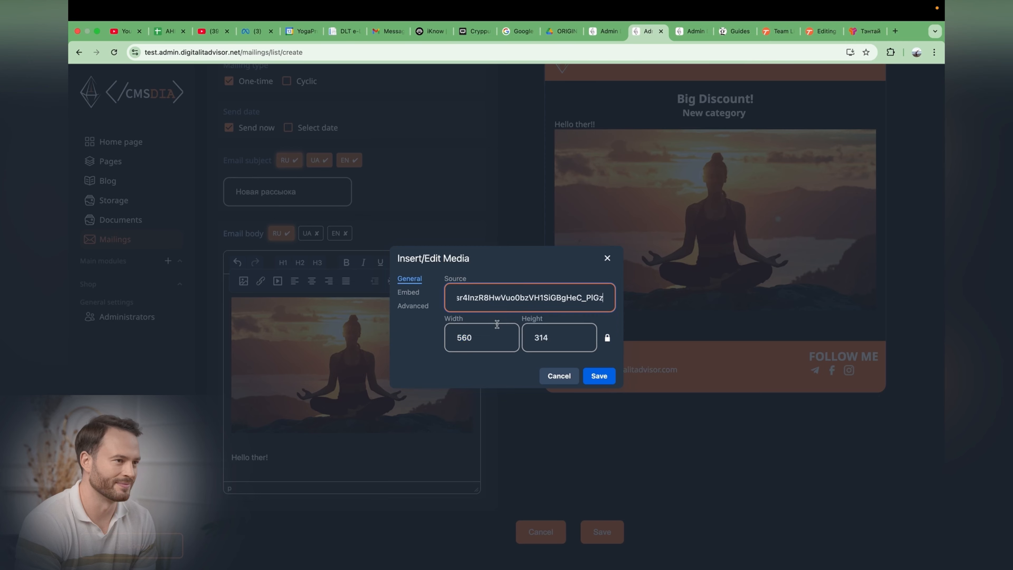
pyautogui.click(601, 376)
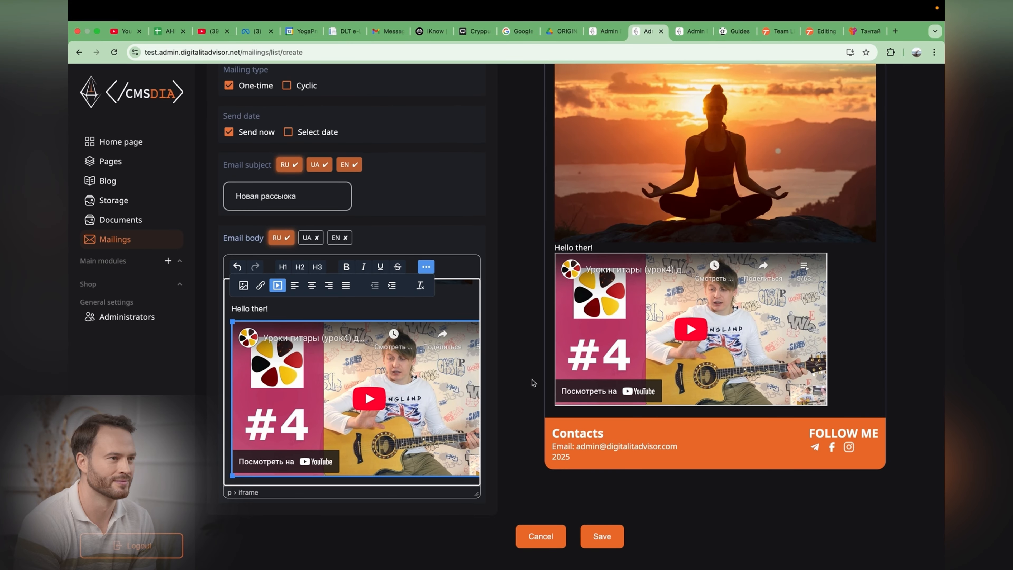
# Step: Center the embedded video in the email body
pyautogui.scroll(3, 731, 298)
pyautogui.scroll(-2, 732, 299)
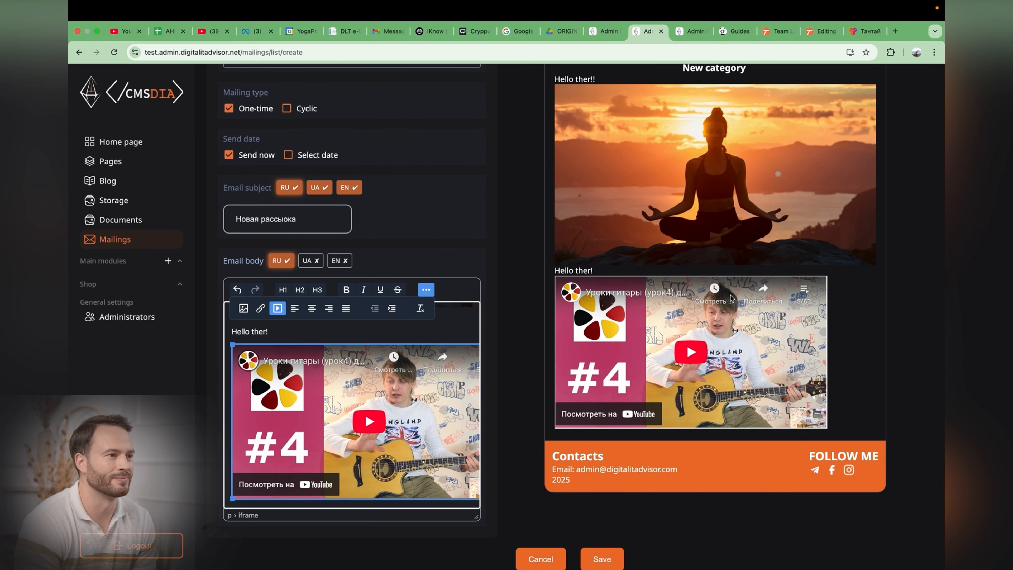
pyautogui.click(311, 308)
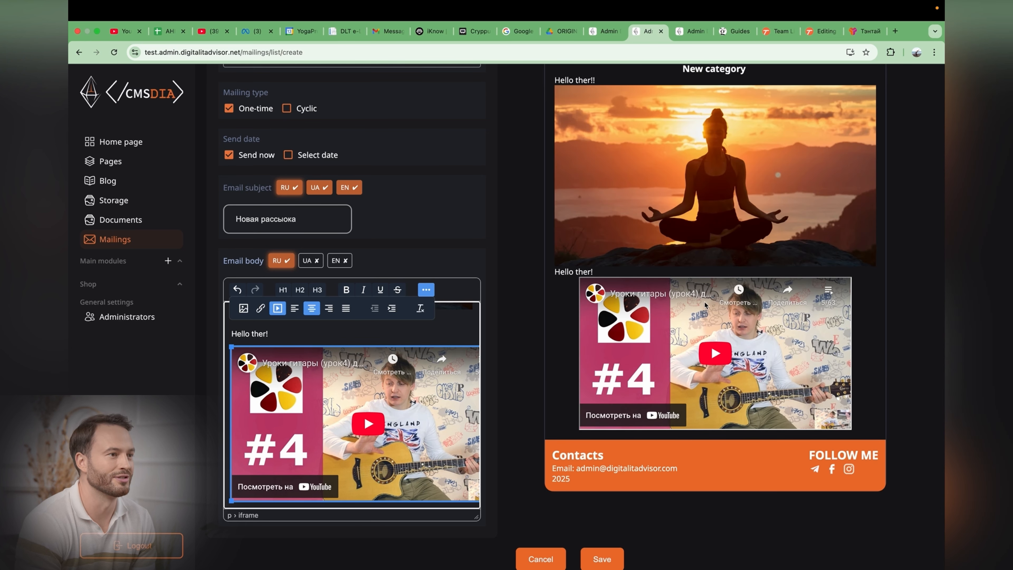
# Step: Set the yoga sunset image's width to 50% with the Center class
pyautogui.scroll(2, 760, 351)
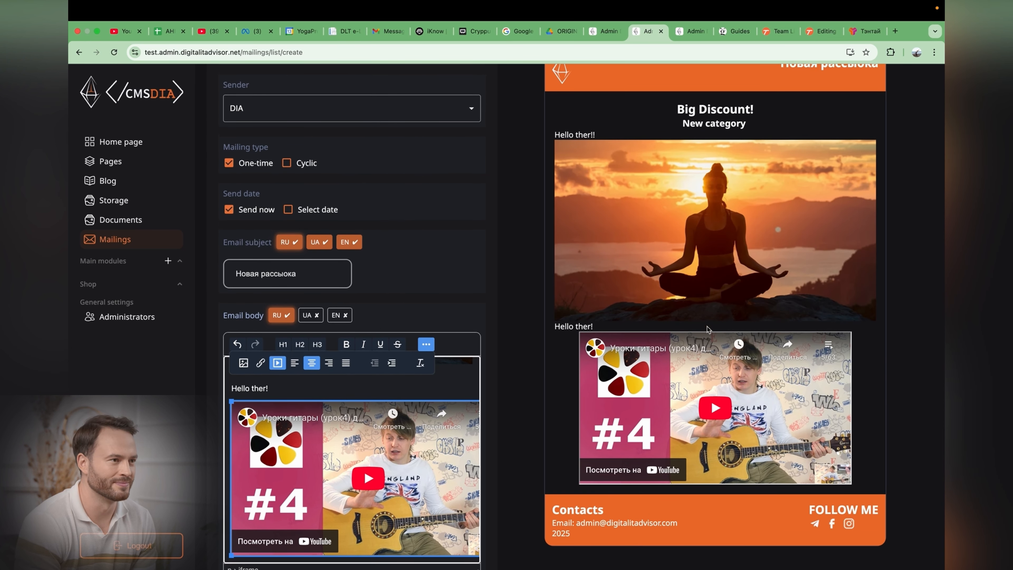
pyautogui.scroll(4, 413, 415)
pyautogui.click(367, 451)
pyautogui.click(243, 363)
pyautogui.click(420, 348)
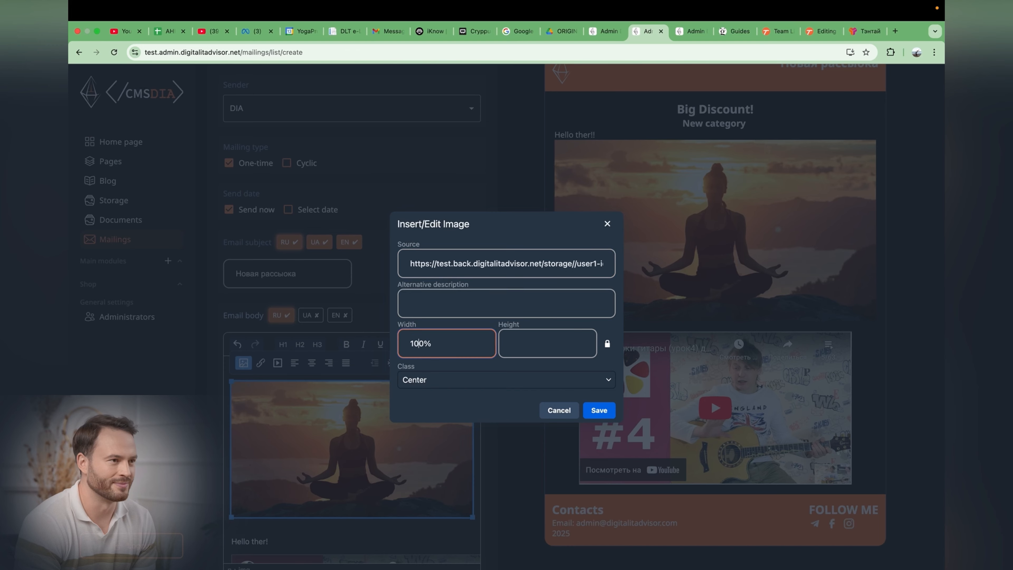
pyautogui.press('BackSpace')
pyautogui.press('BackSpace')
pyautogui.write('5')
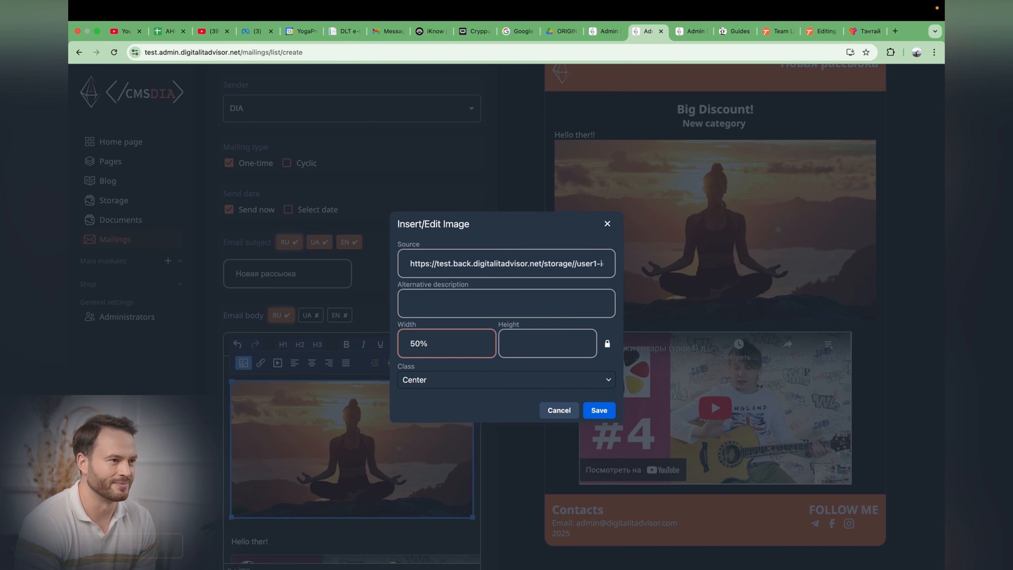
pyautogui.click(453, 384)
pyautogui.click(454, 399)
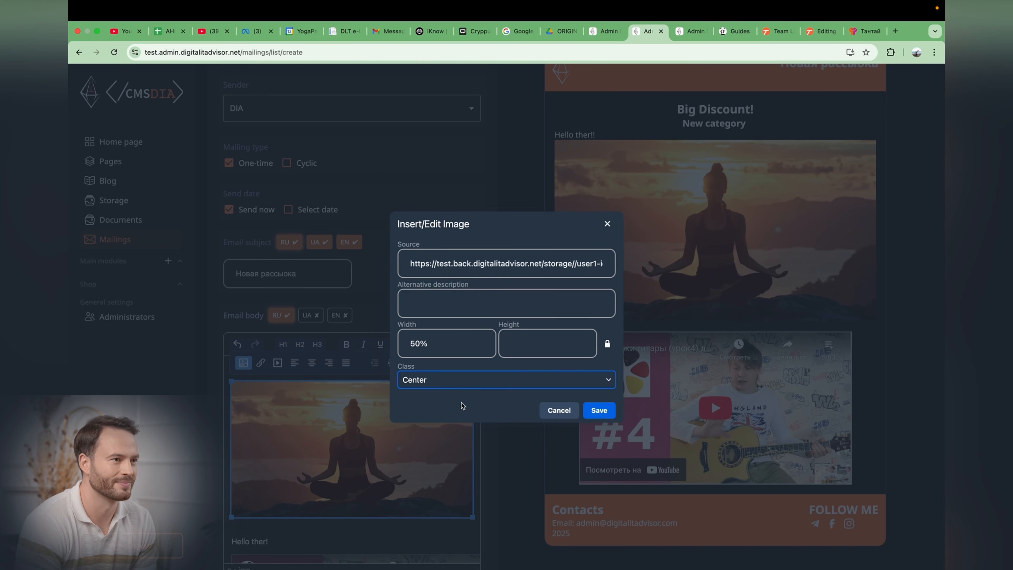
pyautogui.click(598, 412)
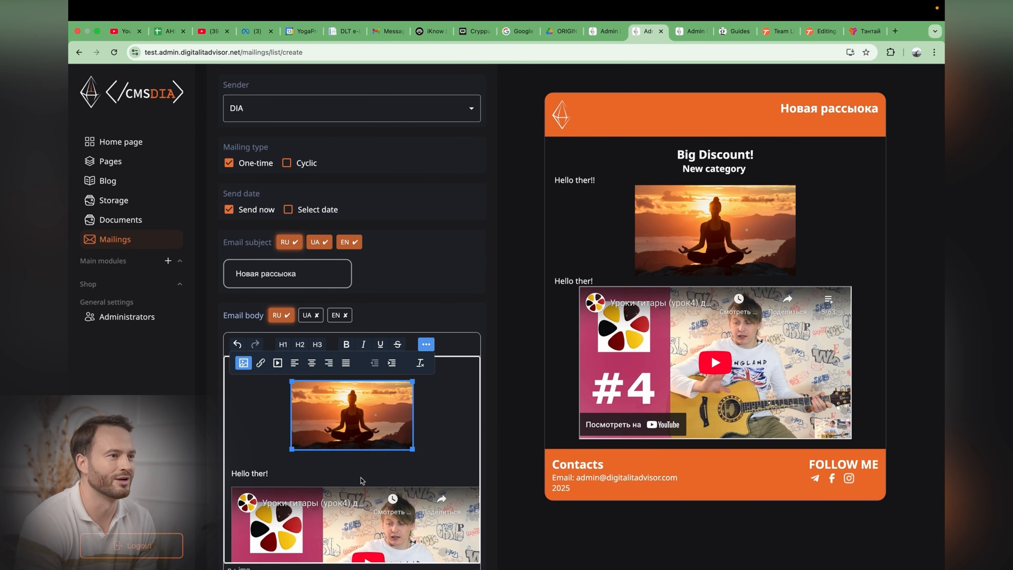
# Step: Set the embedded video's width to 50% and clear its height
pyautogui.scroll(-2, 362, 480)
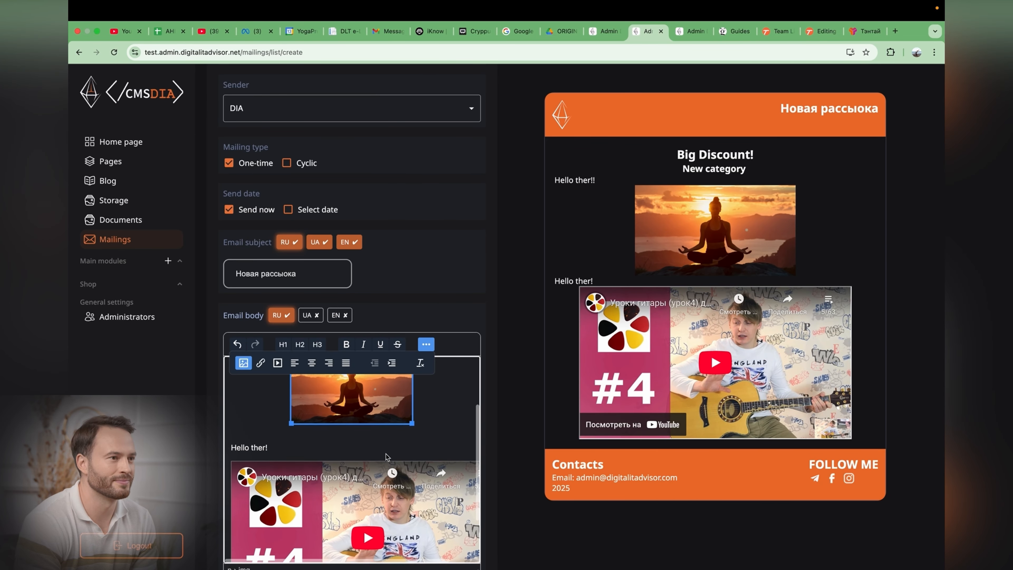
pyautogui.click(378, 471)
pyautogui.click(279, 363)
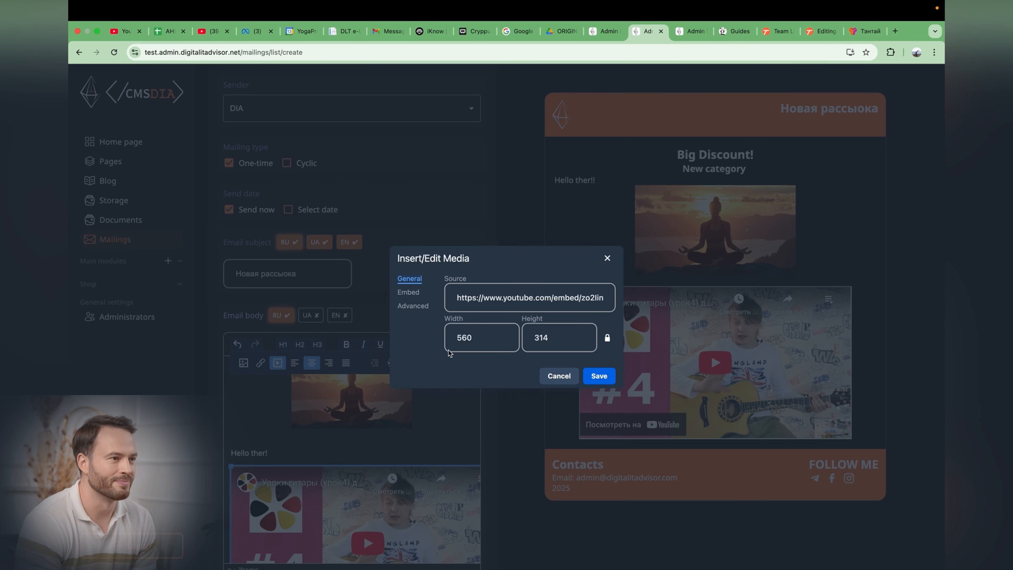
pyautogui.doubleClick(448, 350)
pyautogui.write('50')
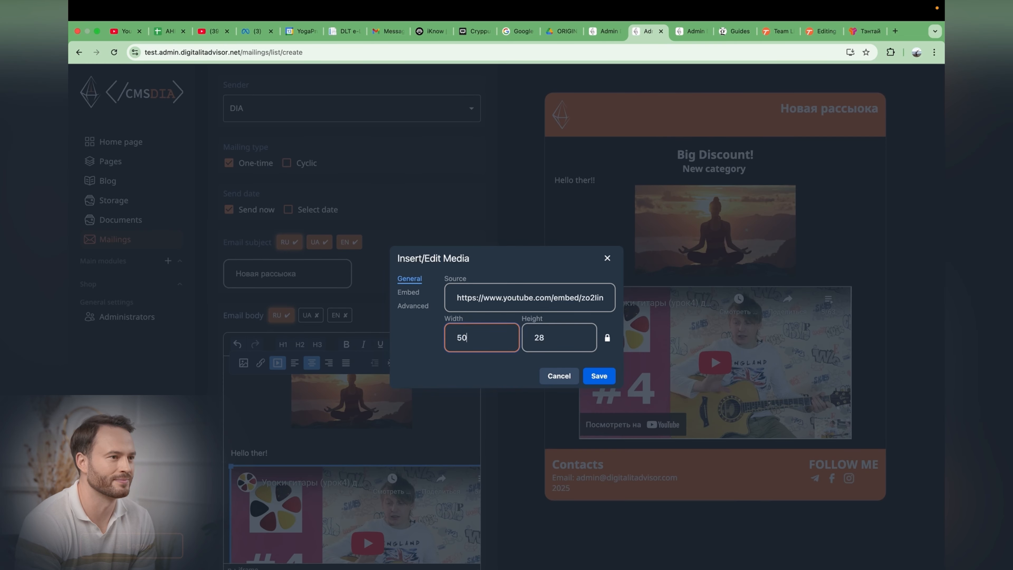
pyautogui.write('%')
pyautogui.doubleClick(549, 339)
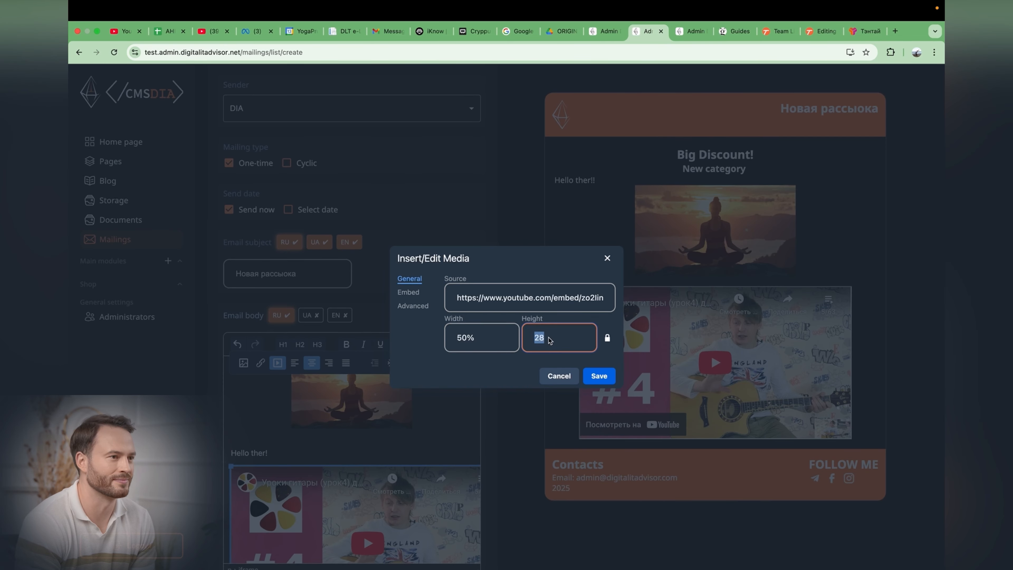
pyautogui.press('BackSpace')
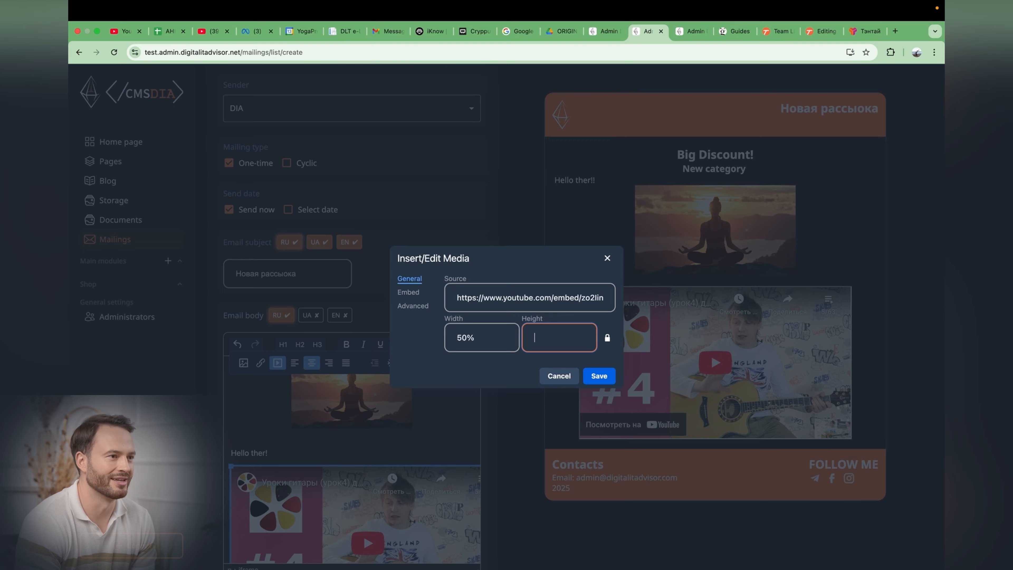
pyautogui.click(599, 381)
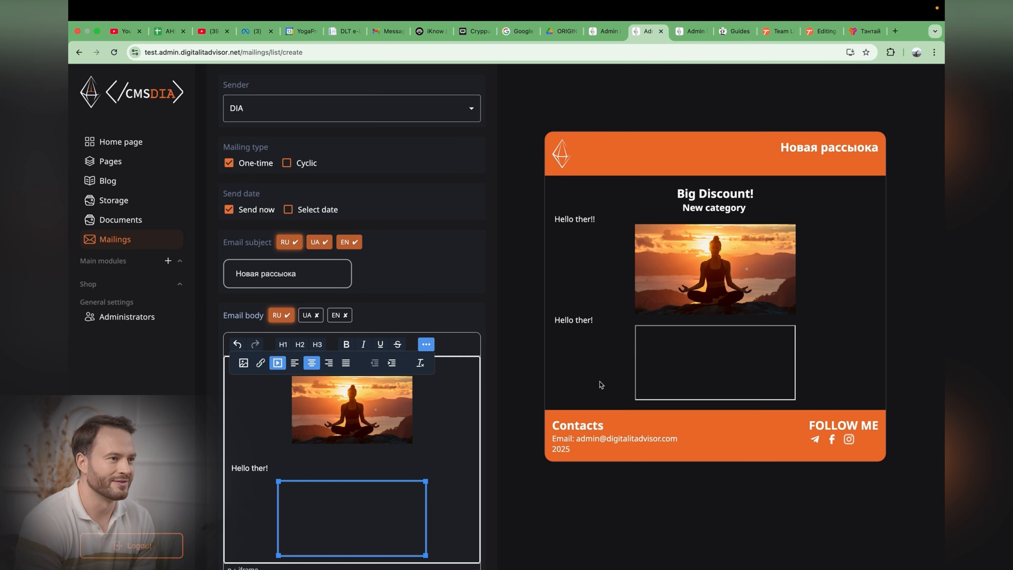
# Step: Make the Hello ther! paragraph above the video bold, italic and underlined
pyautogui.scroll(-3, 385, 445)
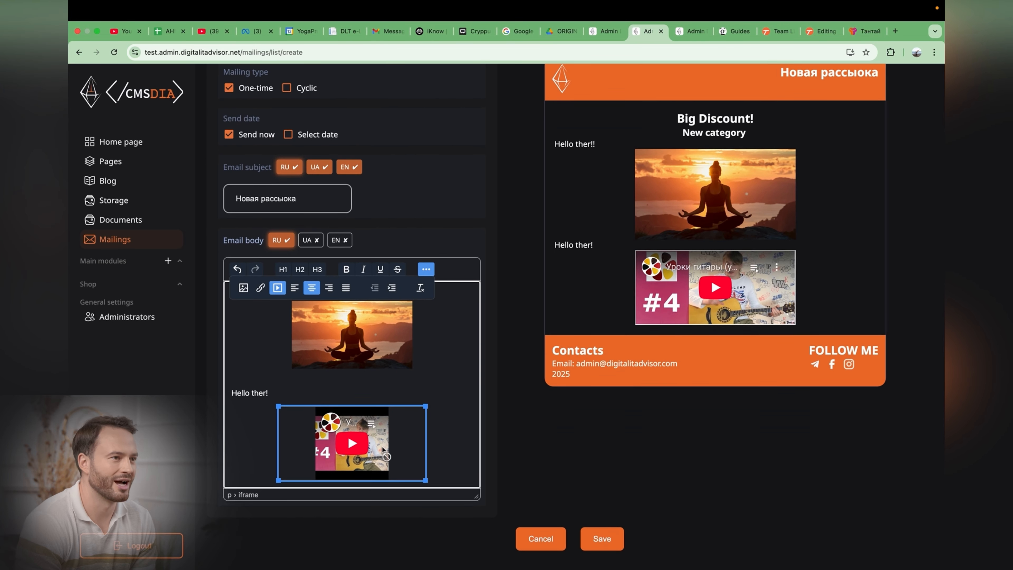
pyautogui.scroll(1, 695, 259)
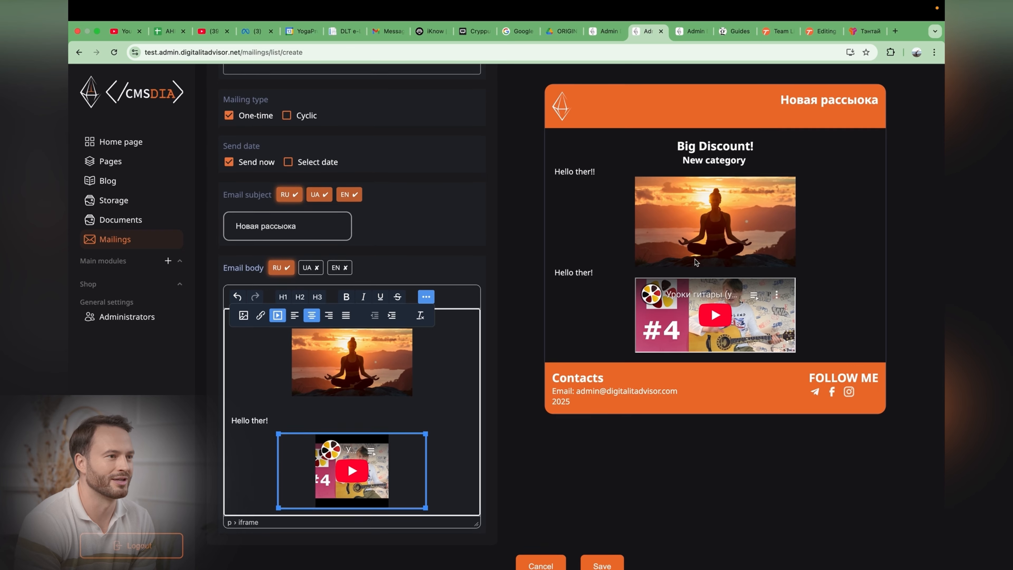
pyautogui.tripleClick(259, 418)
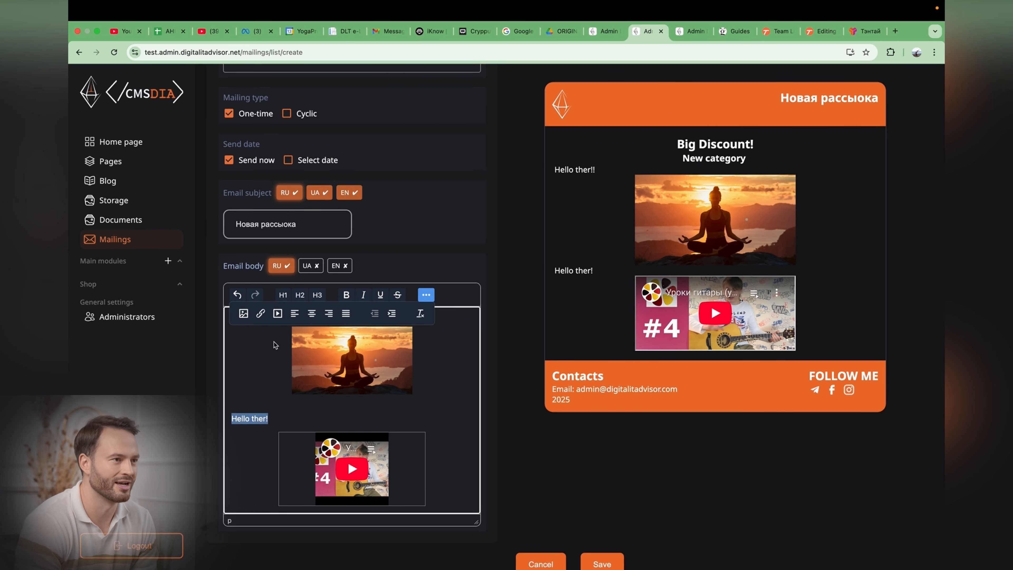
pyautogui.click(426, 295)
pyautogui.click(352, 298)
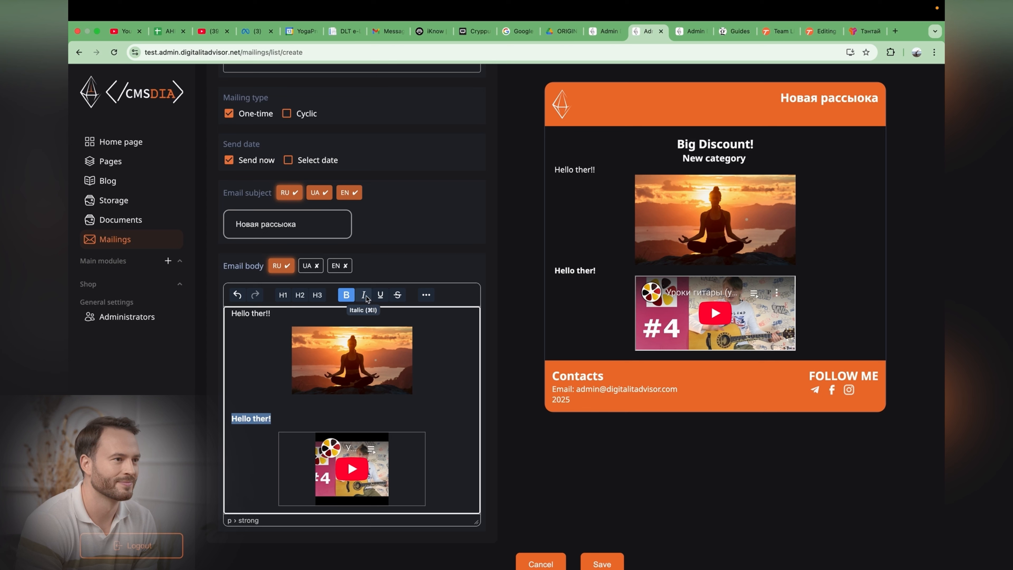
pyautogui.click(363, 298)
pyautogui.click(379, 296)
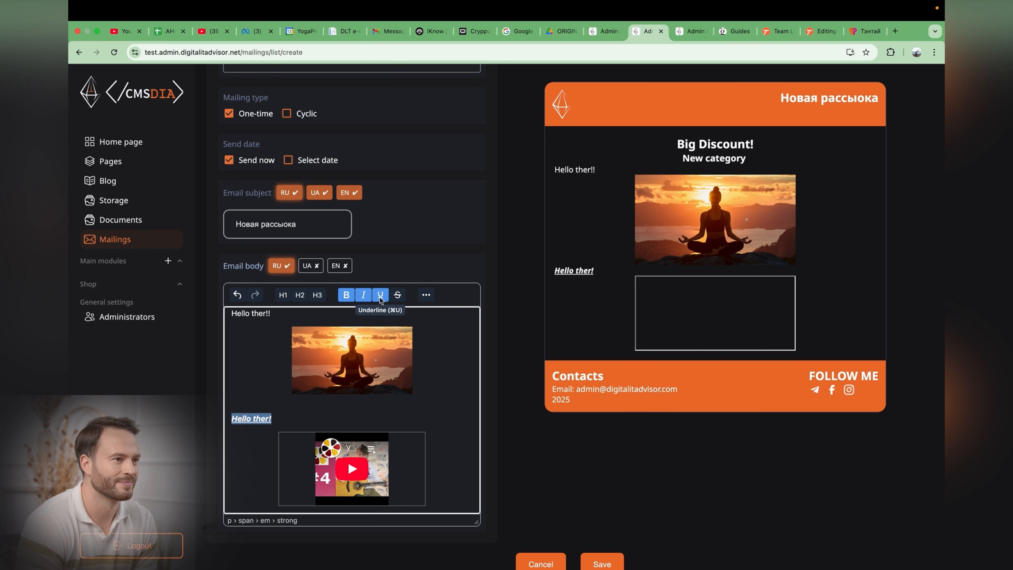
pyautogui.click(408, 403)
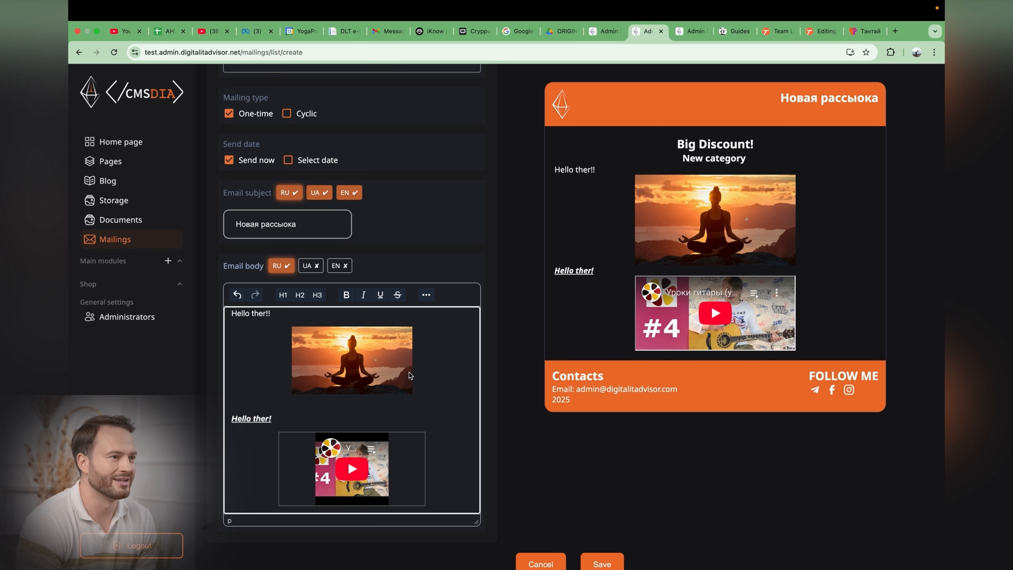
# Step: Link the word Hello in the first line to the pasted YouTube URL, opening in the current window
pyautogui.click(240, 314)
pyautogui.doubleClick(240, 313)
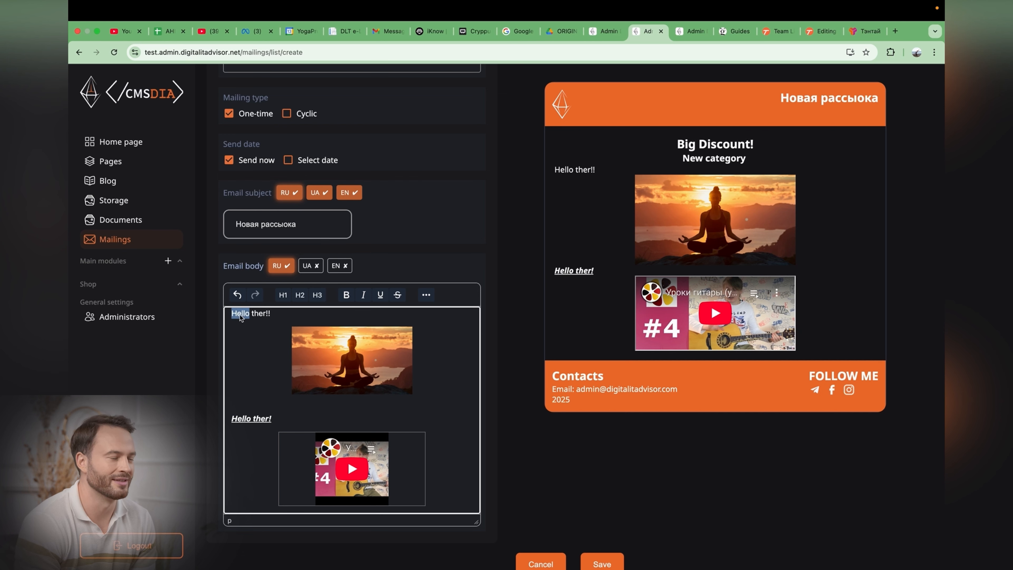
pyautogui.click(426, 295)
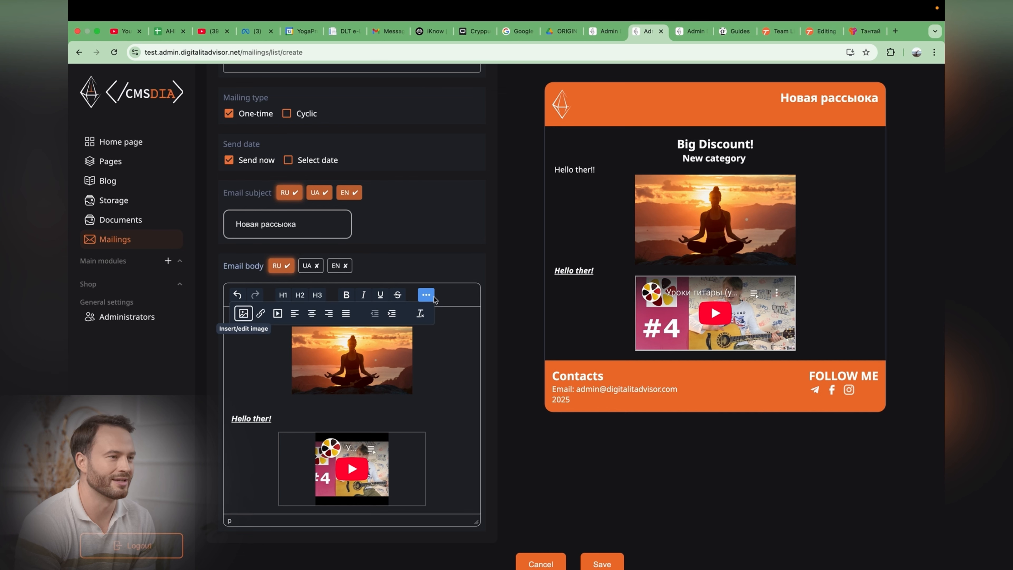
pyautogui.click(260, 313)
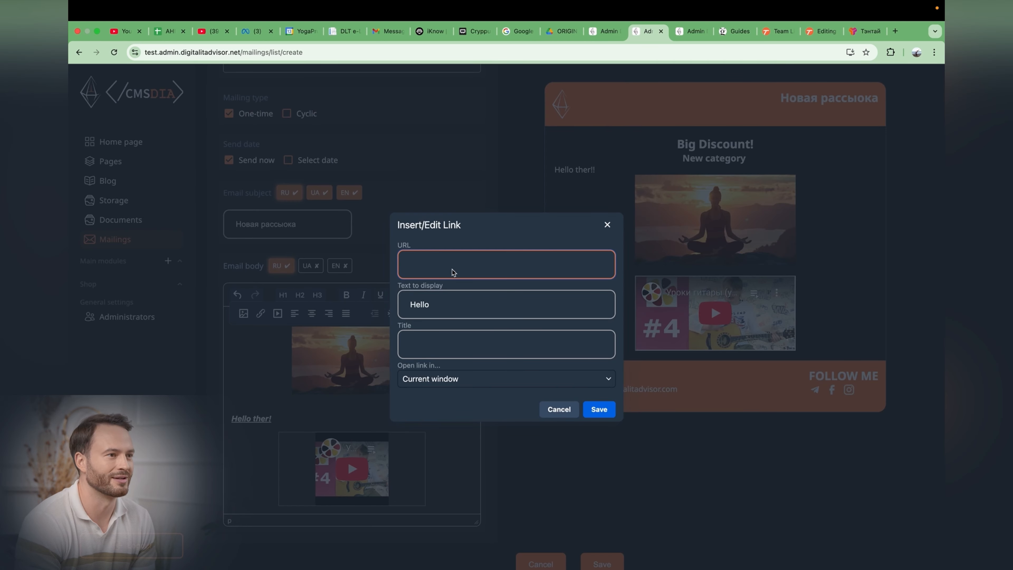
pyautogui.press('super+v')
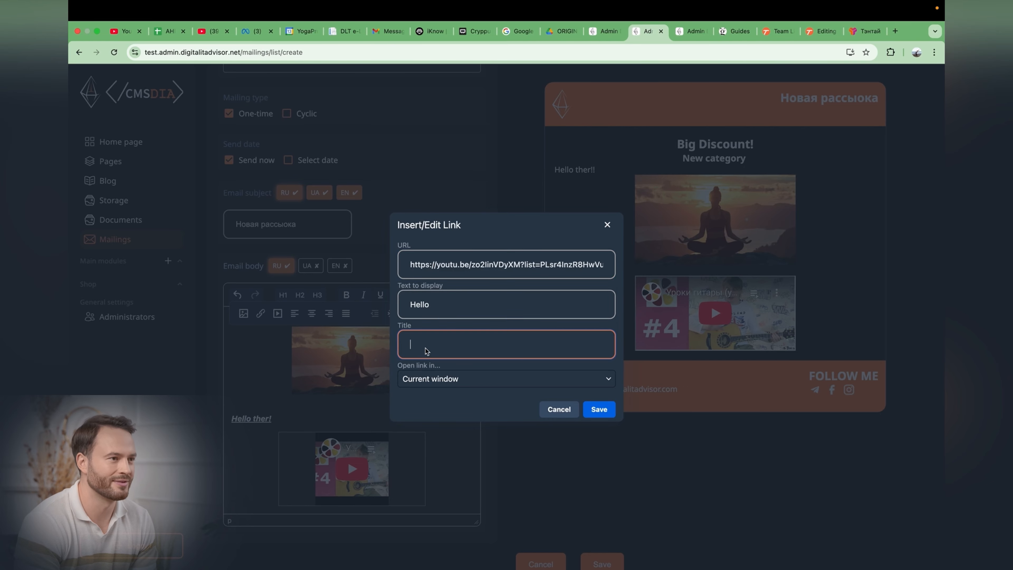
pyautogui.click(415, 345)
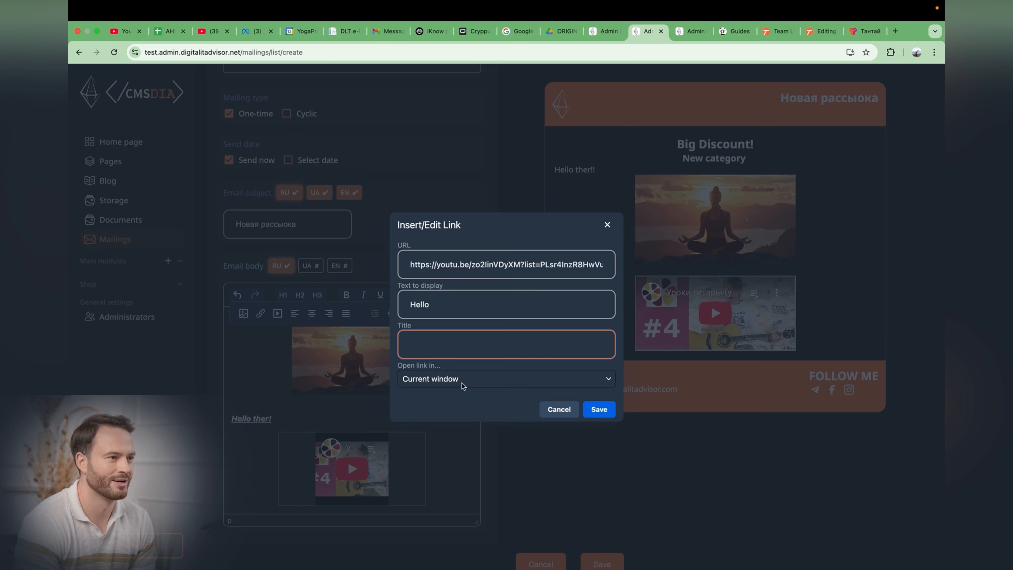
pyautogui.click(468, 382)
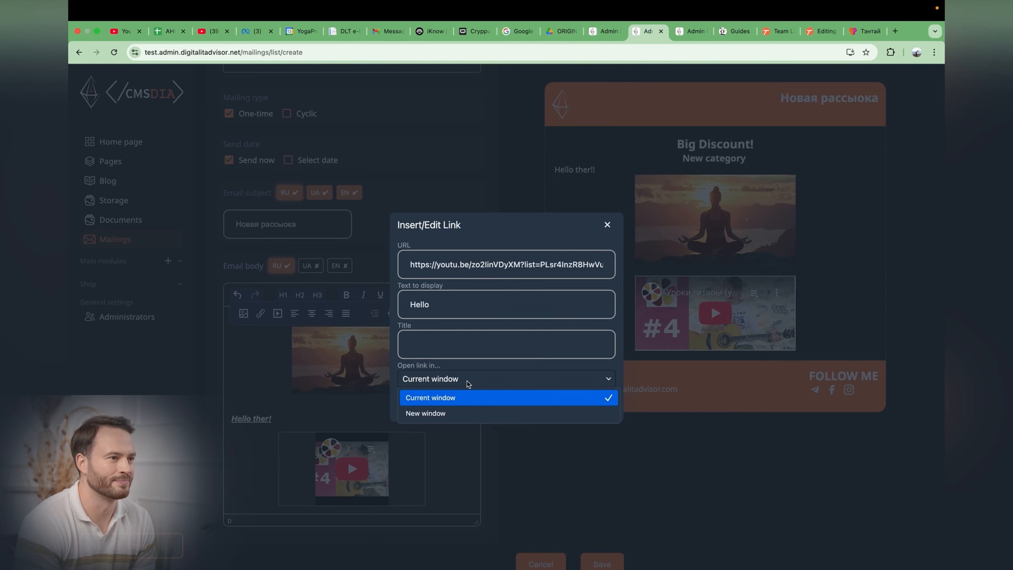
pyautogui.click(469, 397)
pyautogui.click(596, 410)
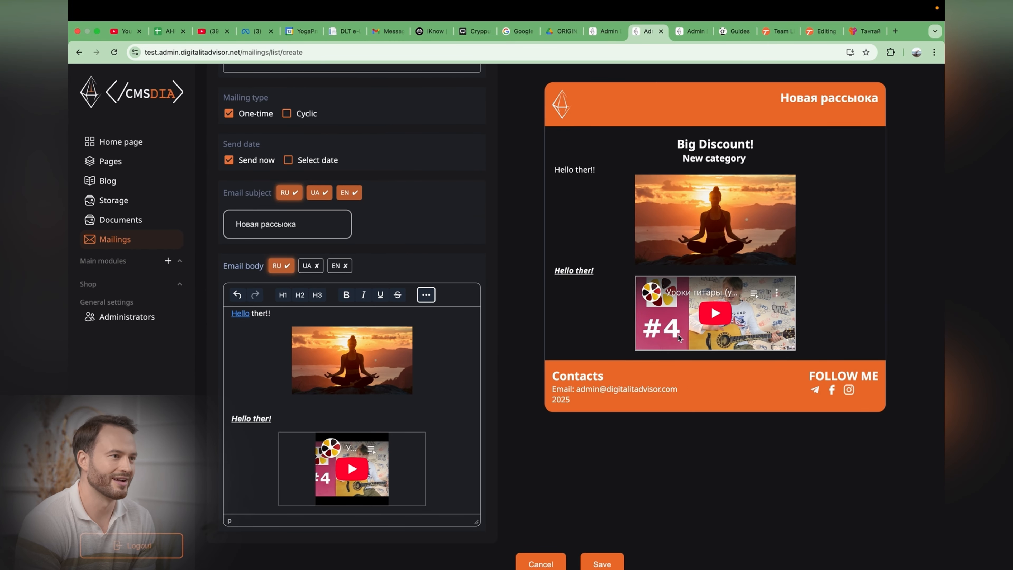
# Step: Switch between the EN, UA and RU versions of the mailing subject and body to compare them
pyautogui.scroll(1, 746, 129)
pyautogui.click(348, 223)
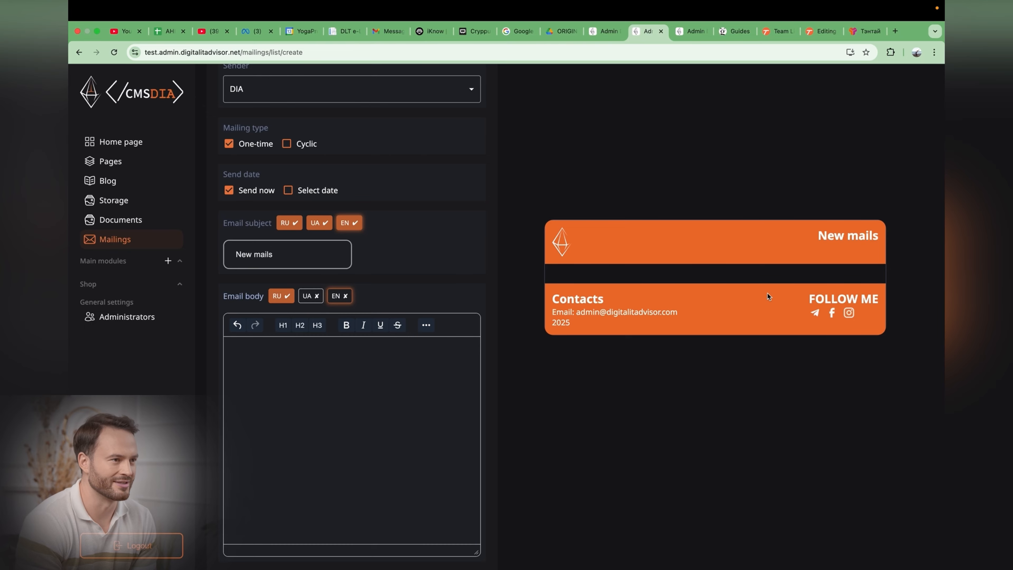
pyautogui.click(315, 297)
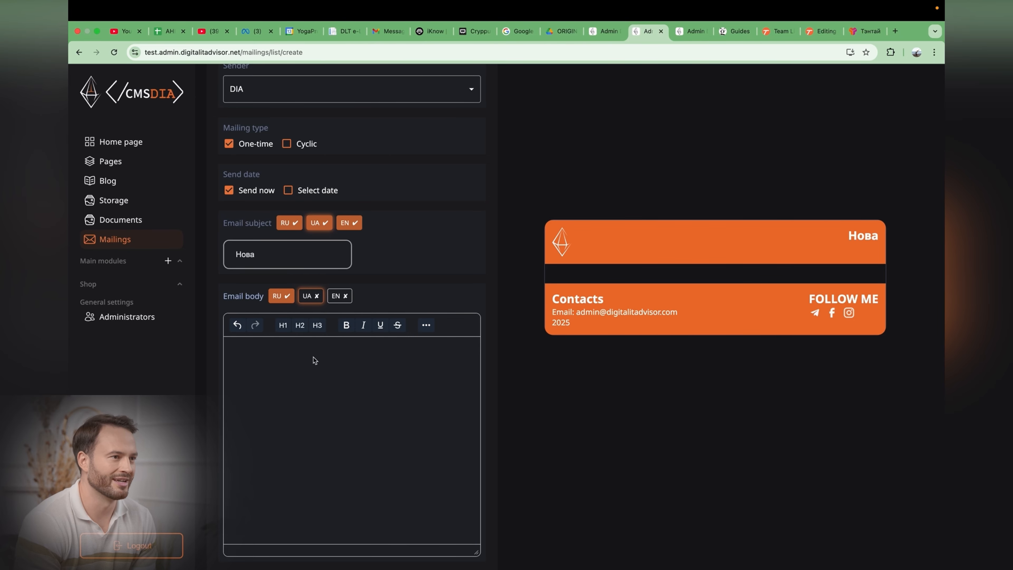
pyautogui.click(284, 297)
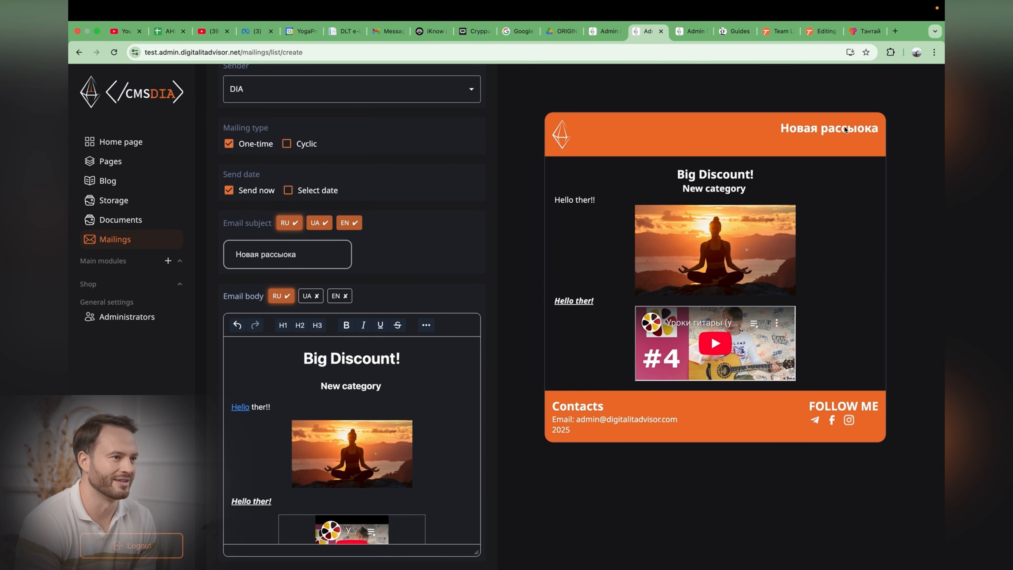
pyautogui.scroll(1, 828, 221)
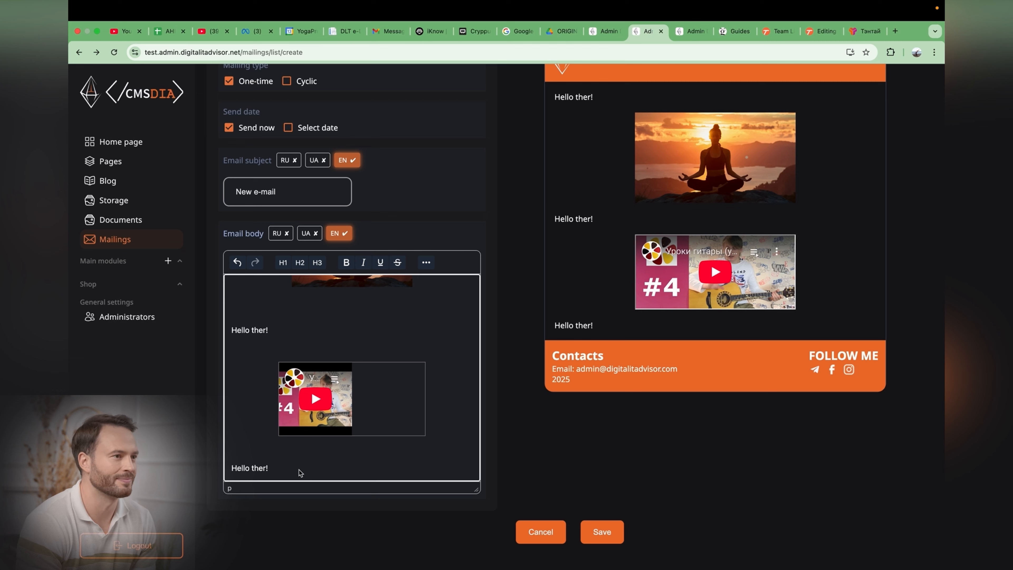
# Step: Add a new line below the last paragraph and insert the Watch my video.png image from storage at width 50% with no height
pyautogui.press('Return')
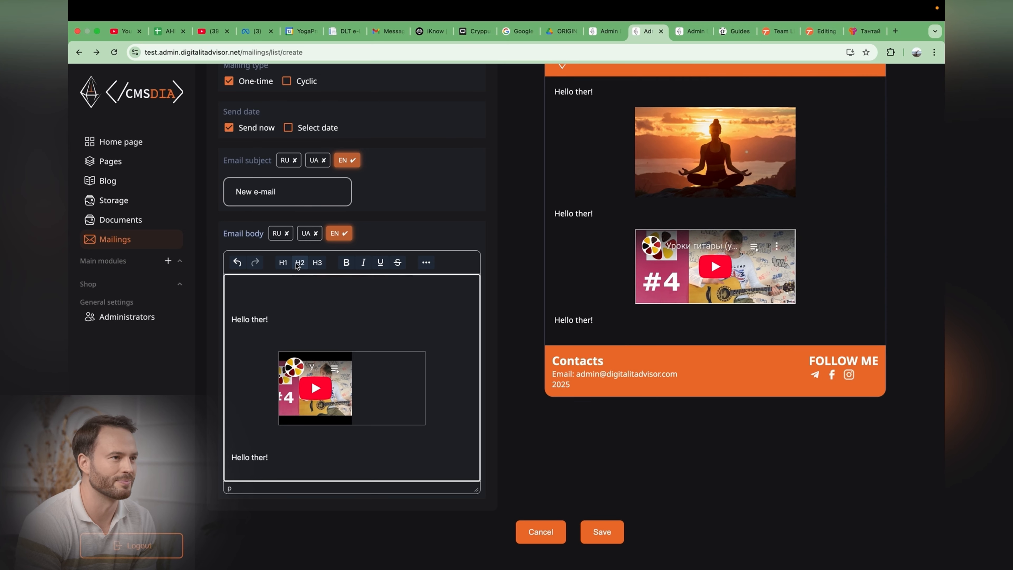
pyautogui.click(426, 262)
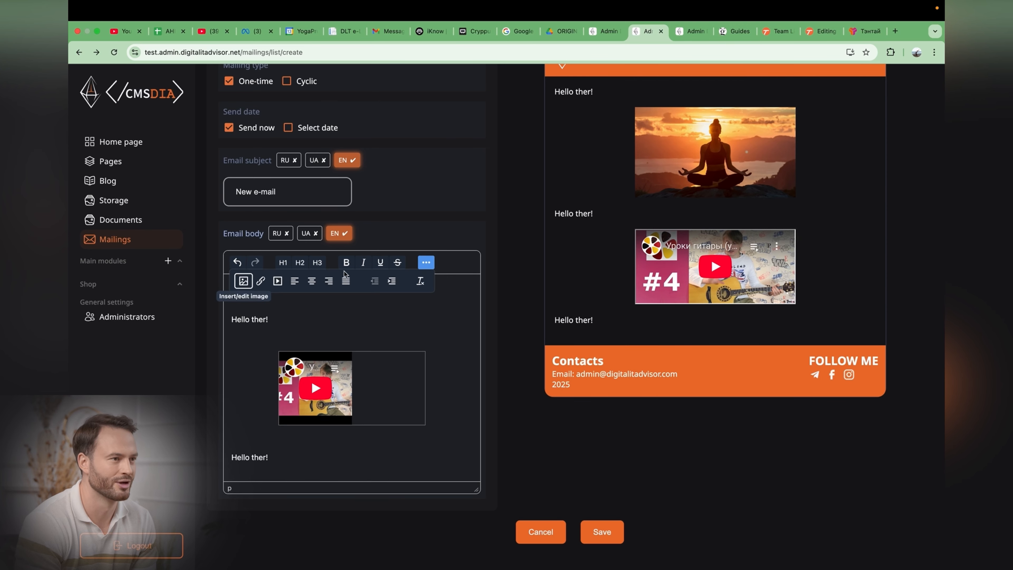
pyautogui.click(243, 281)
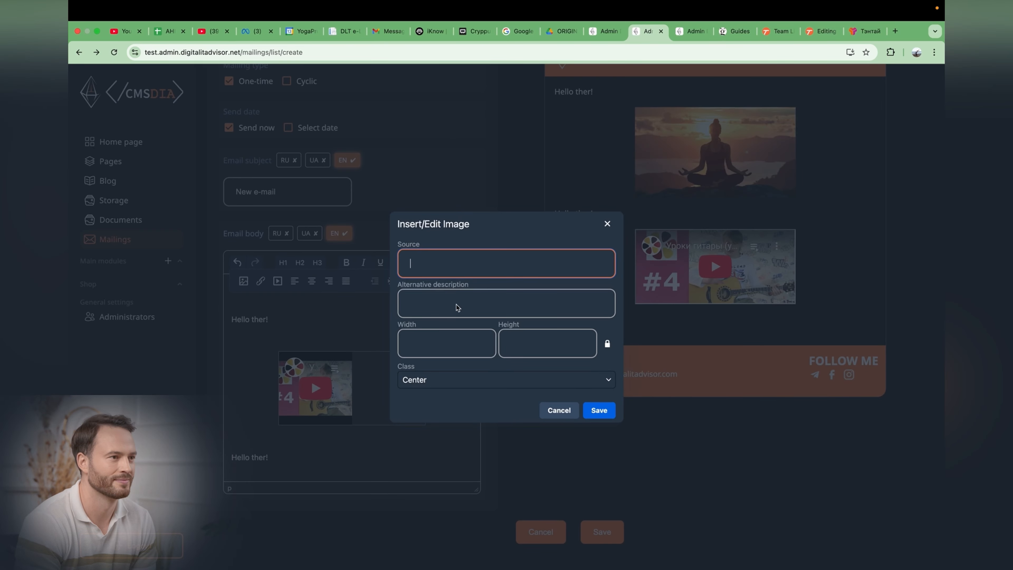
pyautogui.click(685, 31)
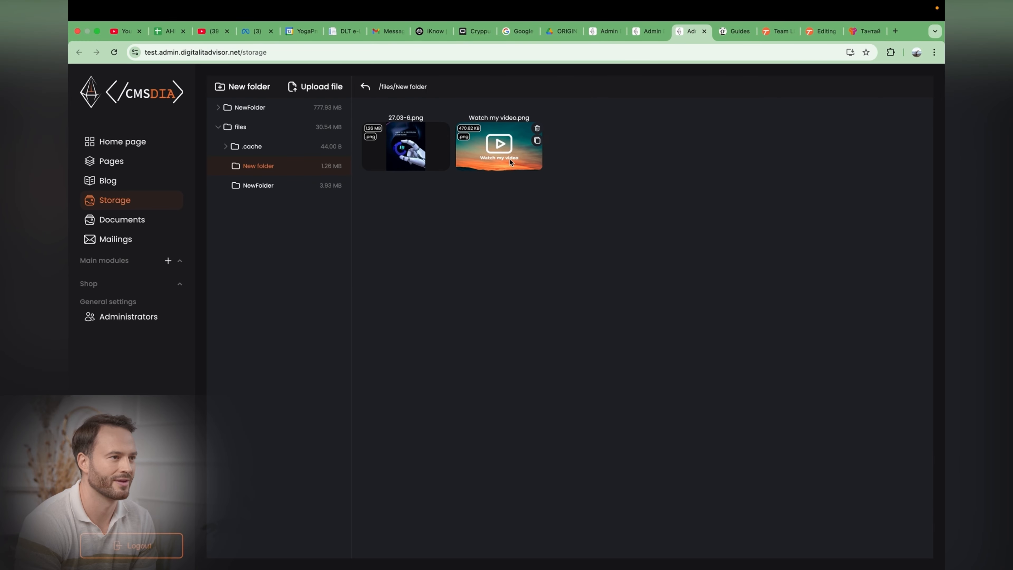
pyautogui.click(511, 150)
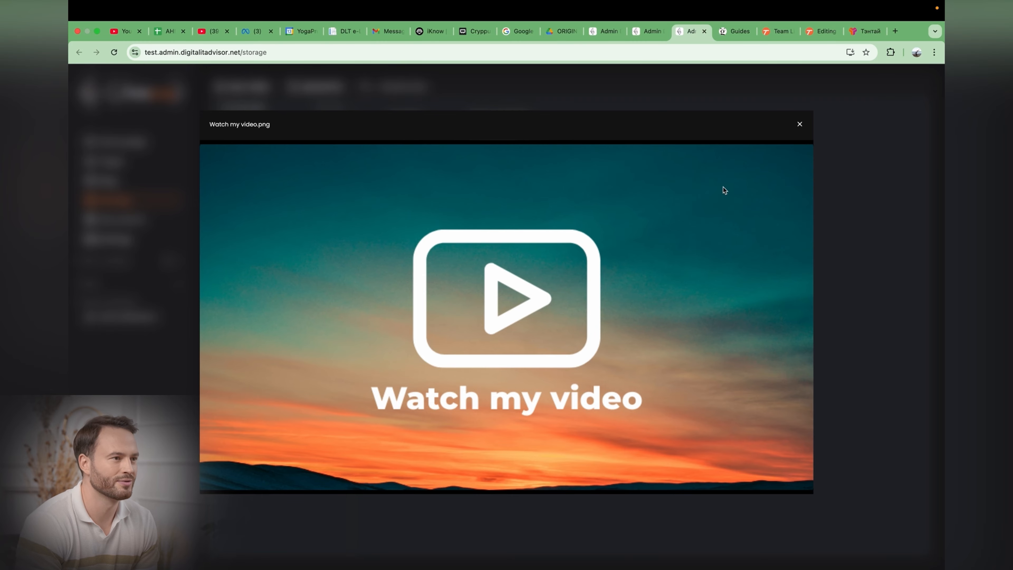
pyautogui.click(800, 124)
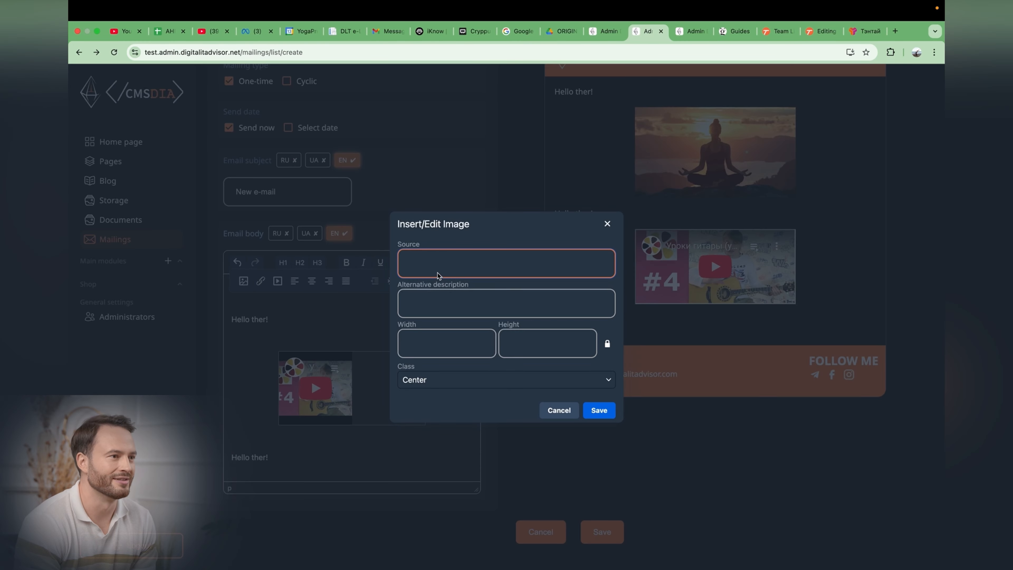
pyautogui.press('super+v')
pyautogui.doubleClick(419, 344)
pyautogui.write('50%')
pyautogui.click(520, 347)
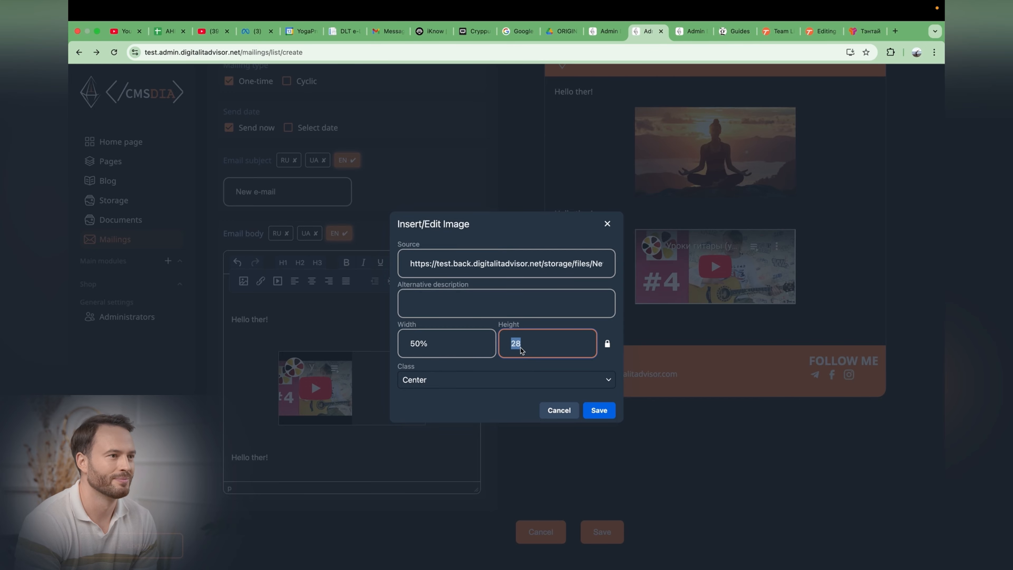
pyautogui.press('BackSpace')
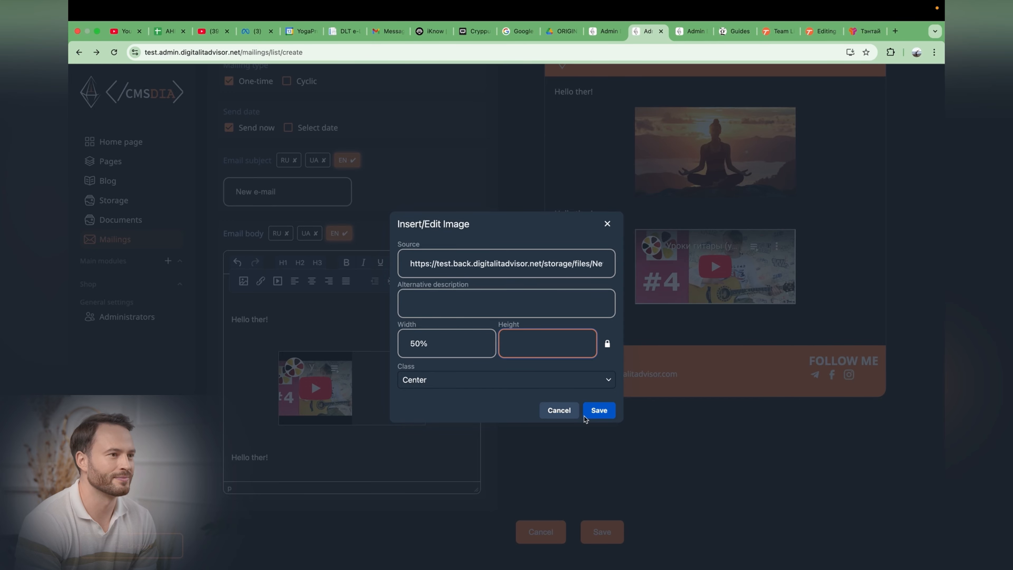
pyautogui.click(599, 410)
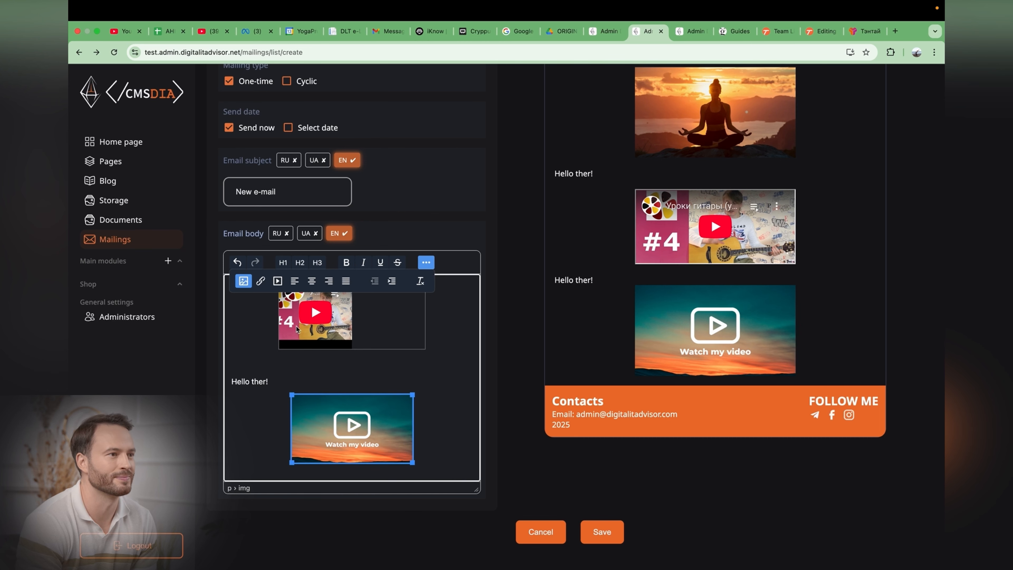
# Step: Link the Watch my video image to the copied YouTube video URL, opening in a new window, and test it from the preview
pyautogui.click(261, 281)
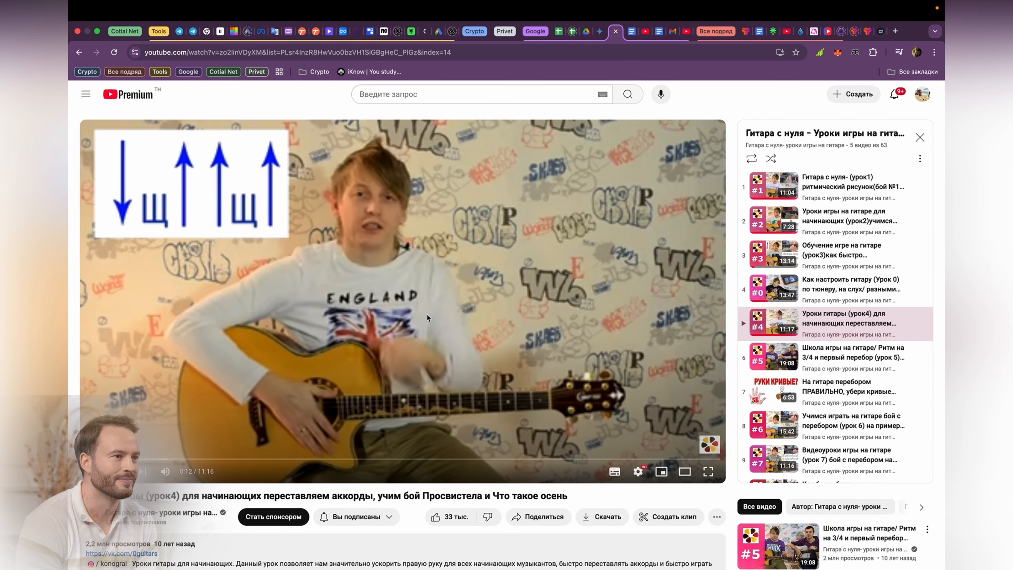
pyautogui.rightClick(470, 314)
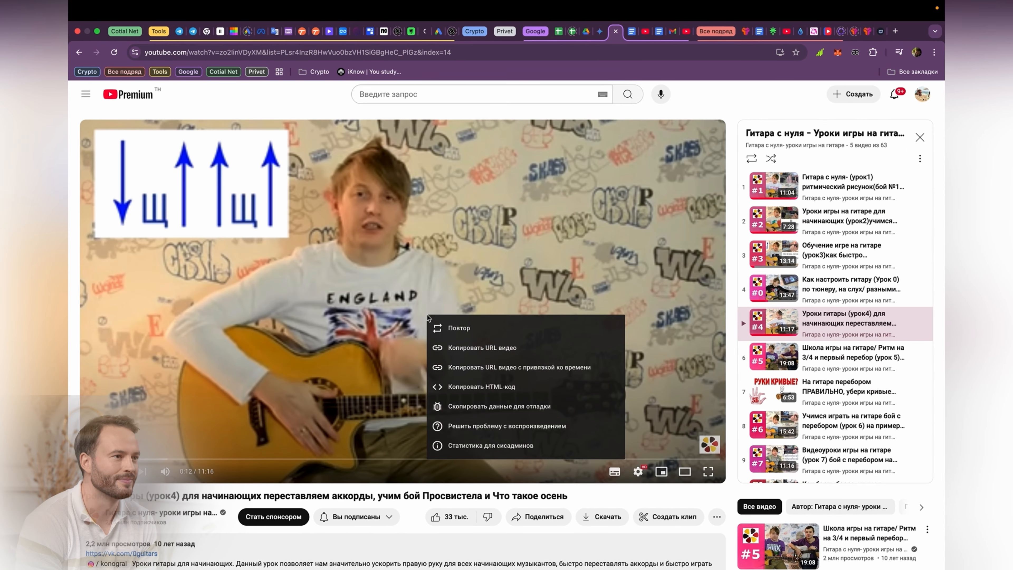
pyautogui.click(460, 347)
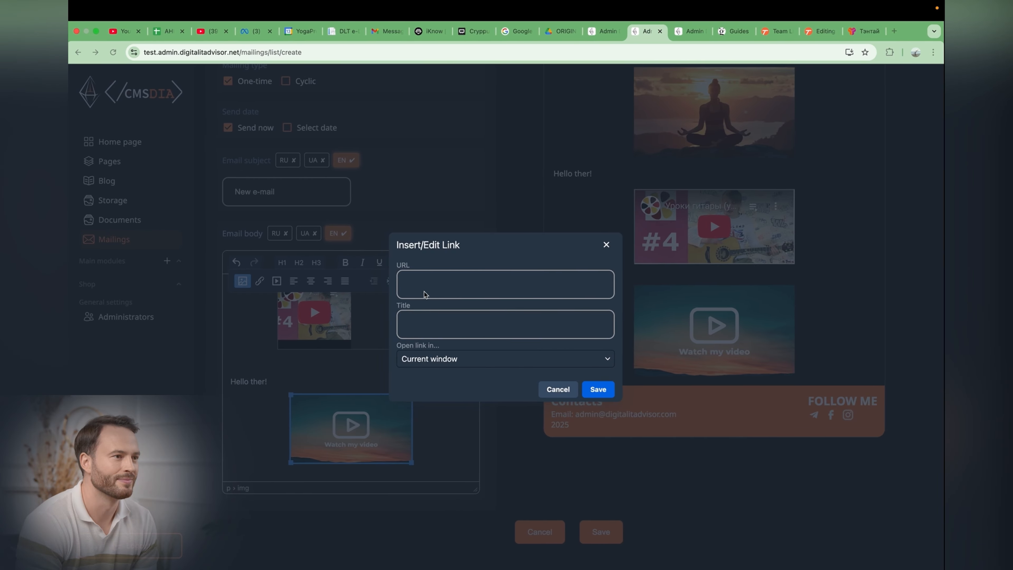
pyautogui.click(423, 291)
pyautogui.press('super+v')
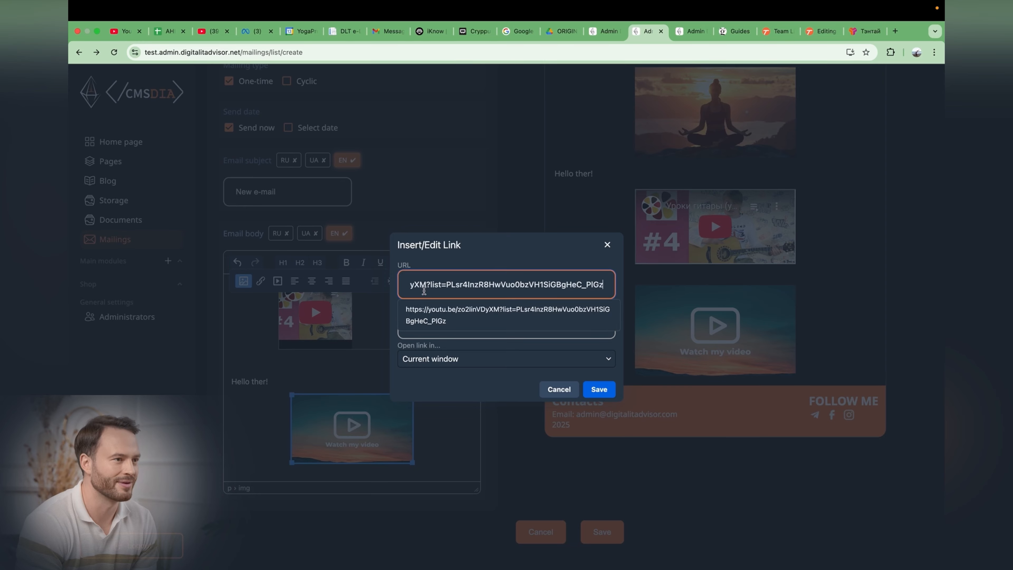
pyautogui.click(442, 357)
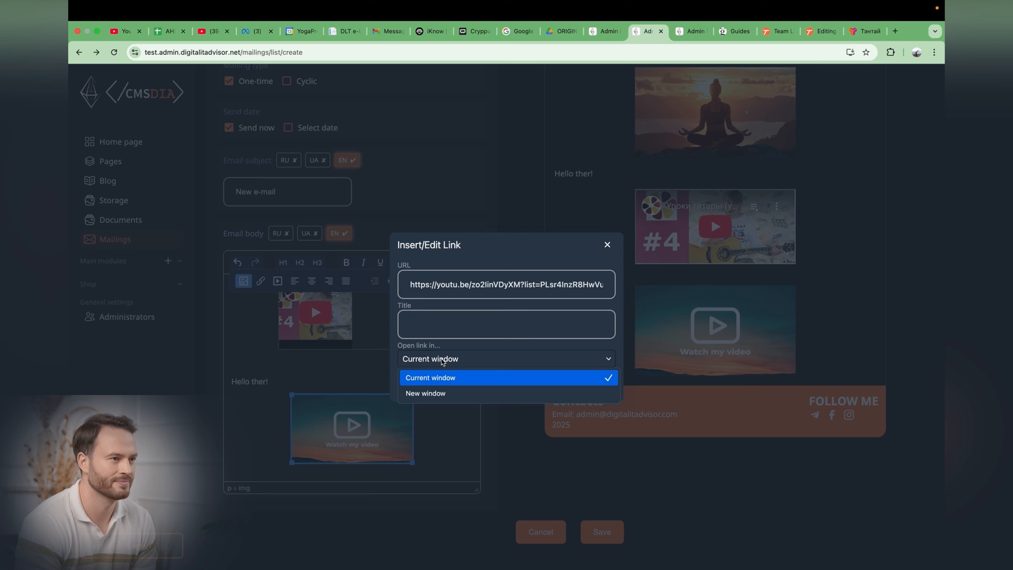
pyautogui.click(436, 394)
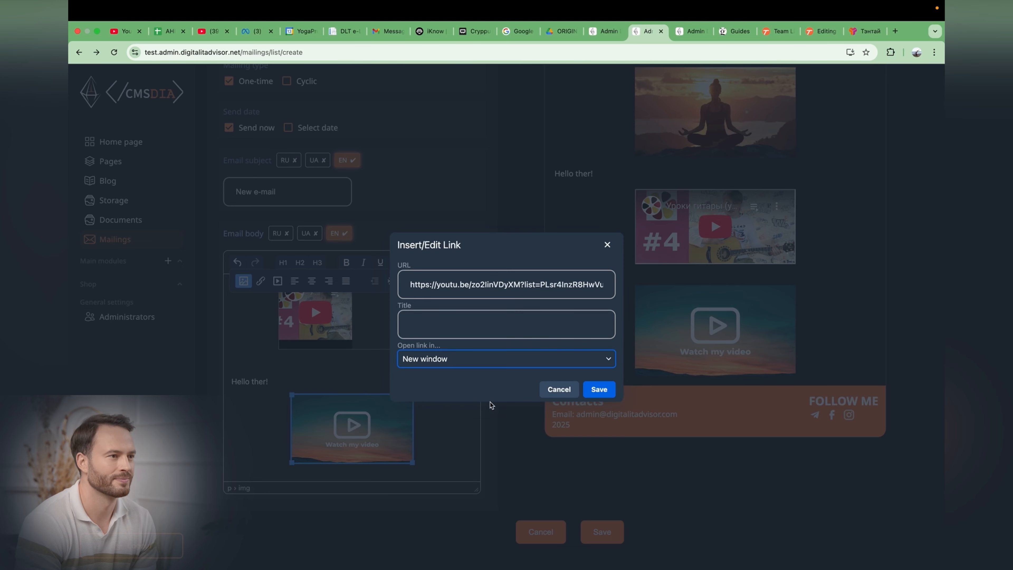
pyautogui.click(599, 389)
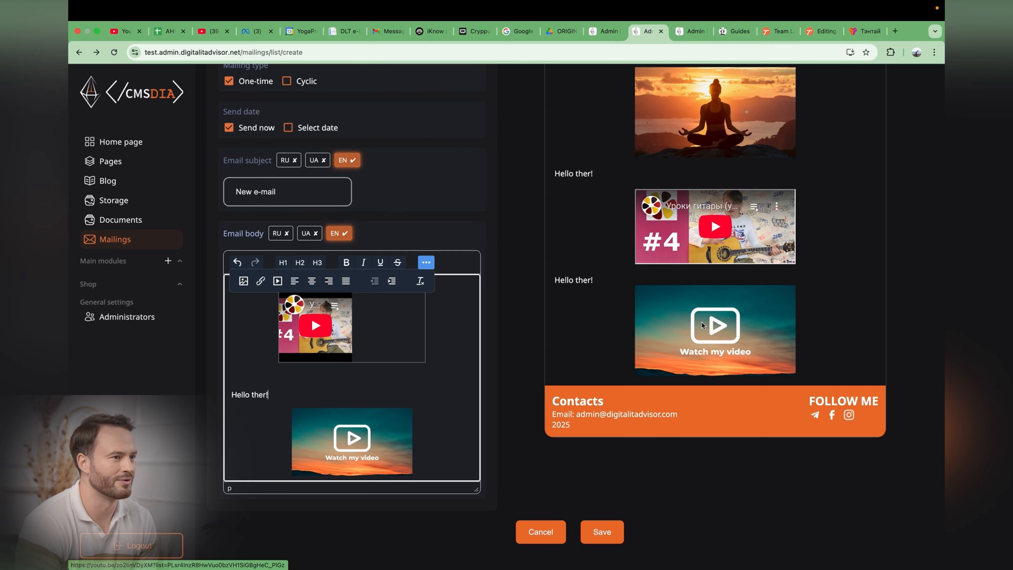
pyautogui.click(732, 327)
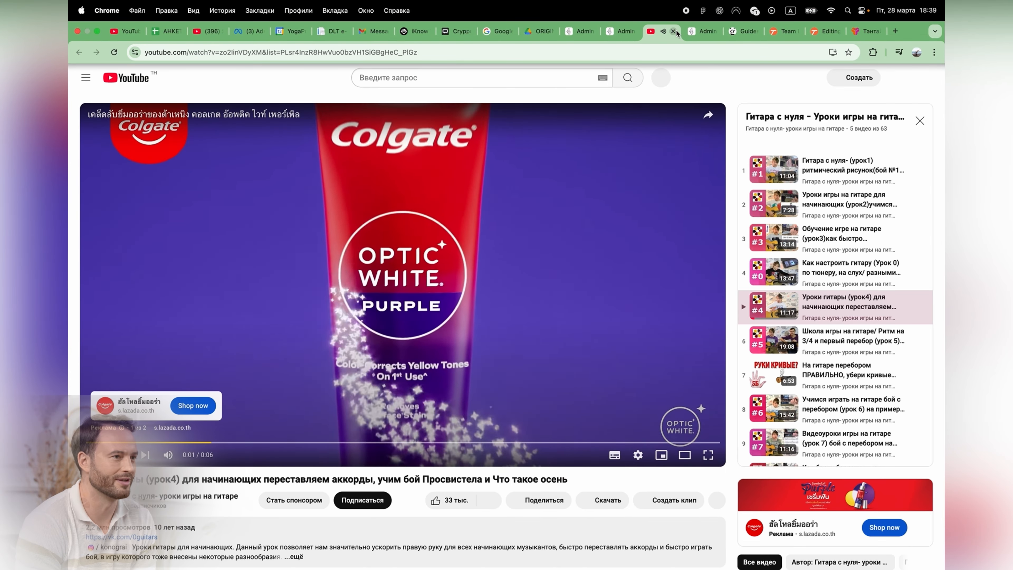
pyautogui.click(674, 31)
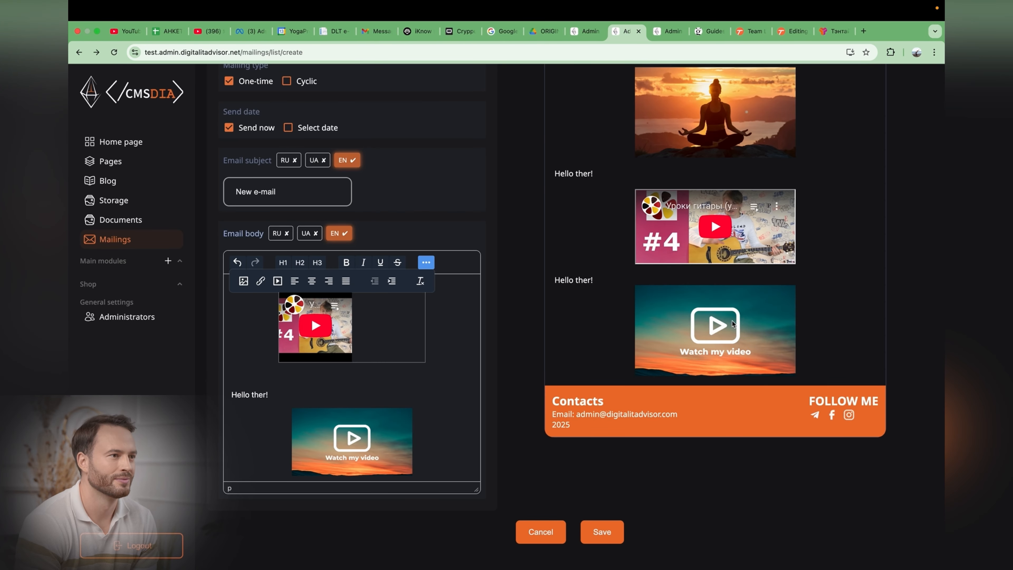